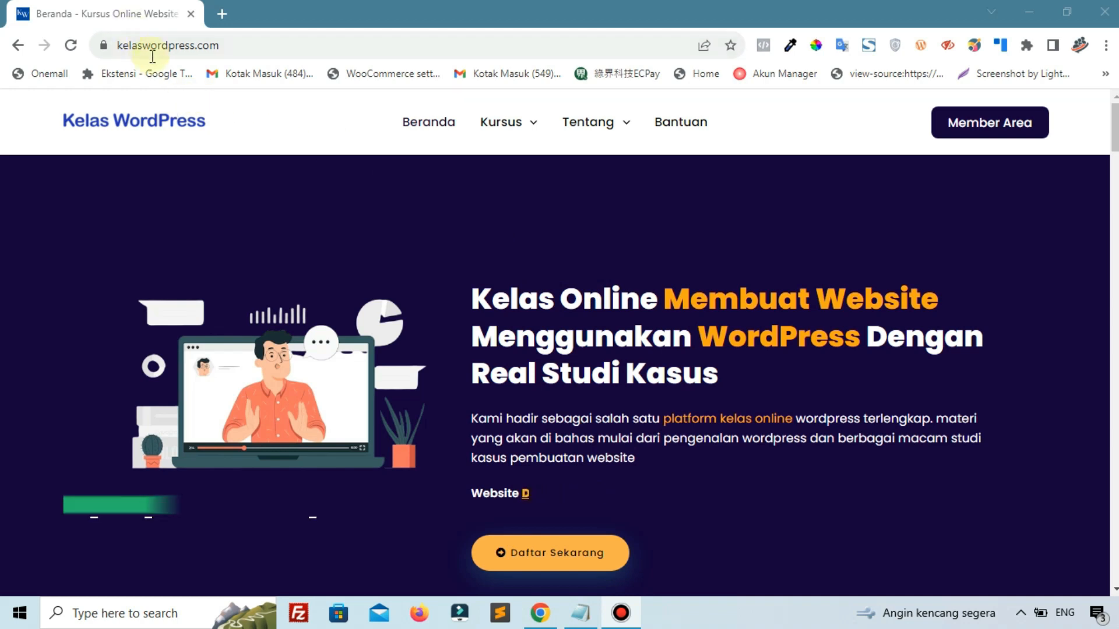
Look through the website courses and bundle packages on the kelaswordpress.com home page.
scroll(294, 256, down, 10)
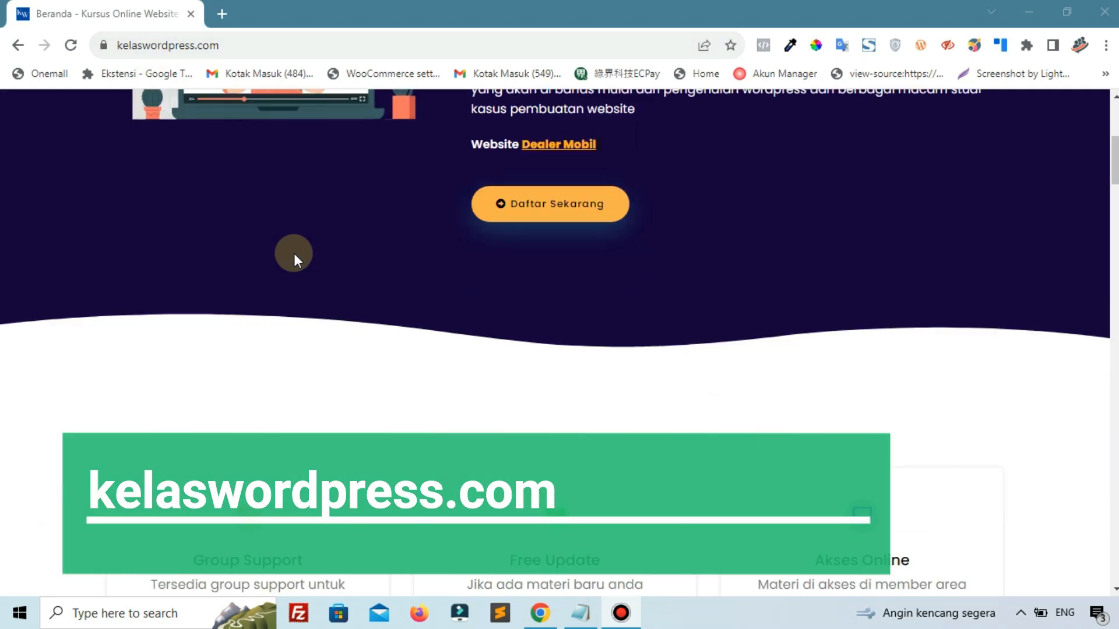
scroll(293, 257, down, 15)
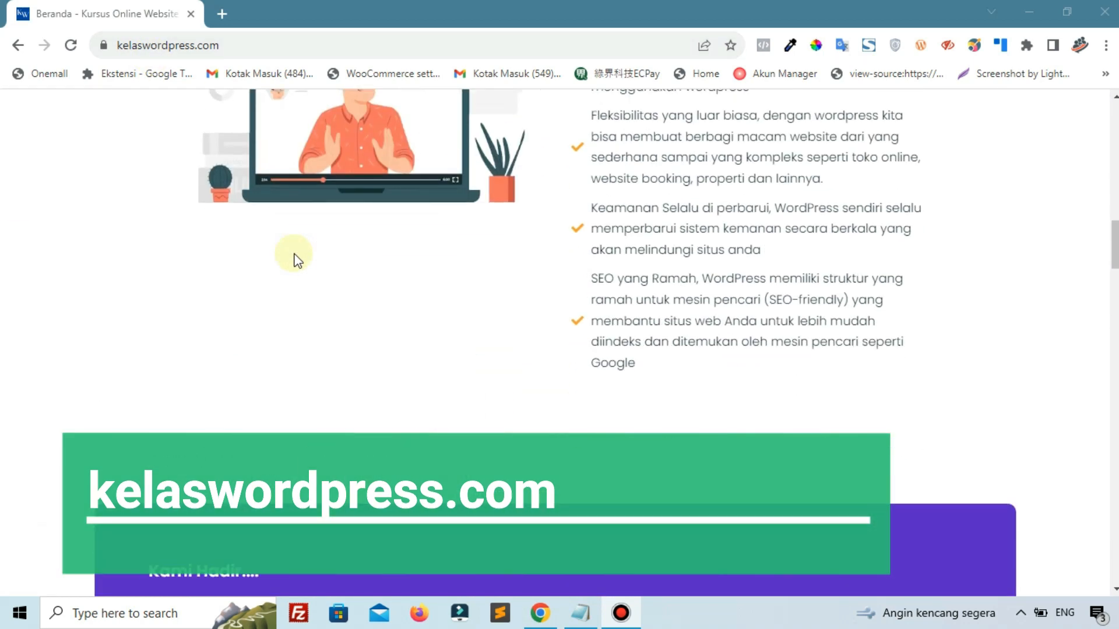
scroll(295, 258, down, 4)
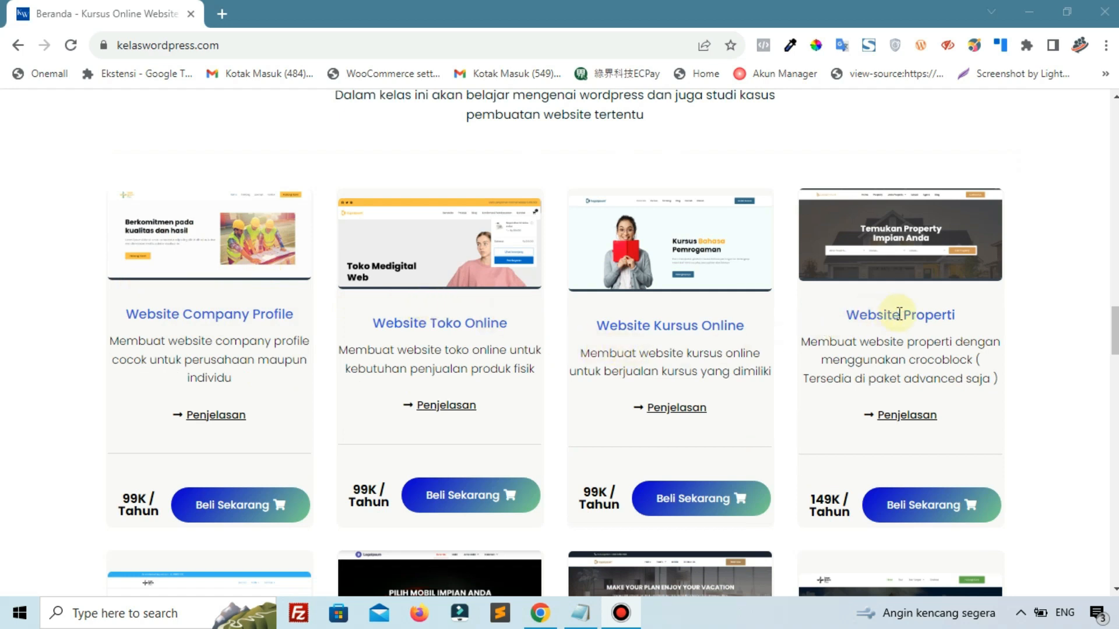
scroll(897, 314, down, 7)
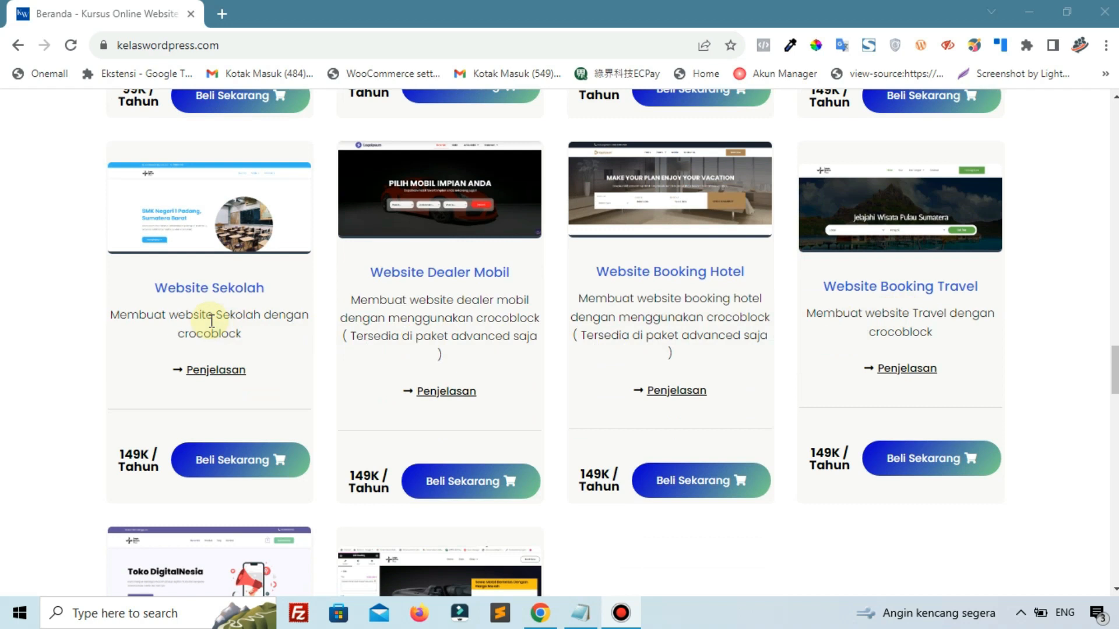
scroll(779, 303, down, 4)
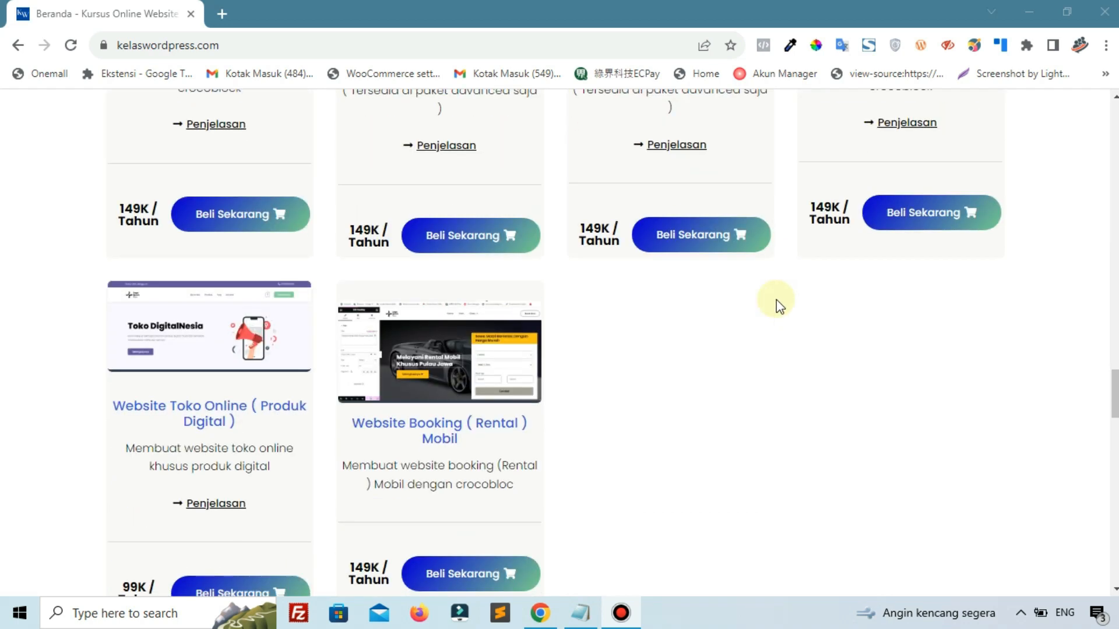
scroll(559, 320, down, 1)
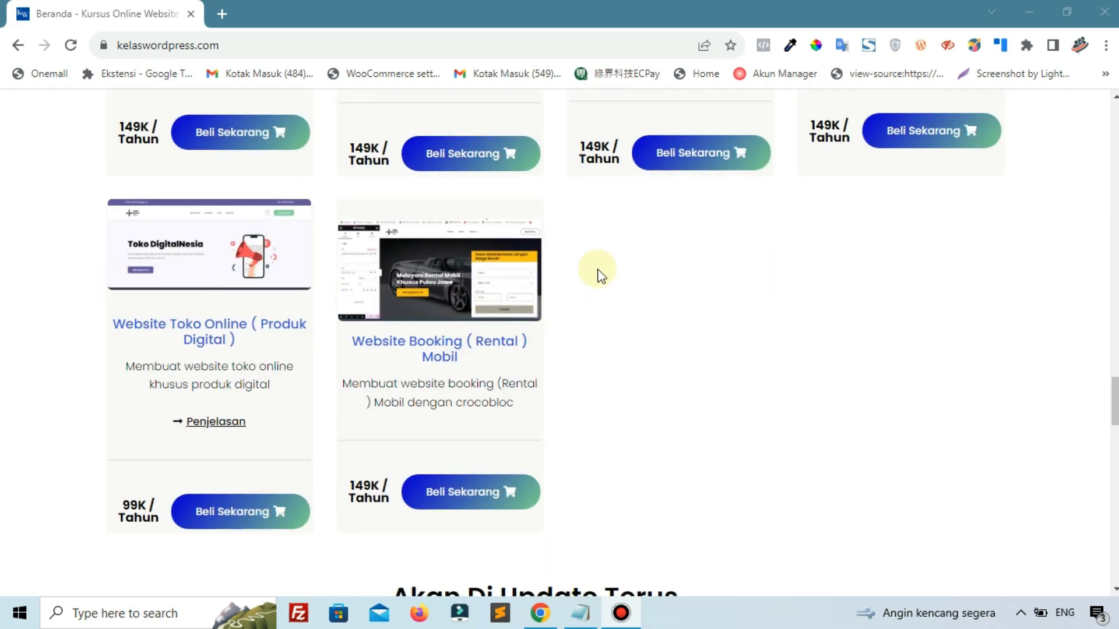
scroll(606, 274, down, 4)
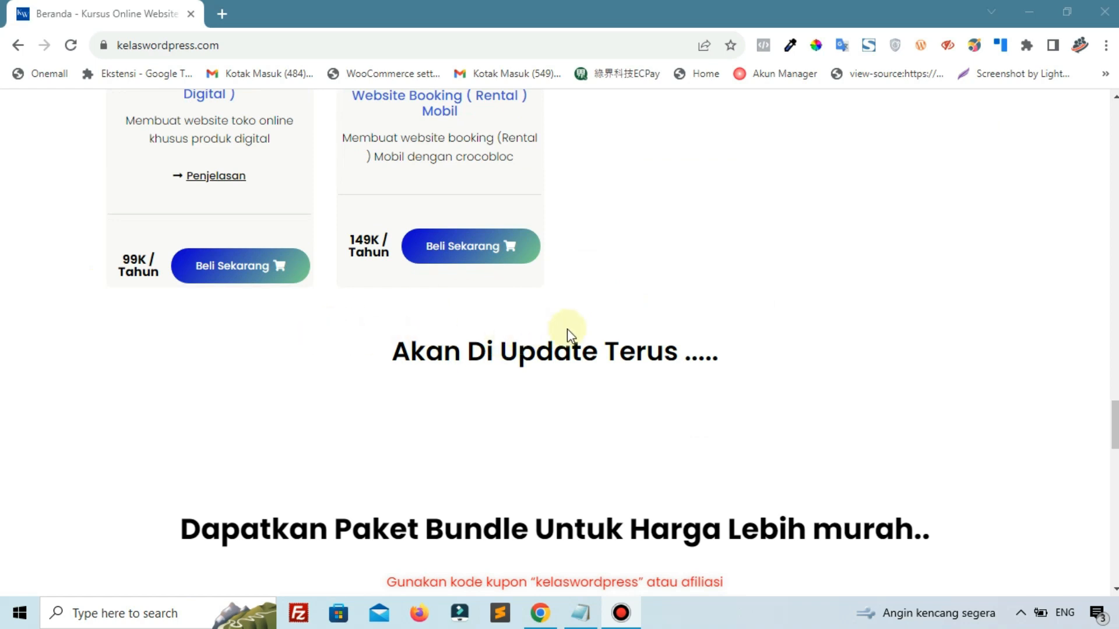
scroll(554, 327, down, 8)
scroll(581, 328, down, 2)
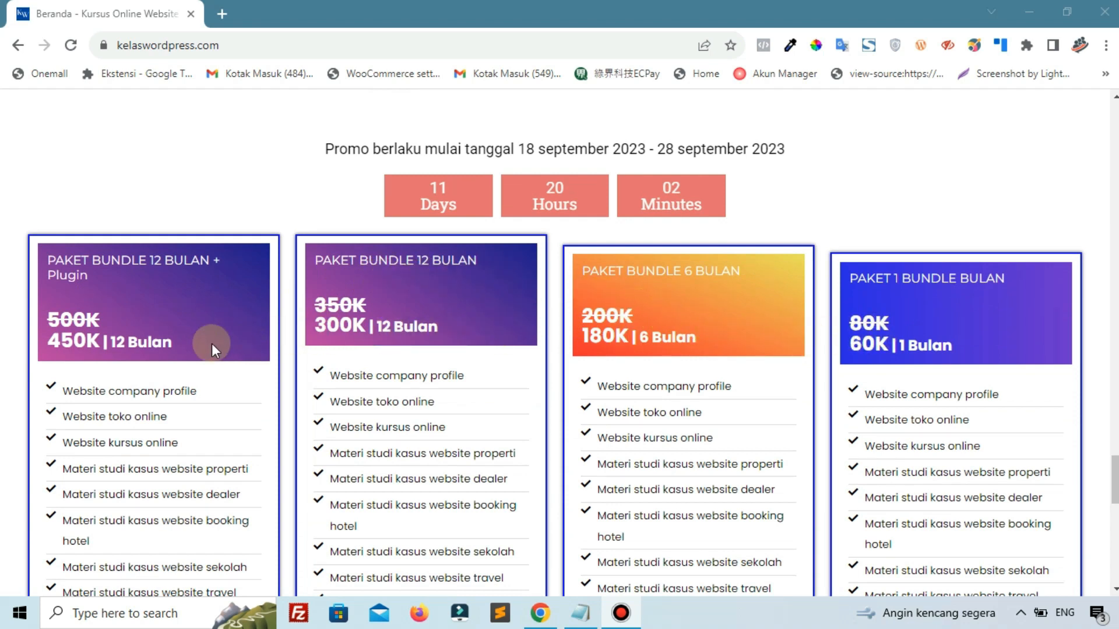
scroll(204, 345, down, 1)
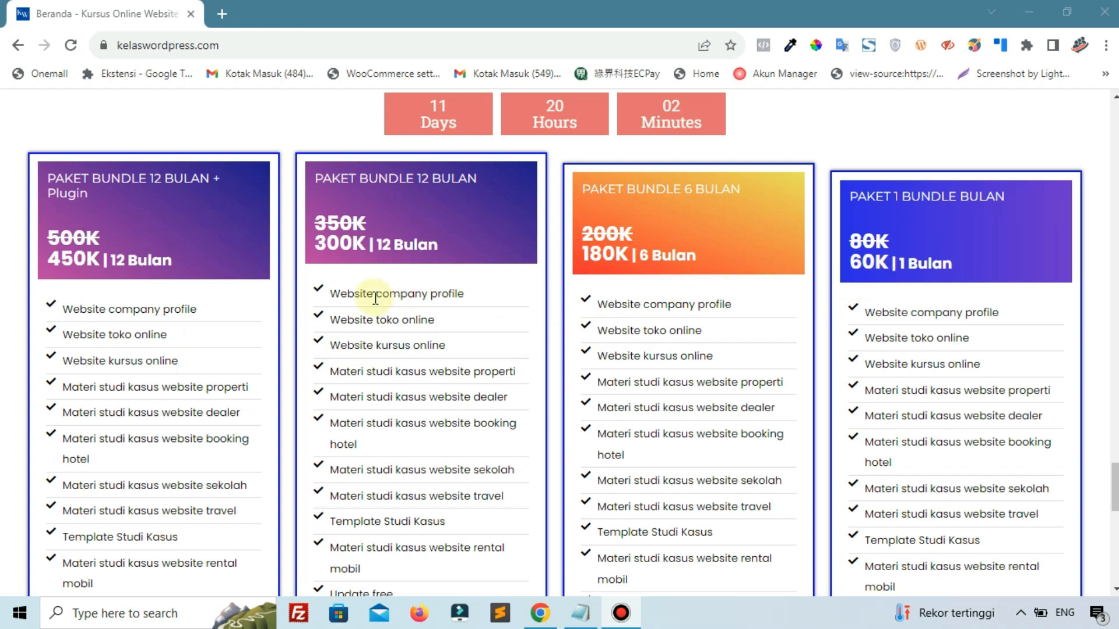
scroll(186, 302, up, 15)
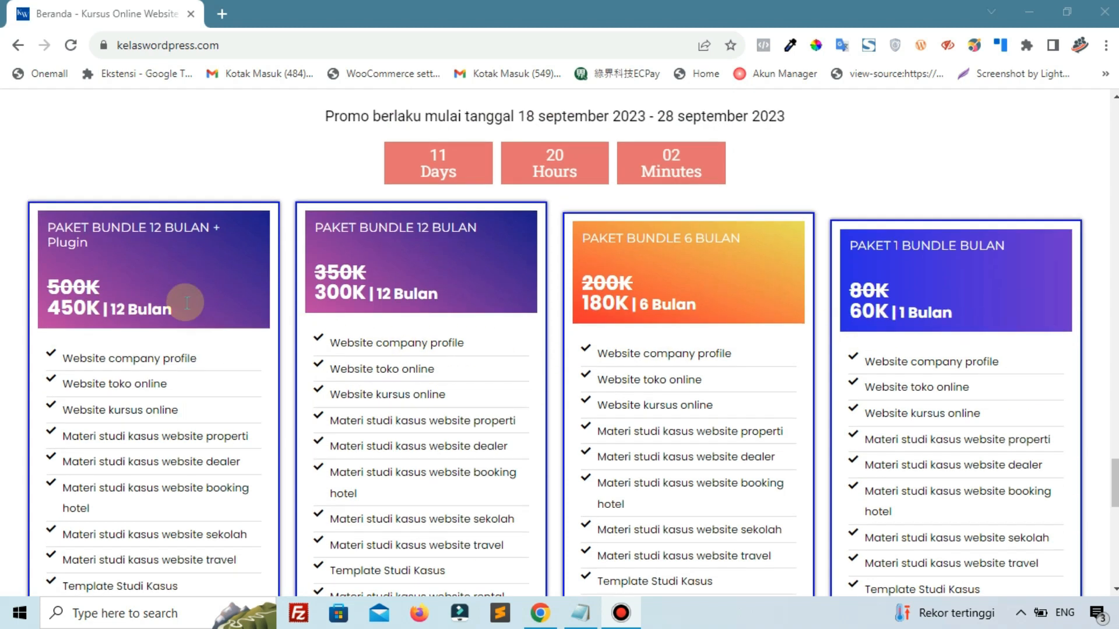
scroll(186, 303, up, 20)
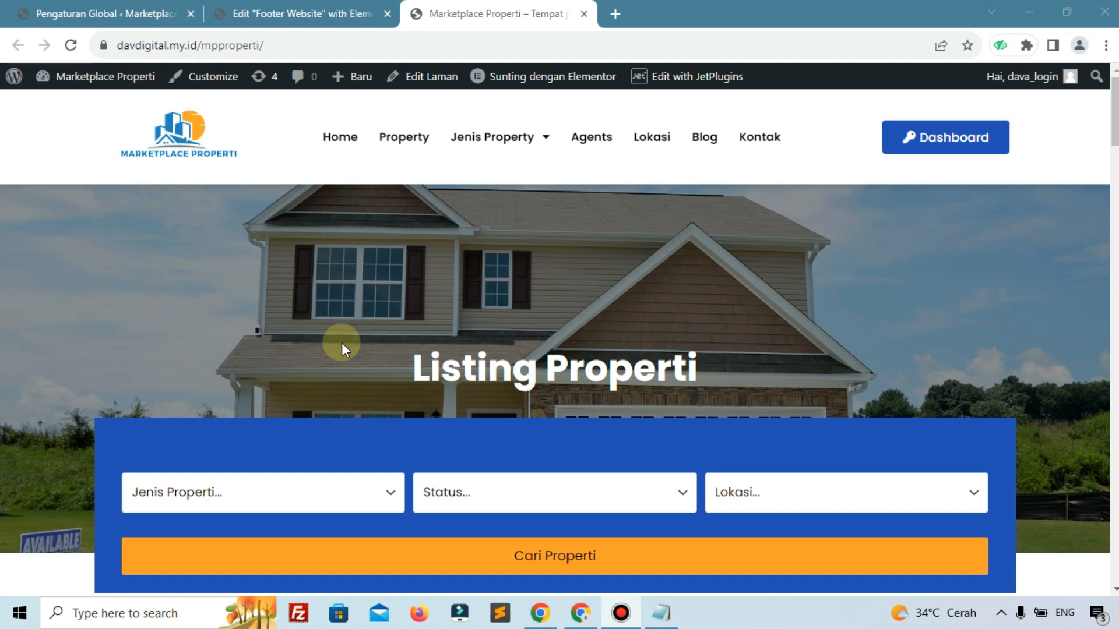
In the Footer Website template, set the blue footer section to be hidden on Mobile Portrait.
click(251, 13)
scroll(413, 250, down, 4)
scroll(413, 250, up, 4)
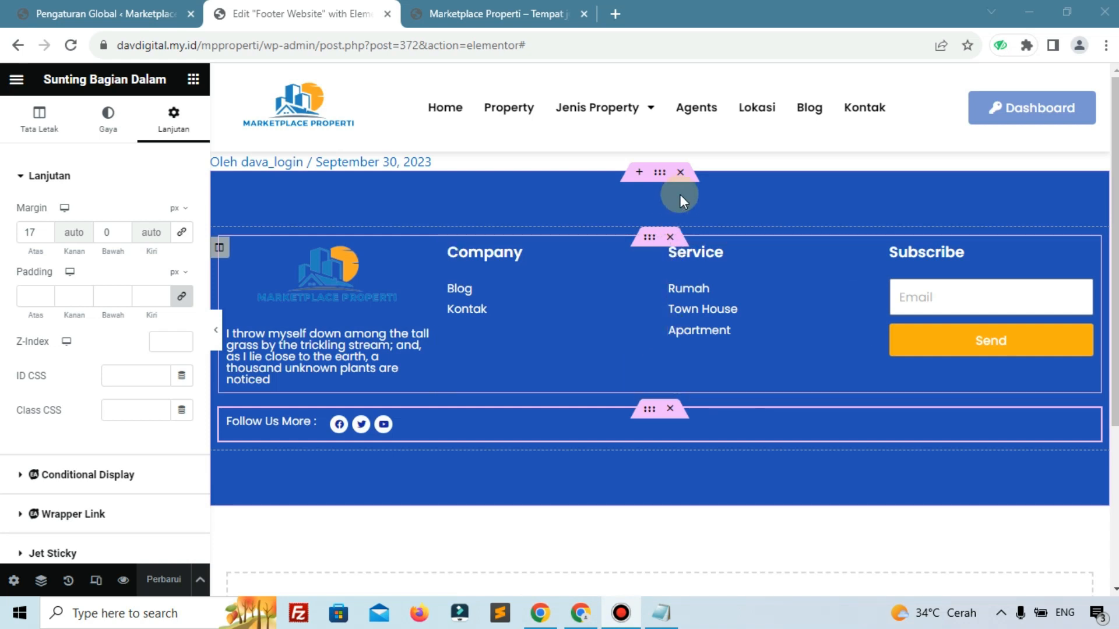
click(656, 181)
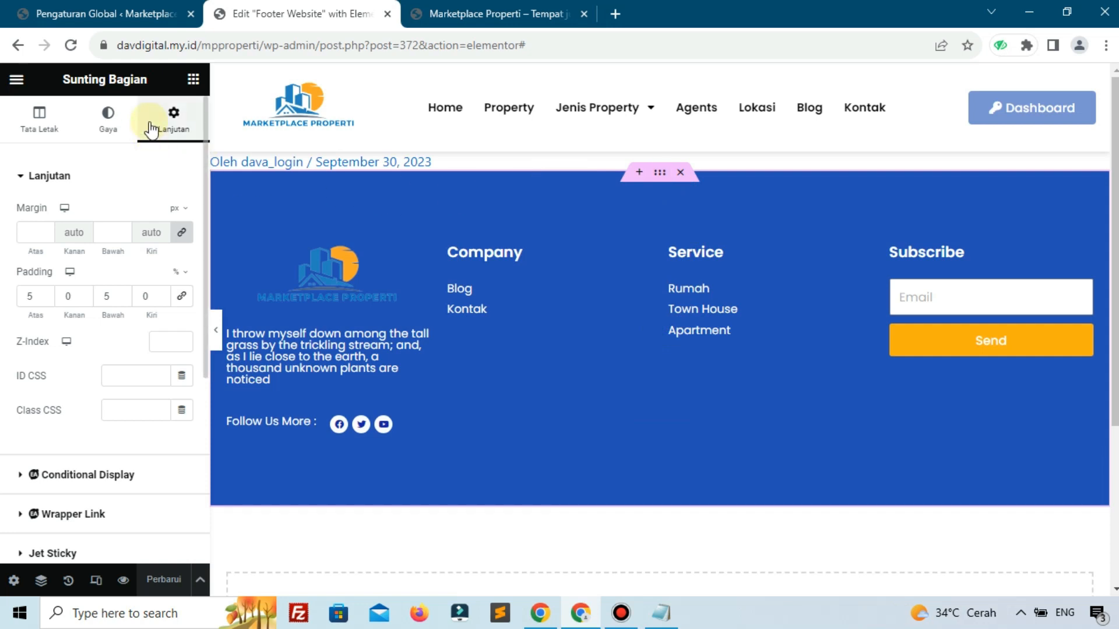
scroll(192, 114, down, 5)
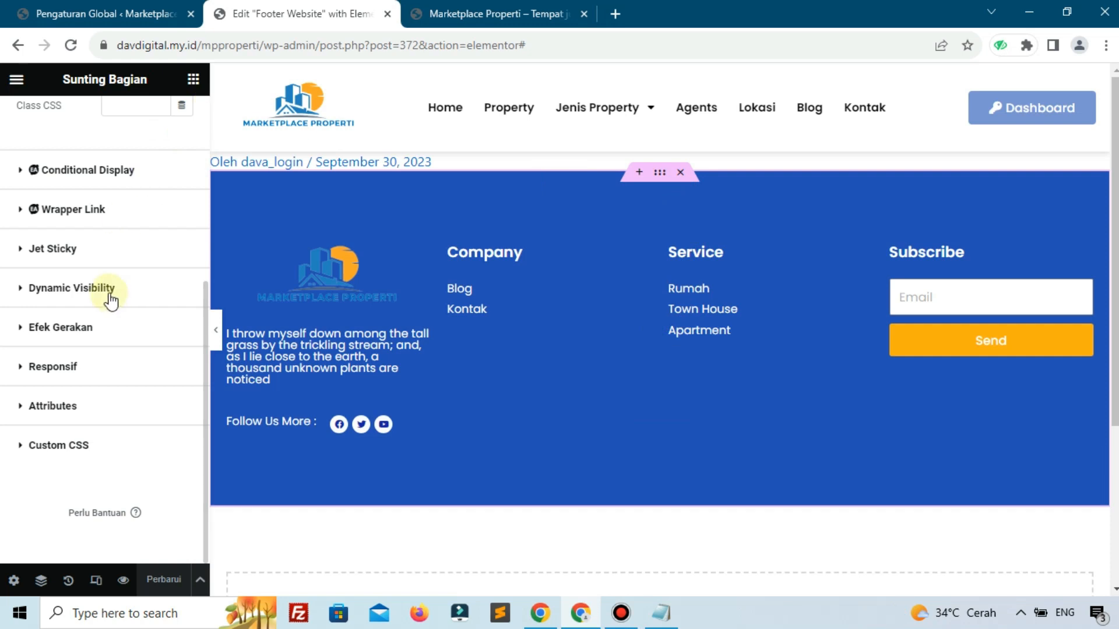
click(58, 362)
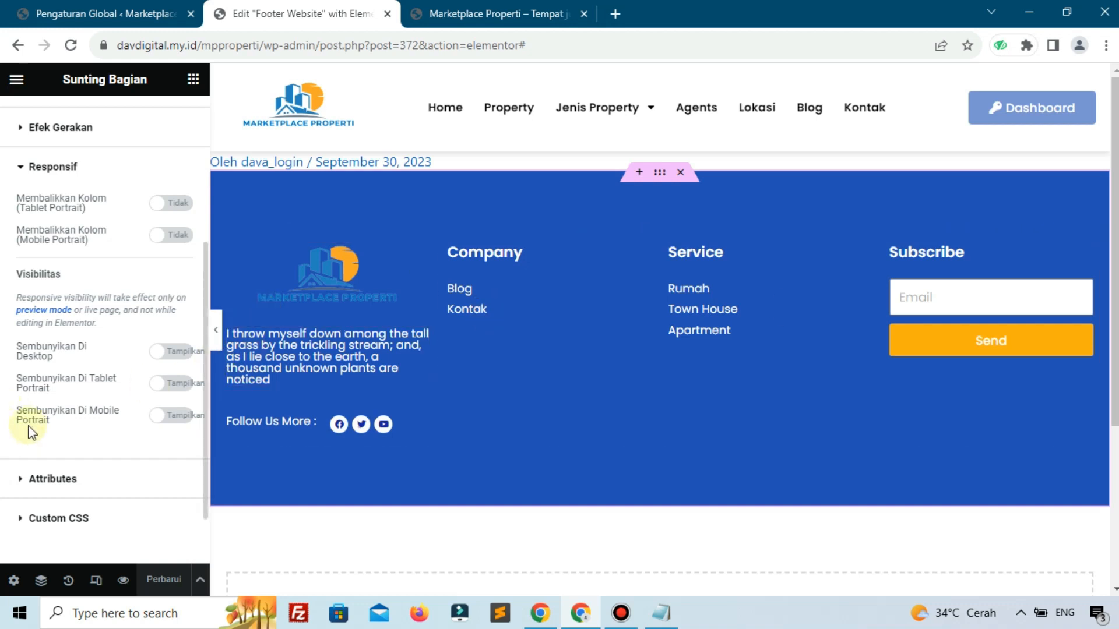
click(162, 416)
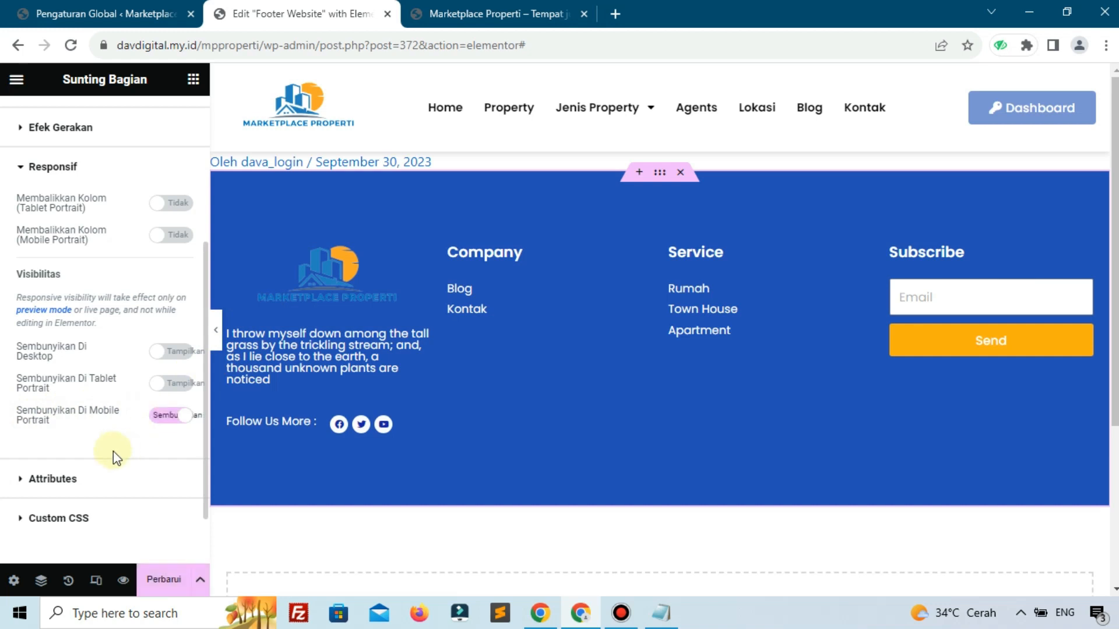
scroll(113, 451, up, 1)
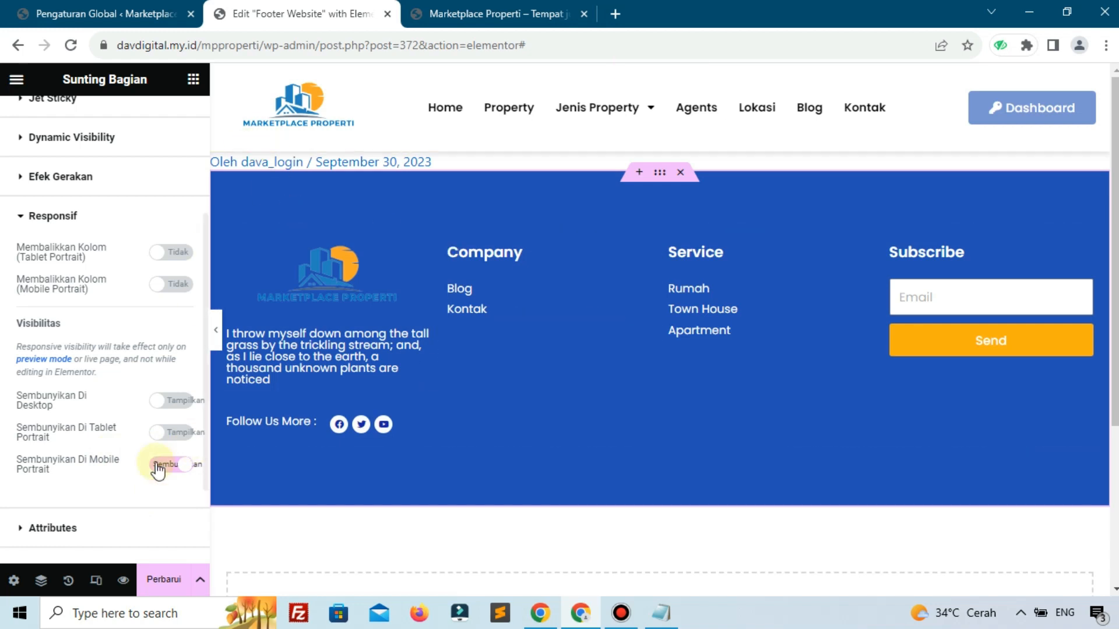
Switch the editor to the Mobile Portrait view and check how the footer section appears there.
click(97, 582)
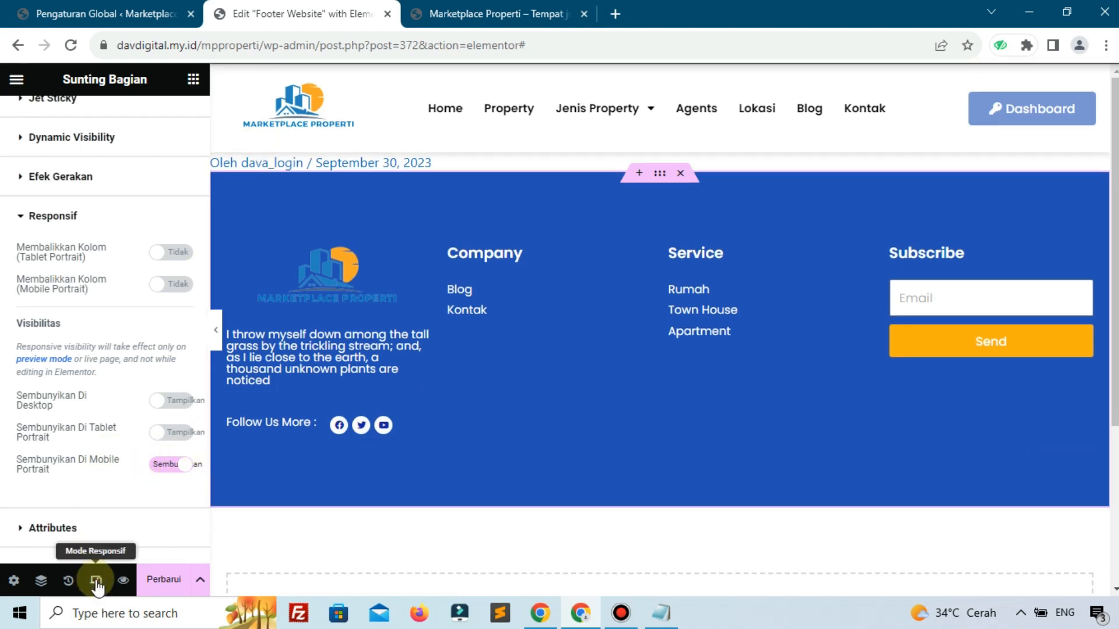
click(290, 79)
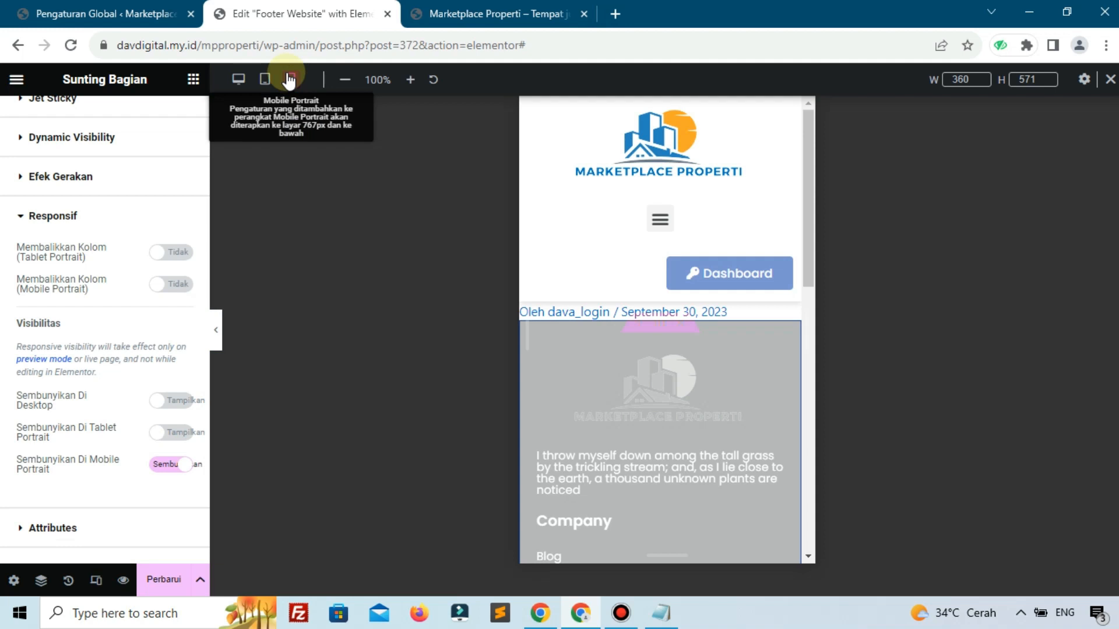
scroll(642, 359, down, 5)
scroll(642, 359, up, 5)
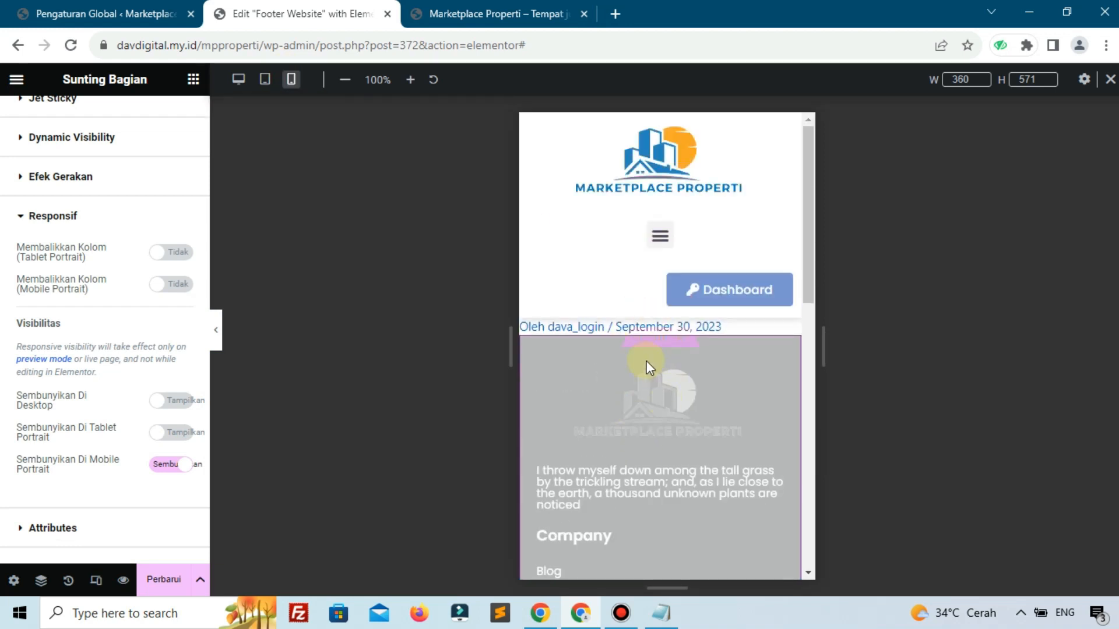
scroll(591, 475, down, 5)
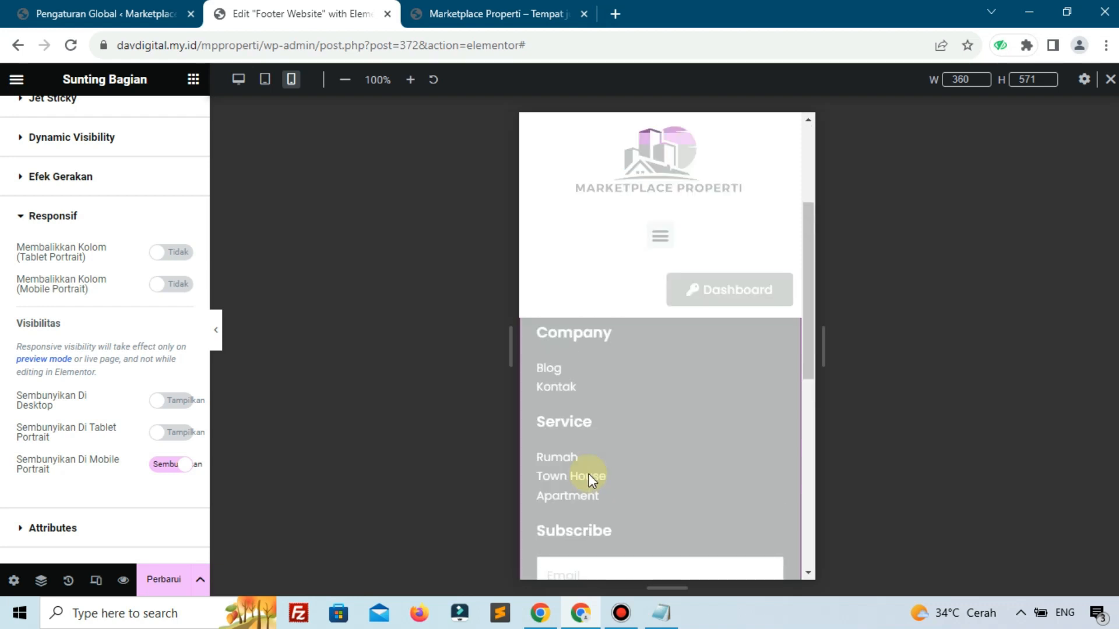
scroll(593, 472, up, 4)
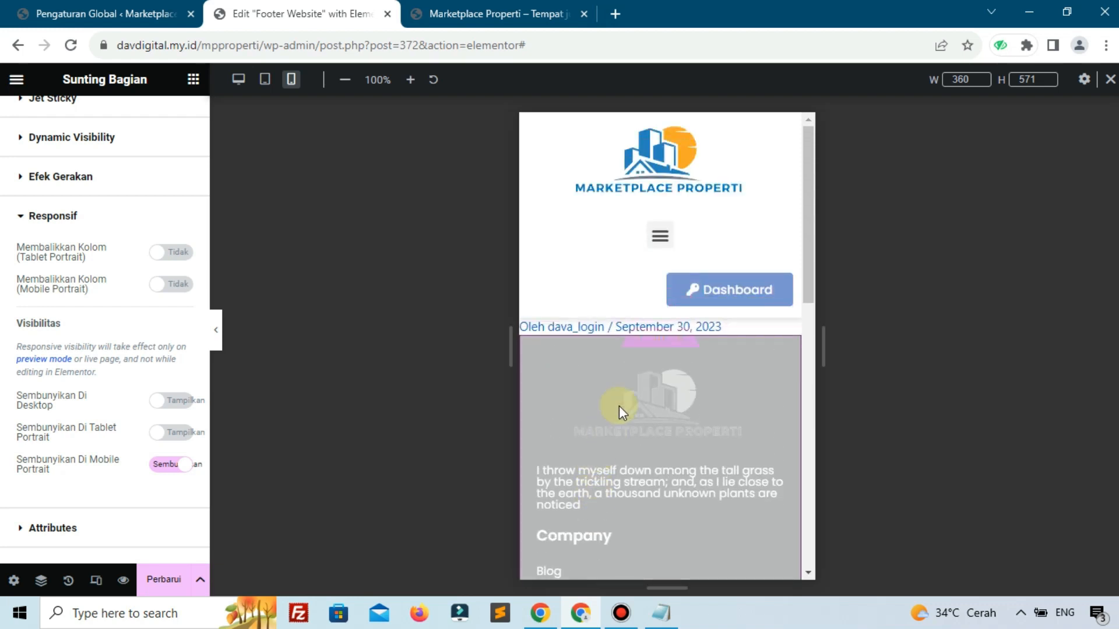
Add a new section with three equal columns above the hidden footer section.
click(641, 342)
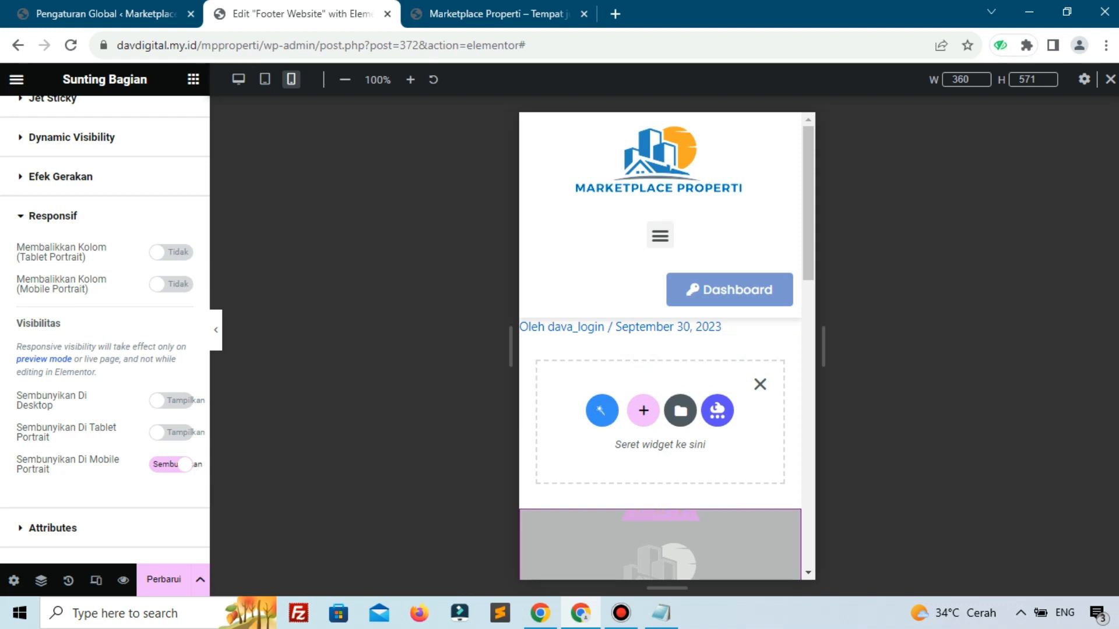
click(639, 413)
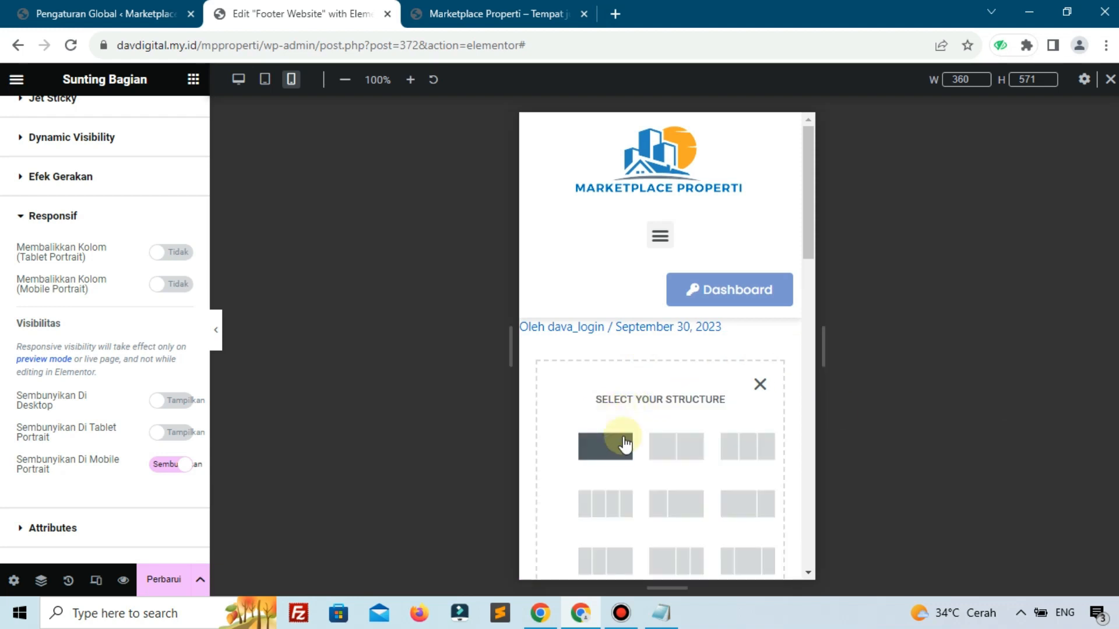
click(750, 460)
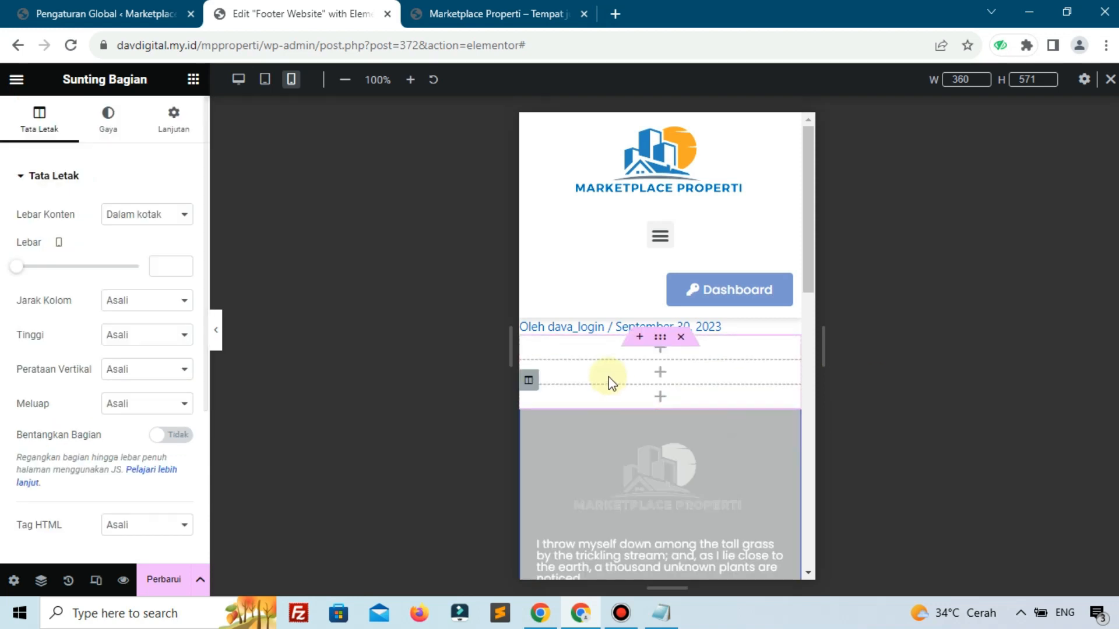
key(alt+Tab)
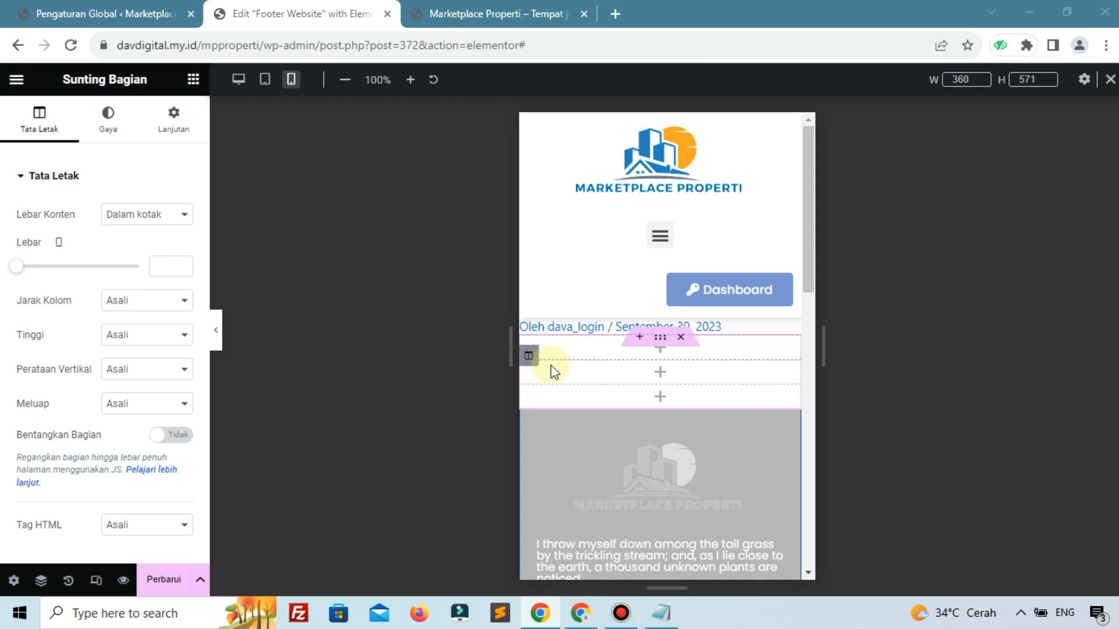
Set the first column of the new section to a mobile width of 33.33%.
mouse_move(533, 353)
click(529, 355)
click(173, 216)
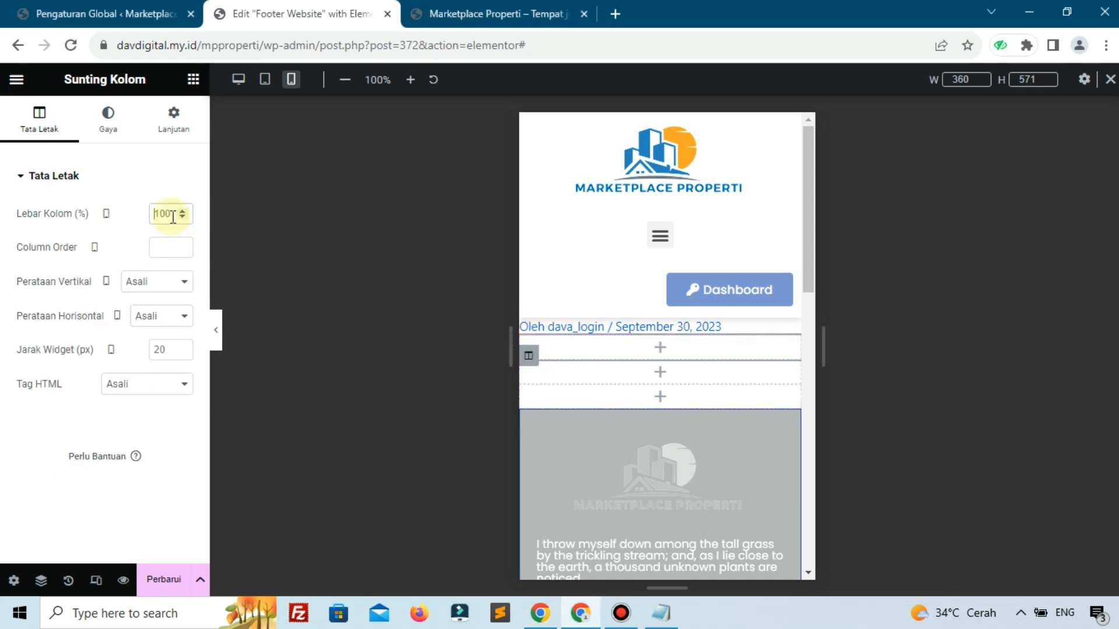
text(3)
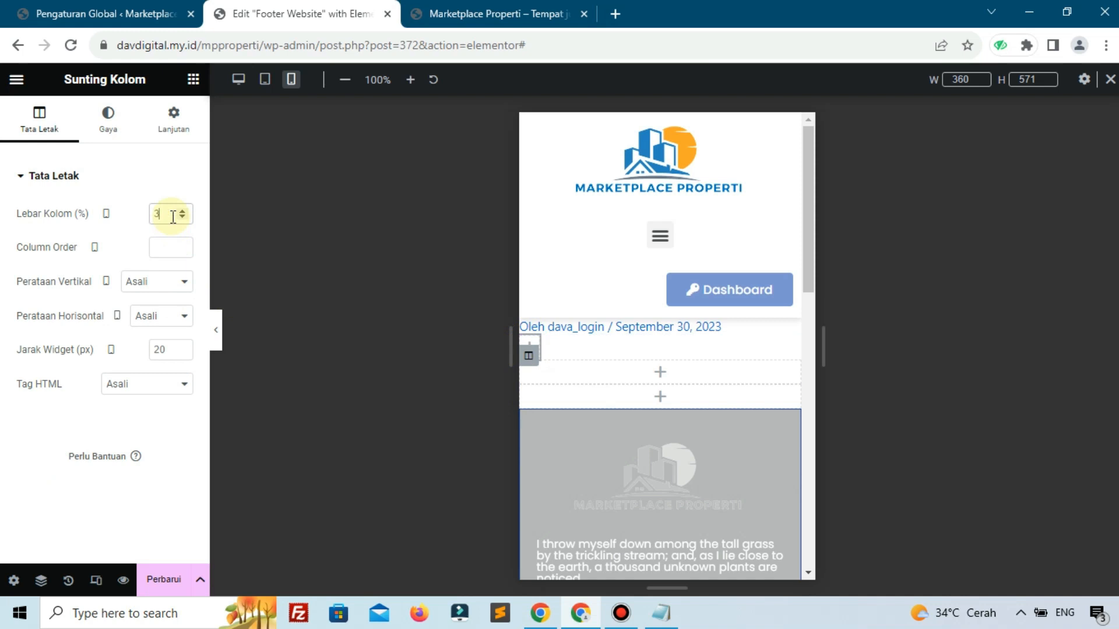
text(3.33)
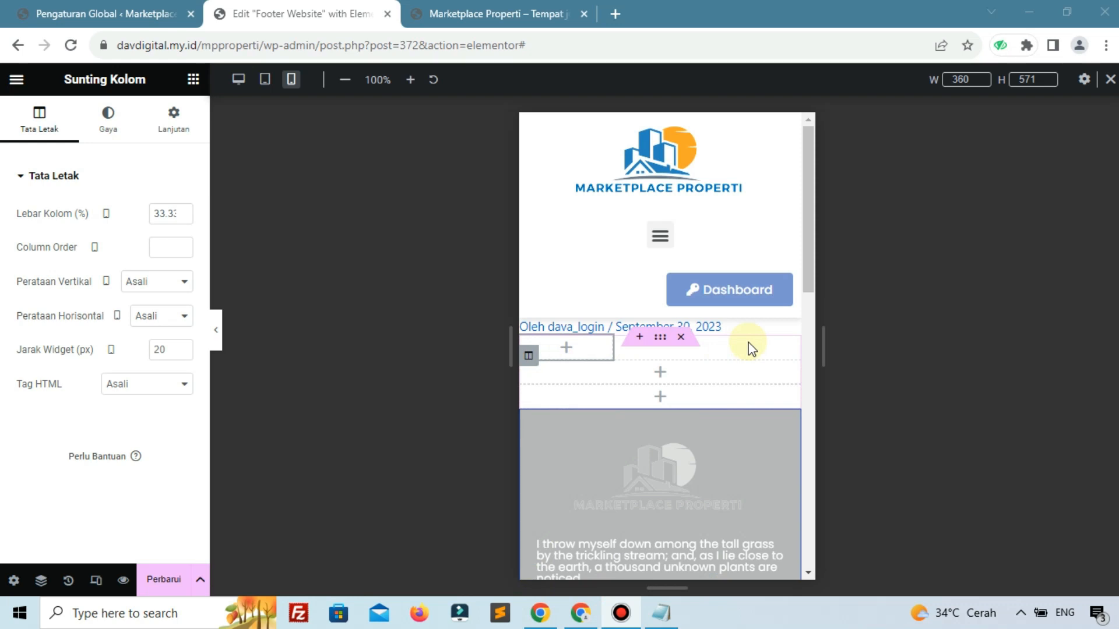
Set the second column's mobile width to 33.33% so it sits beside the first column.
click(522, 377)
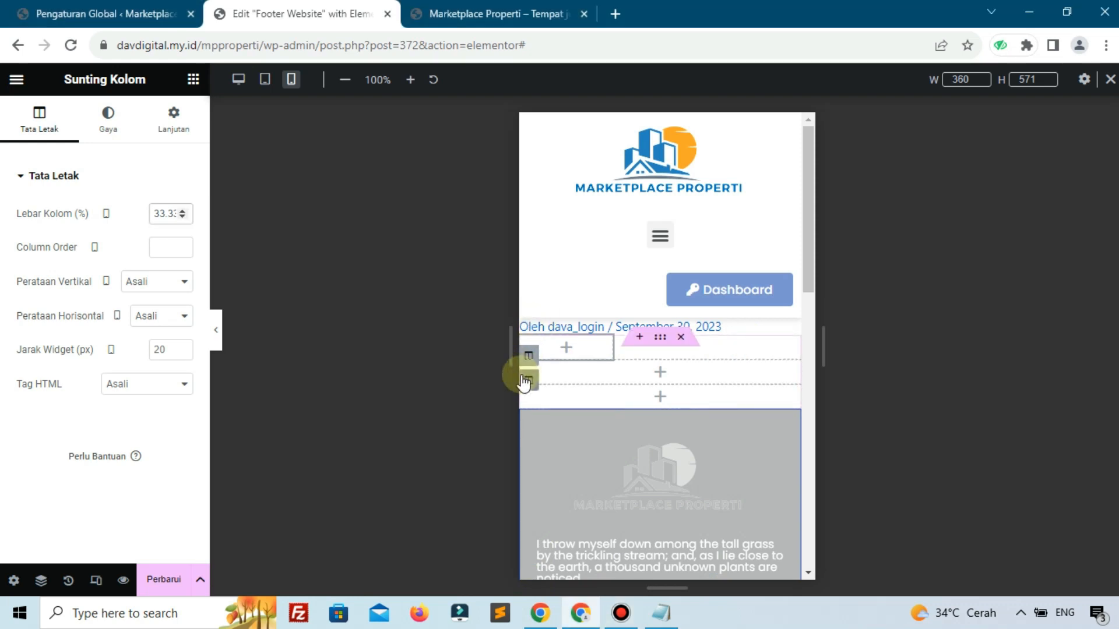
click(161, 214)
key(ctrl+a)
text(33.33)
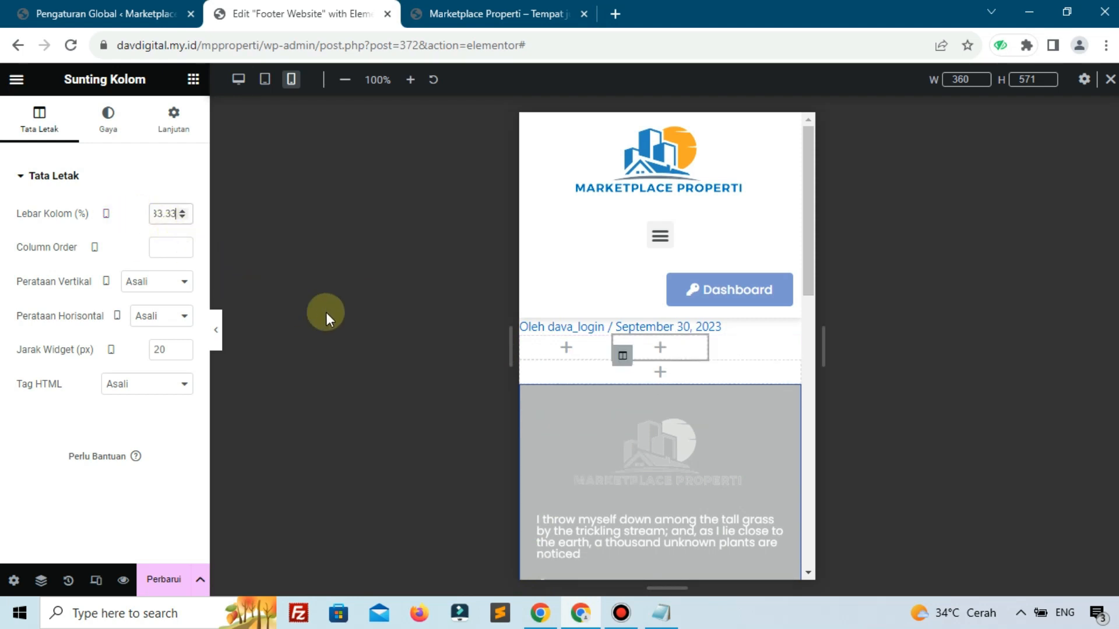
Set the third column's mobile width to 33.33% to complete the single row of three columns.
click(529, 378)
click(161, 215)
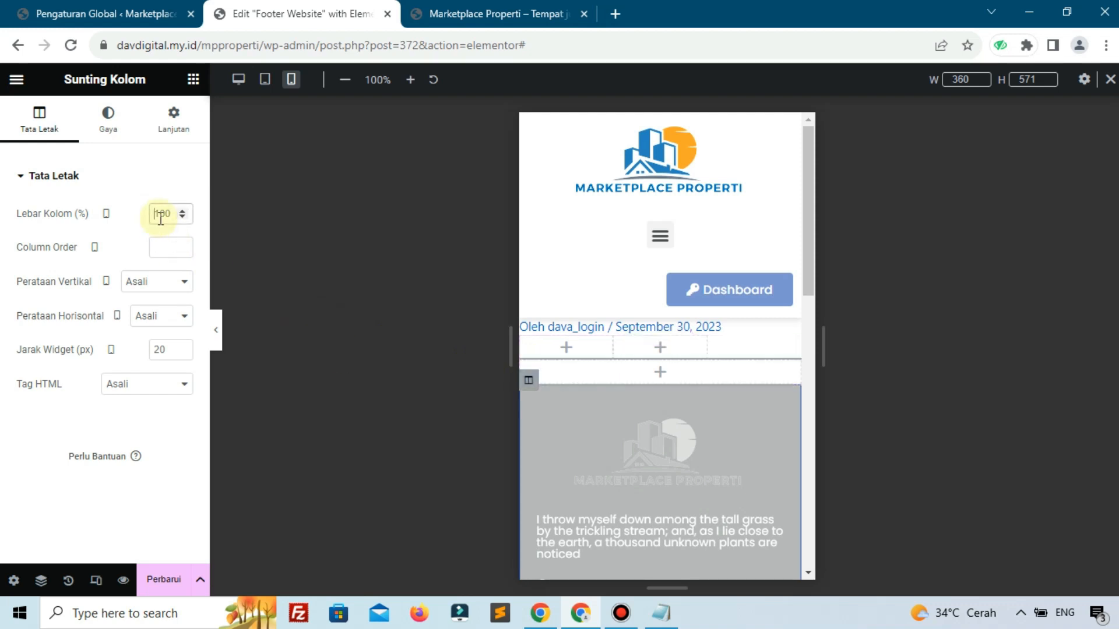
key(ctrl+a)
text(33.33)
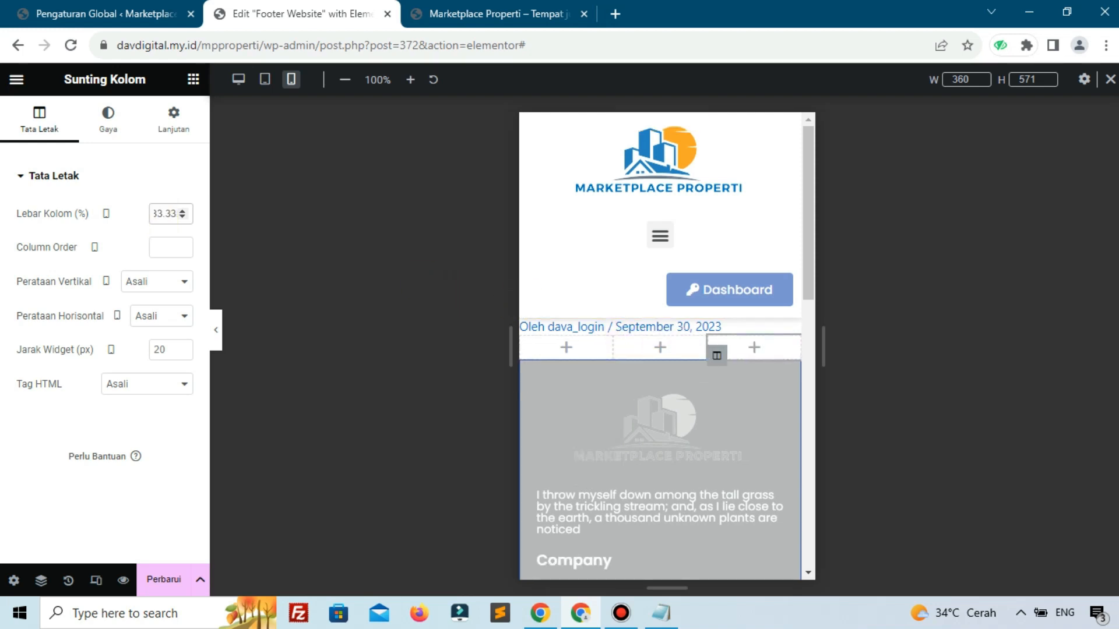
key(alt+Tab)
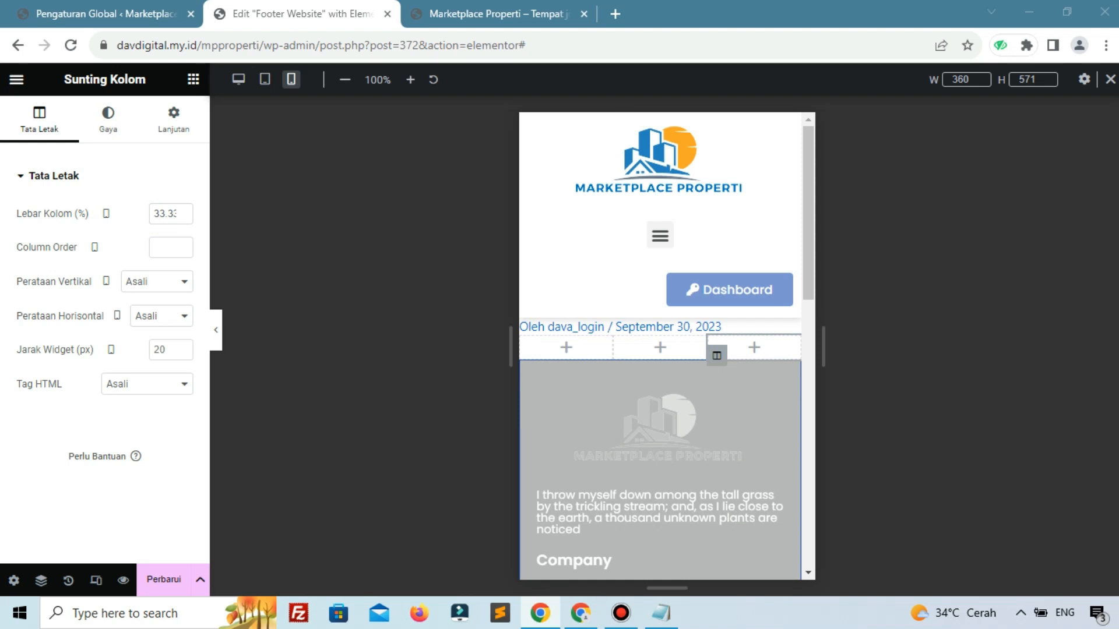
click(107, 119)
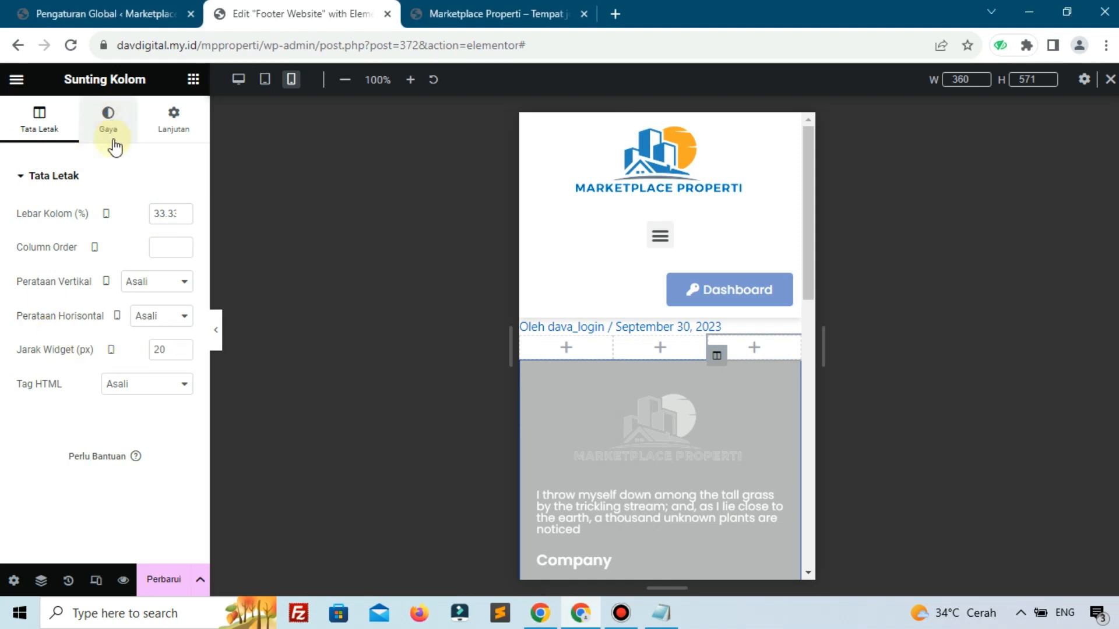
click(136, 255)
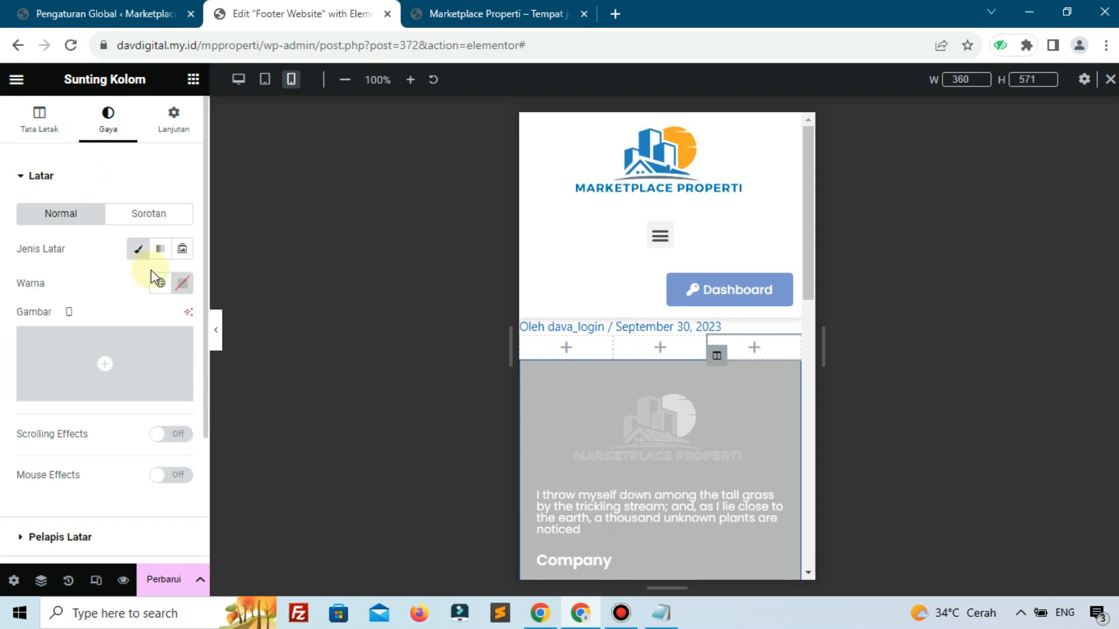
click(183, 284)
text(#2350BA)
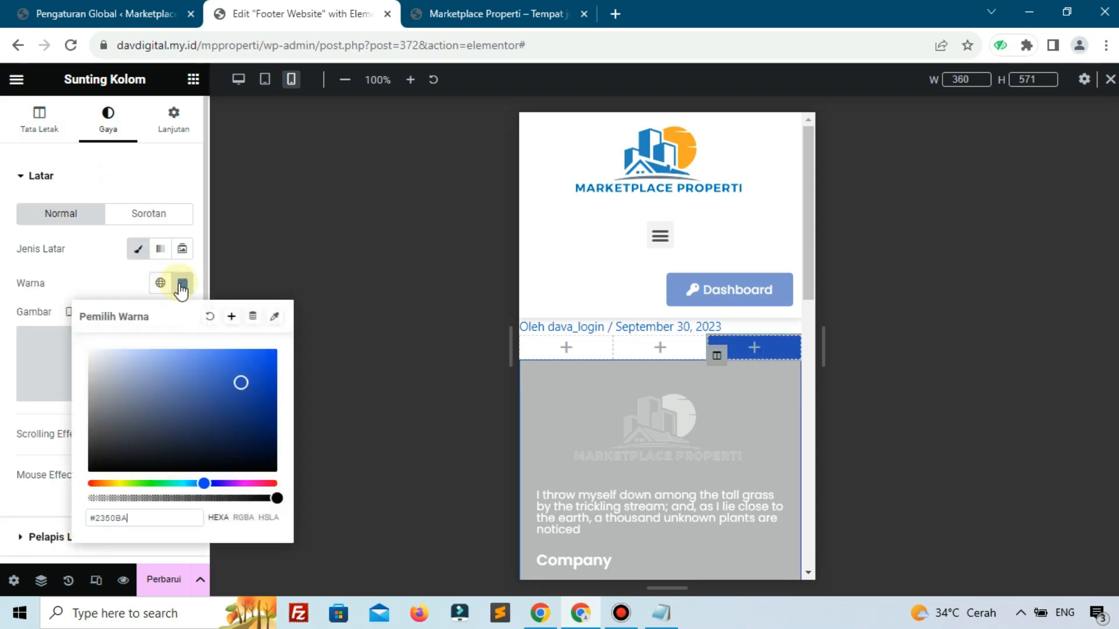
click(209, 316)
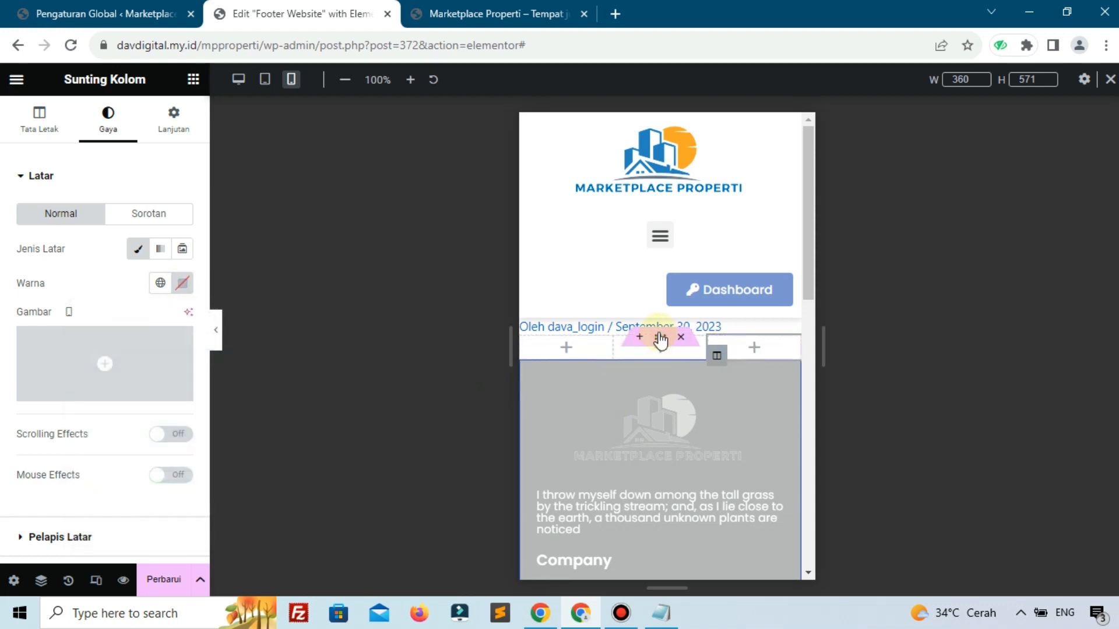
Give the whole three-column section a classic background with the colour #2350BA.
click(660, 338)
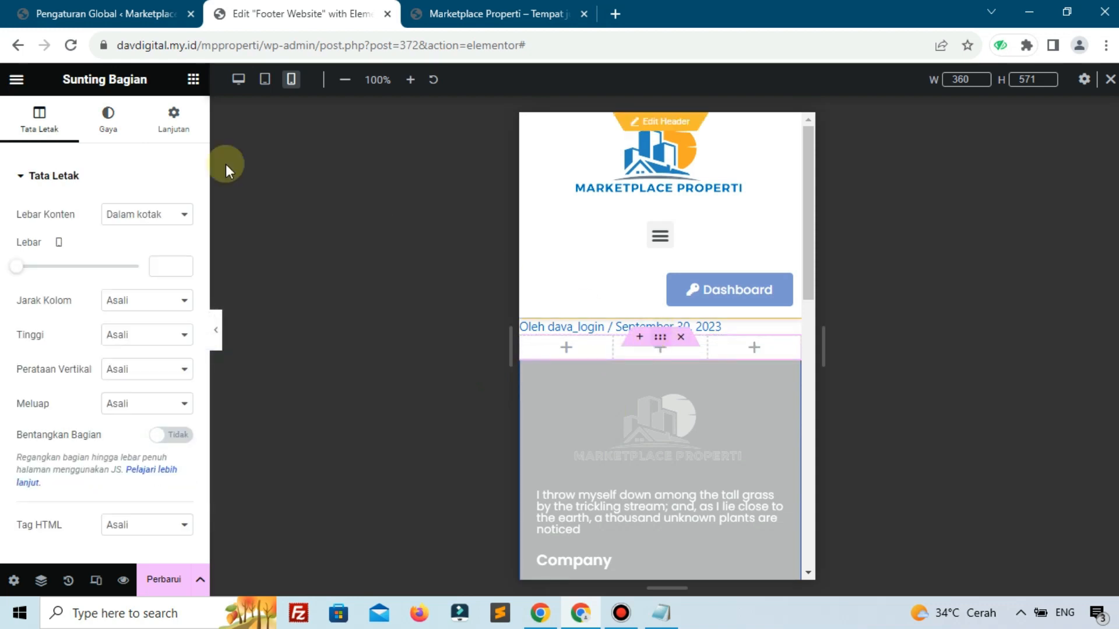
click(108, 119)
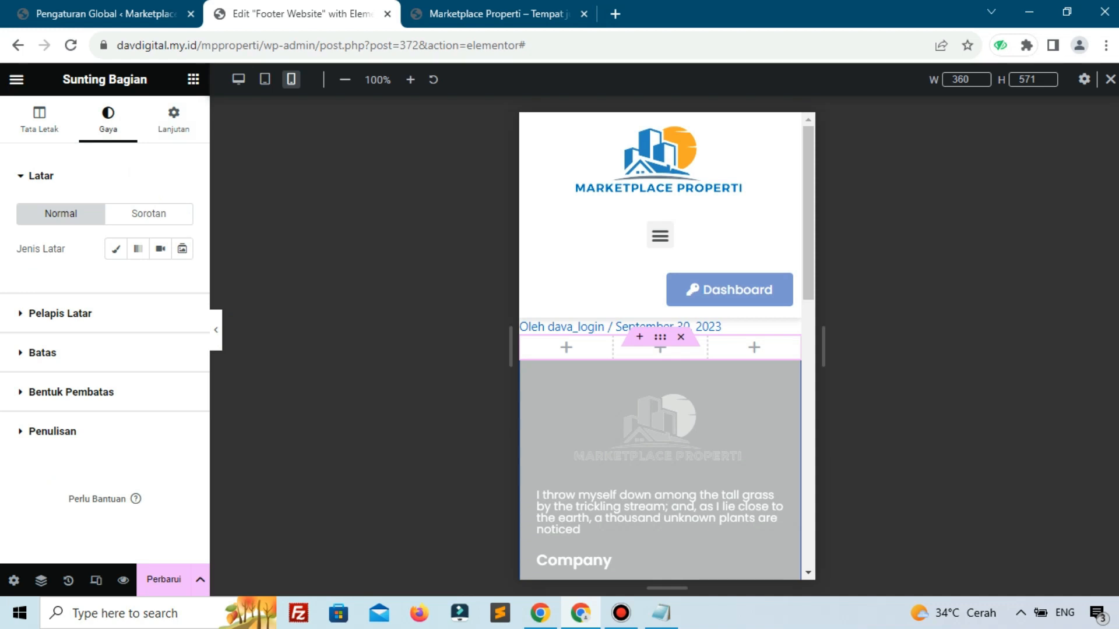
click(108, 250)
click(183, 284)
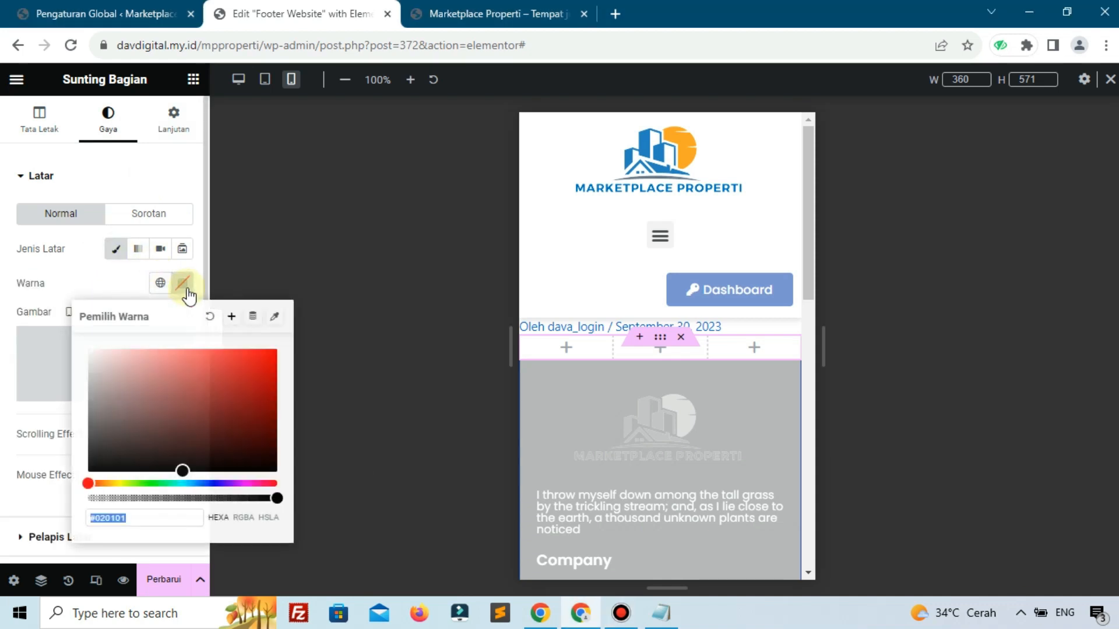
text(#2350BA)
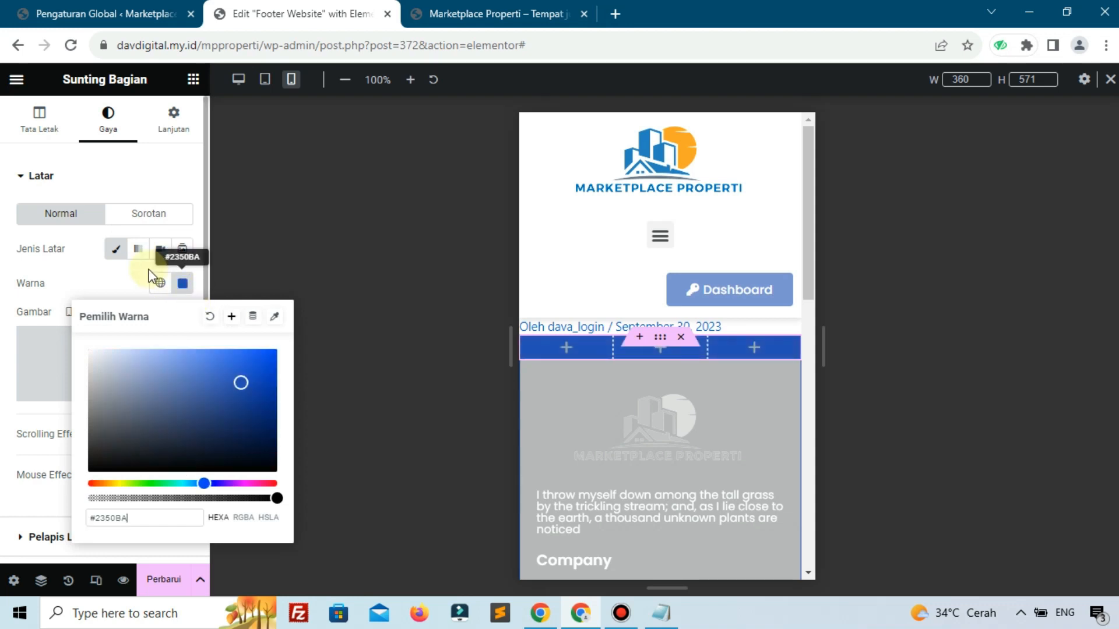
click(113, 297)
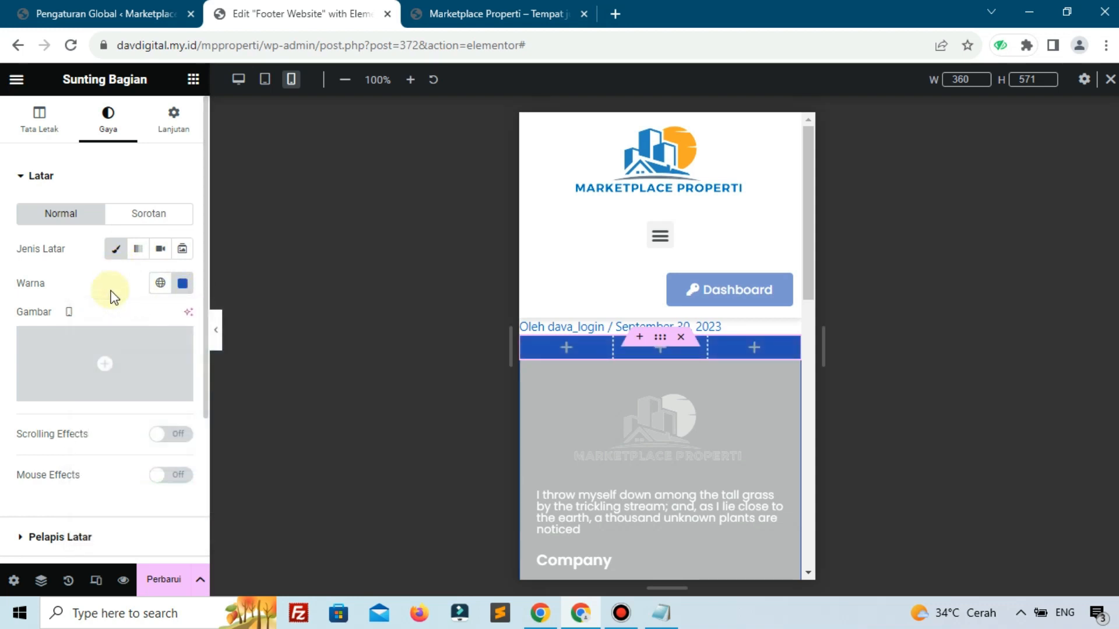
Add an icon box (Kotak Ikon) widget to the section's first column and clear its placeholder description.
click(188, 87)
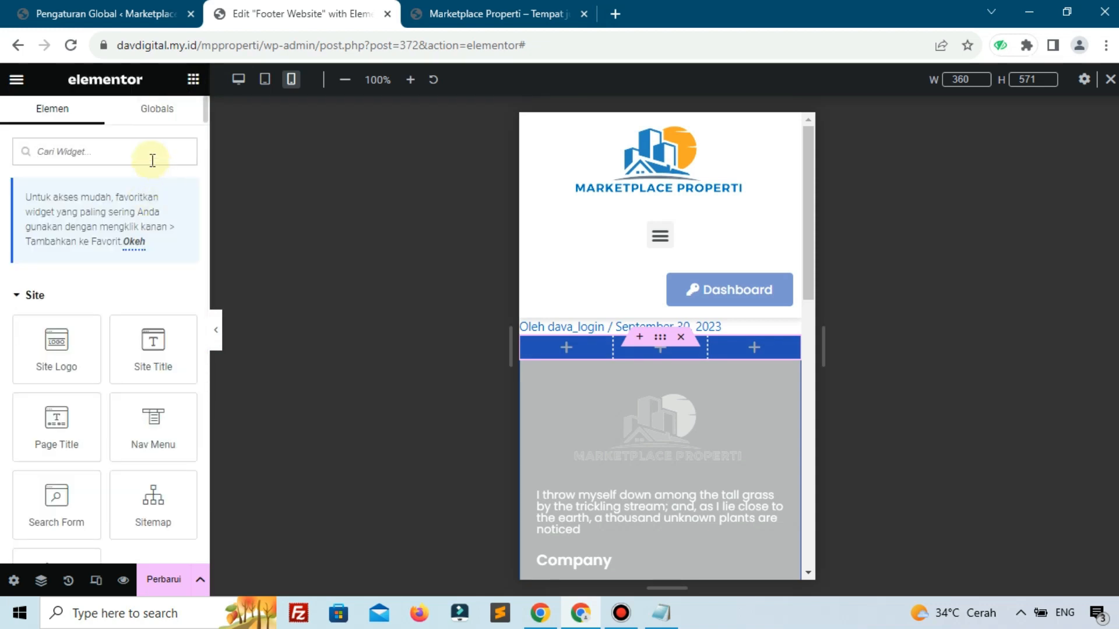
text(icon)
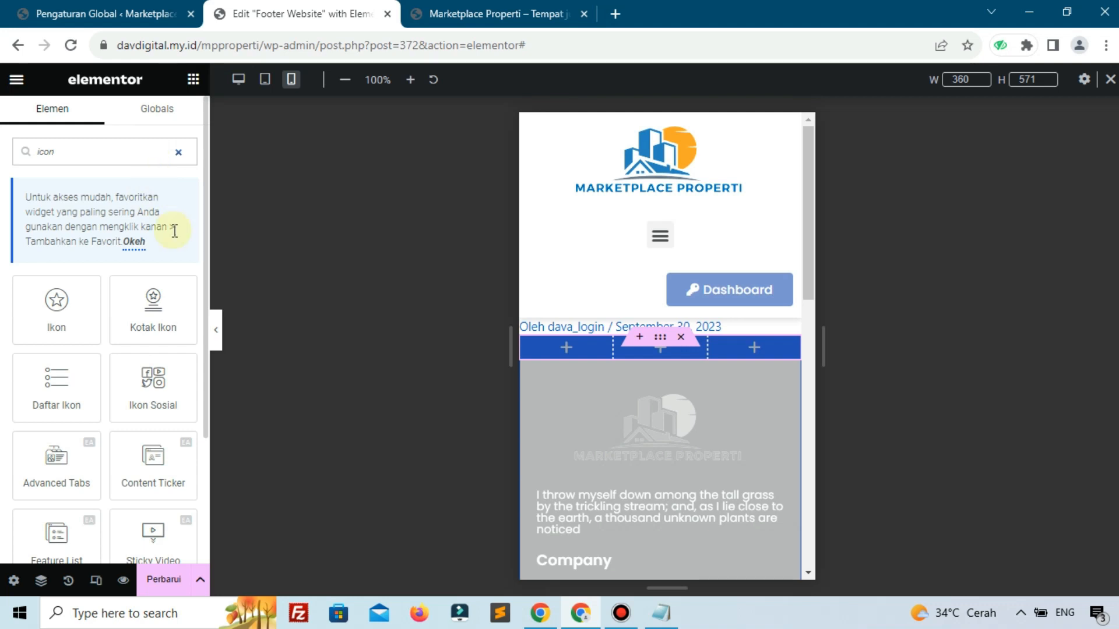
drag(151, 296, 540, 337)
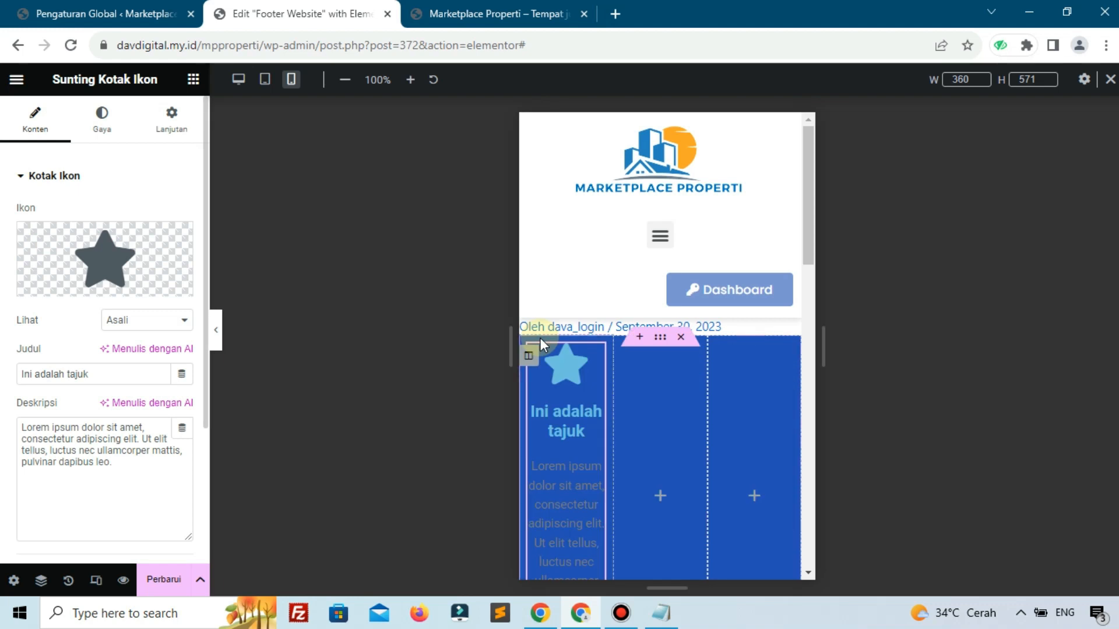
click(173, 469)
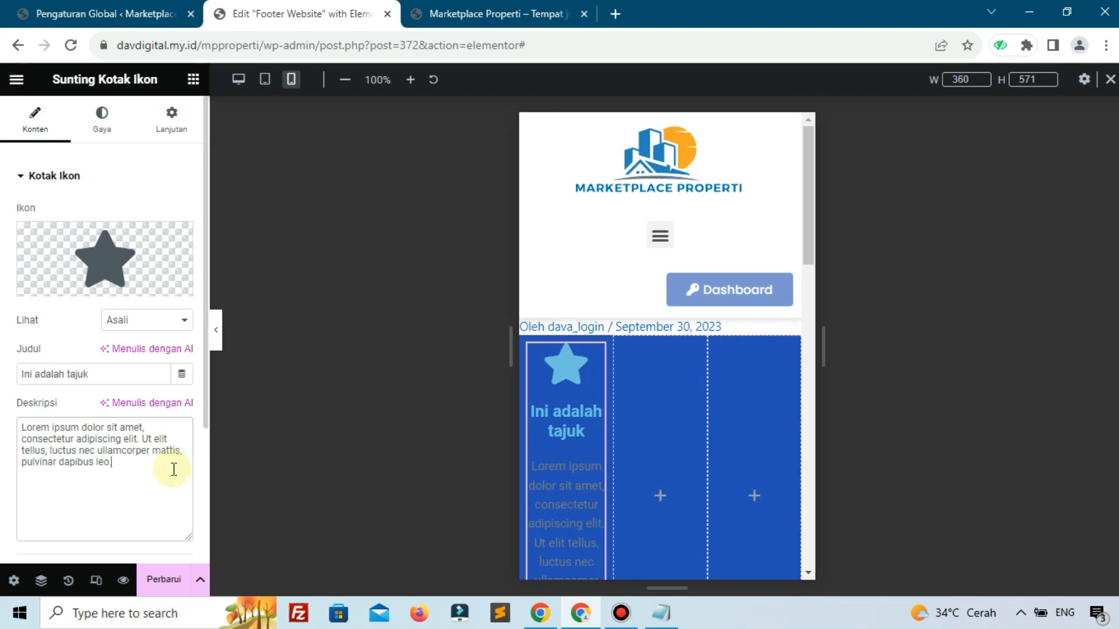
key(ctrl+a)
key(BackSpace)
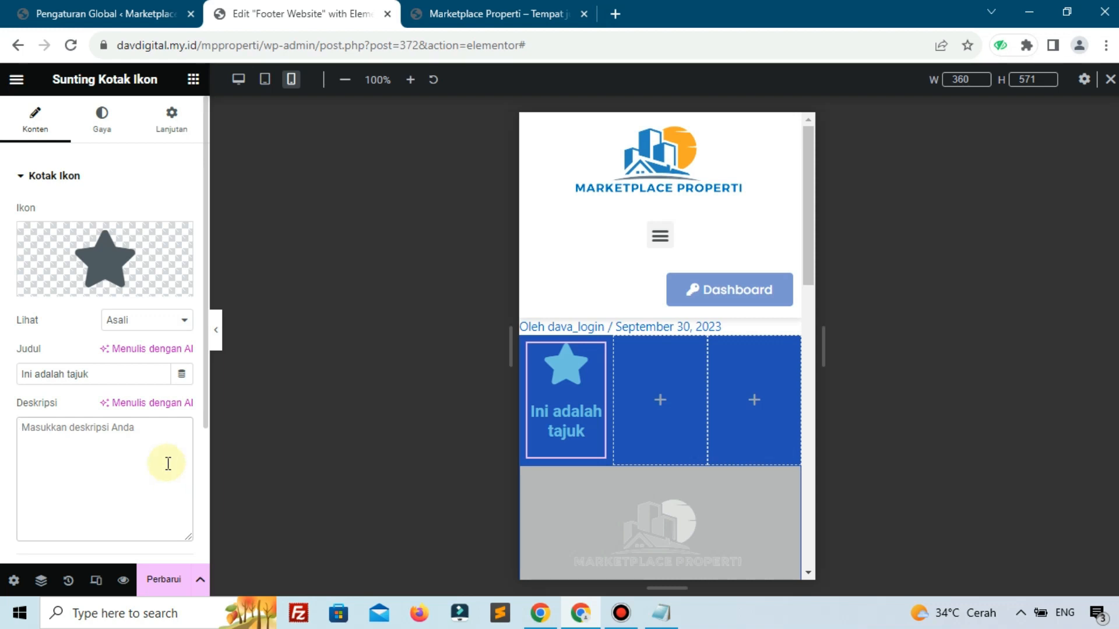
Set the icon box's view to Stacked with the Circle shape and change its title to "Beranda".
click(143, 323)
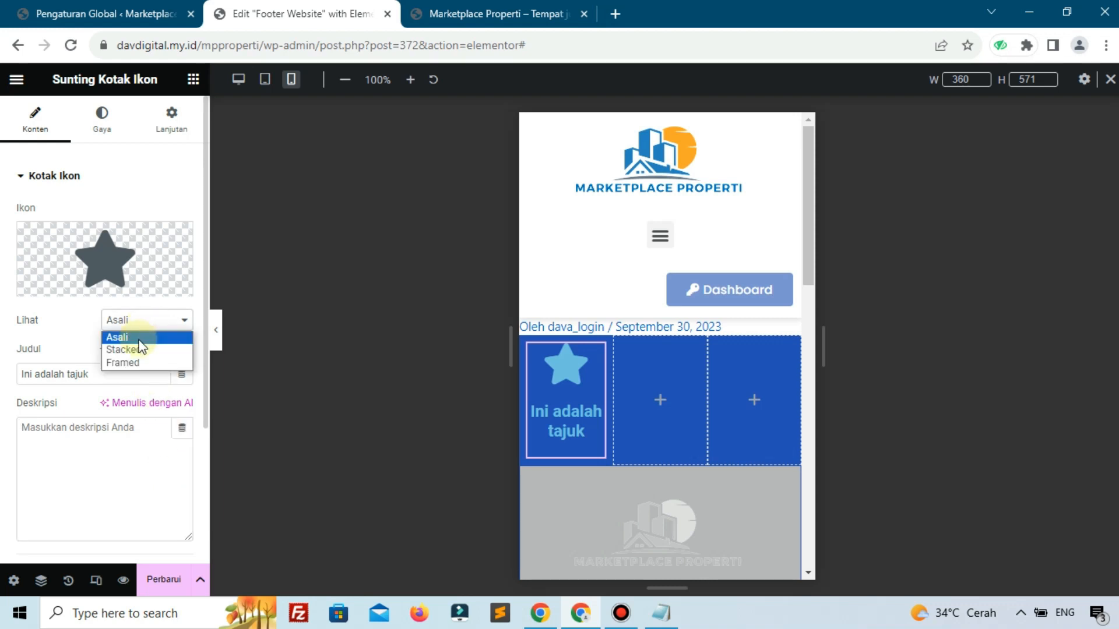
click(124, 349)
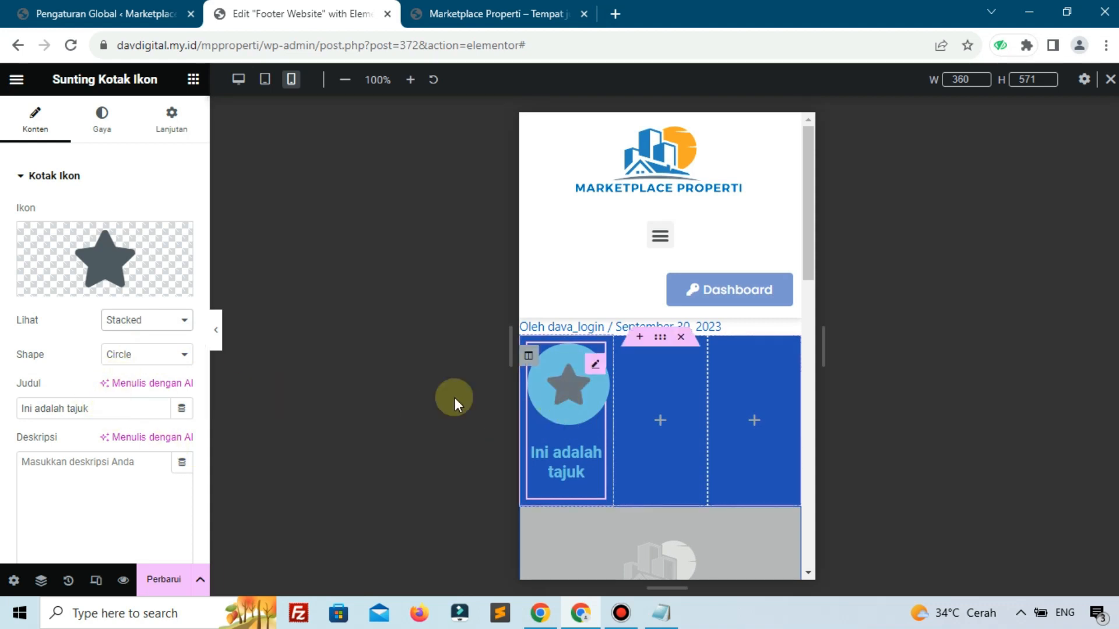
click(126, 357)
click(128, 371)
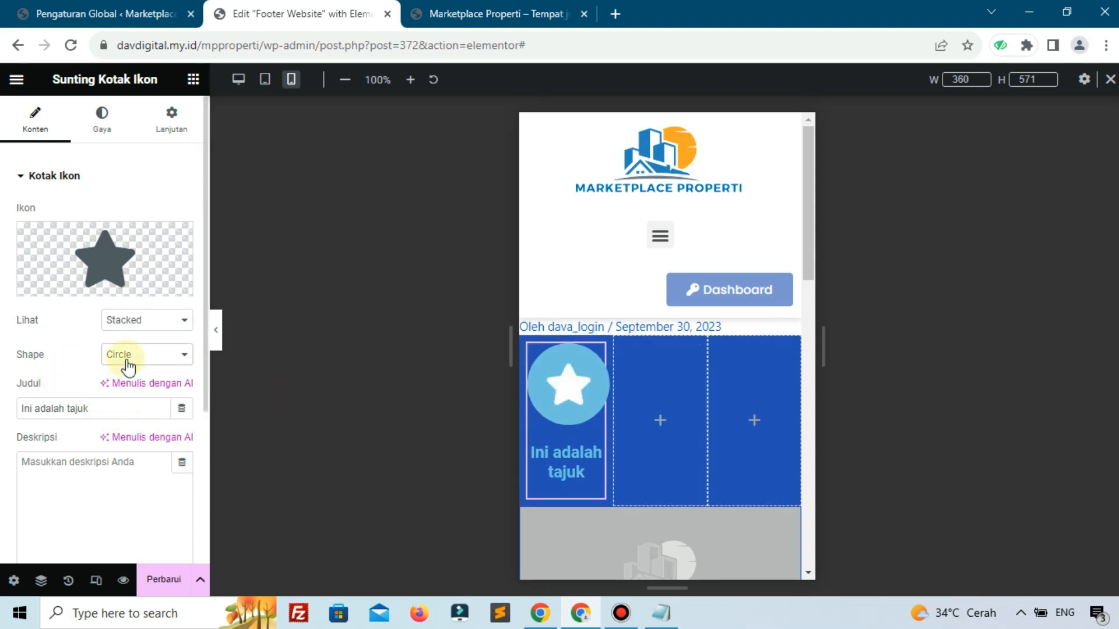
triple_click(77, 410)
text(Ber)
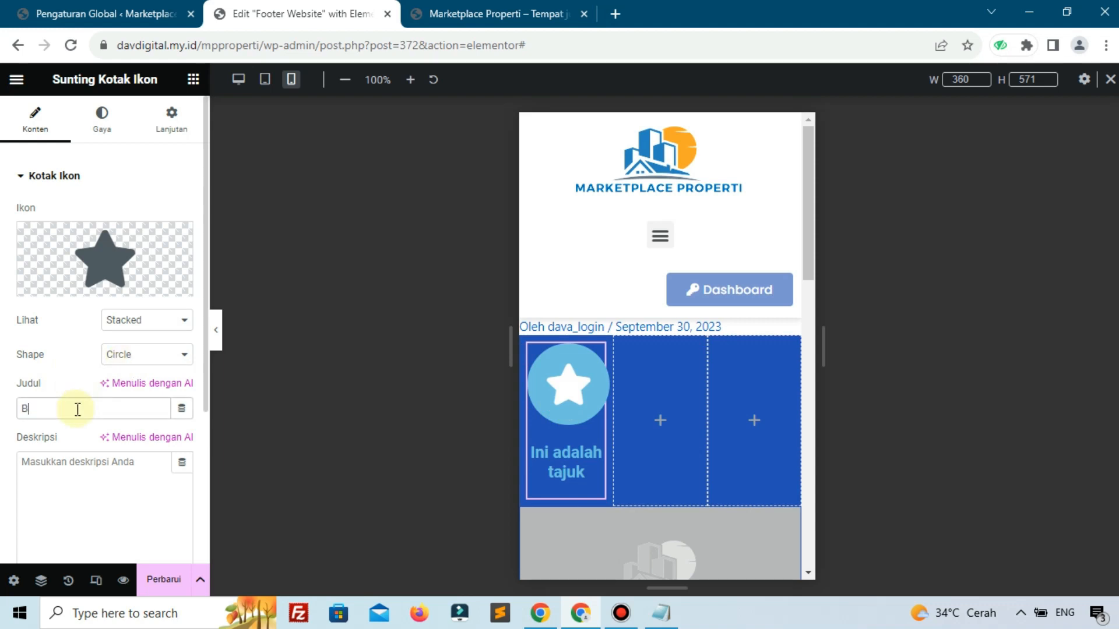
text(anda)
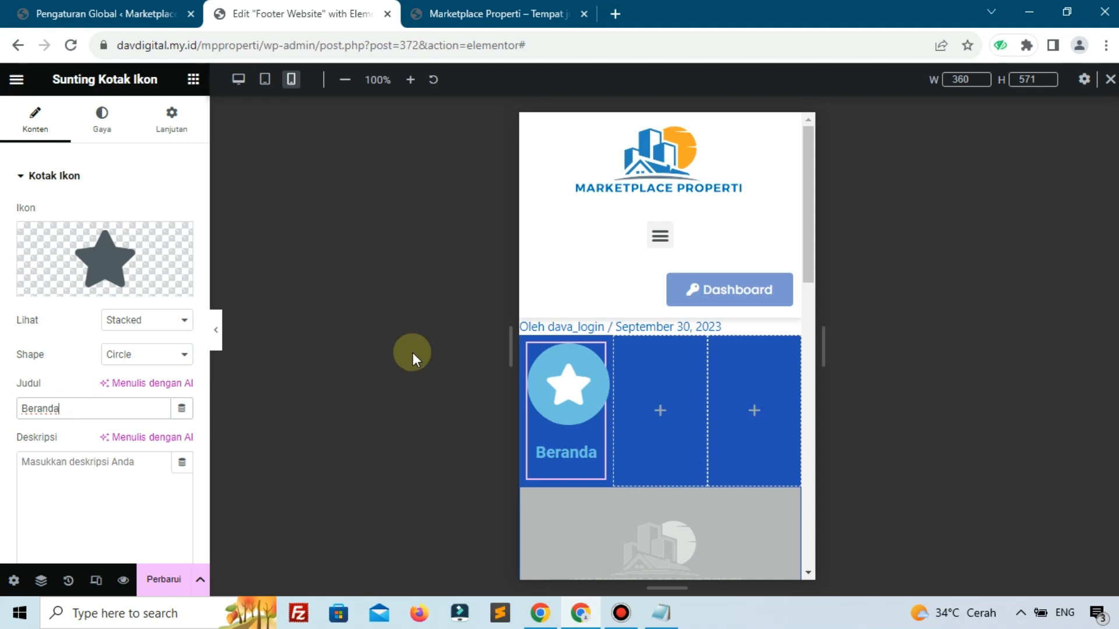
Replace the Beranda box's star with the Home icon from the icon library.
click(49, 254)
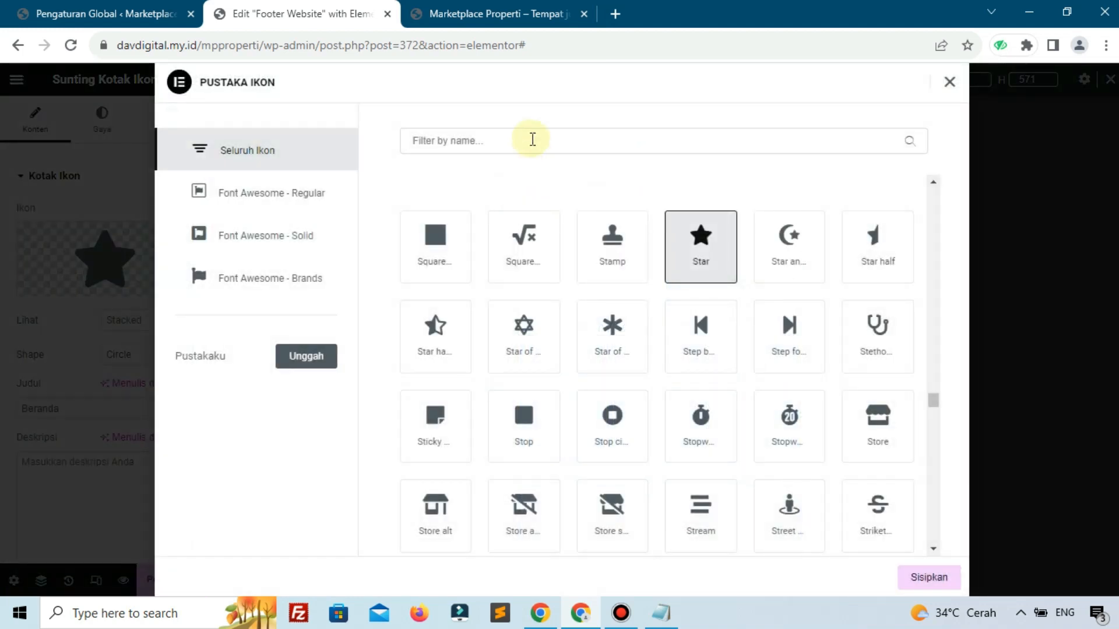
text(home)
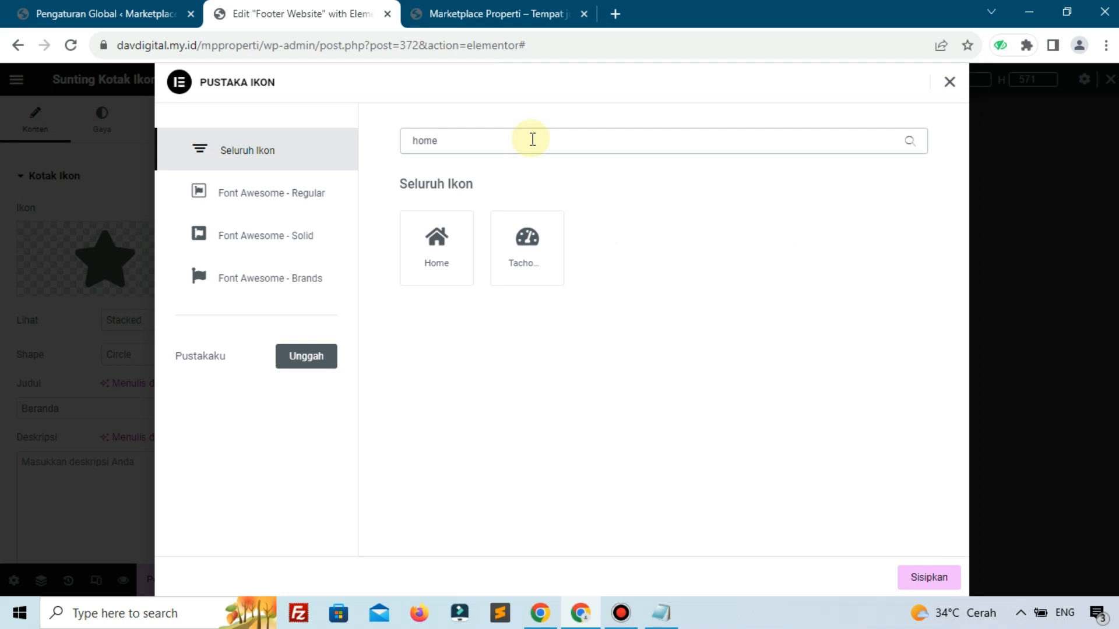
click(458, 226)
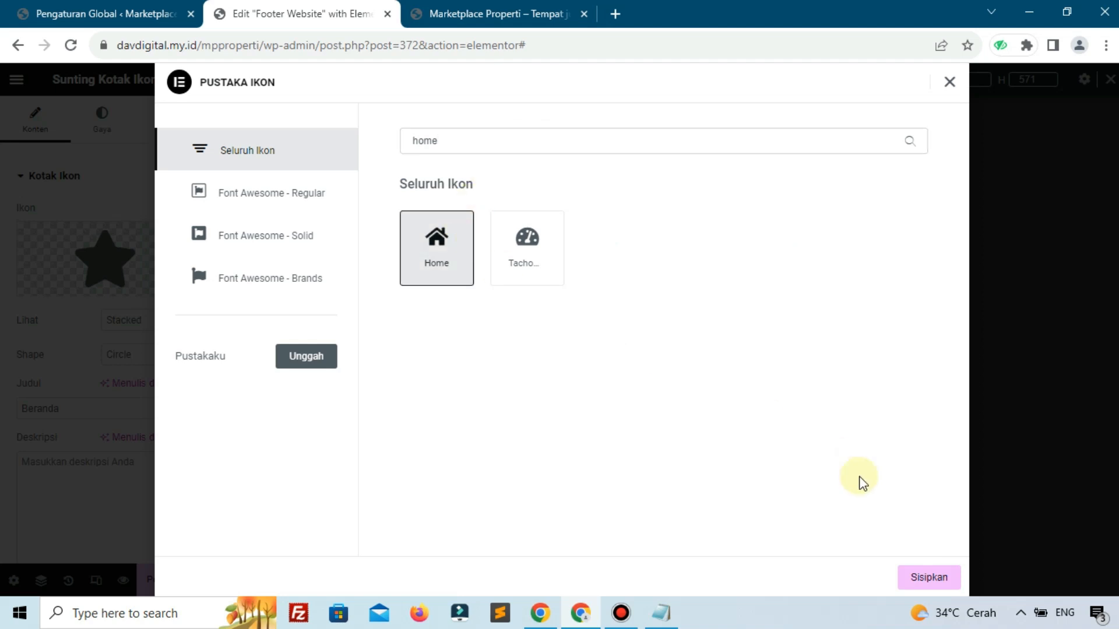
click(931, 578)
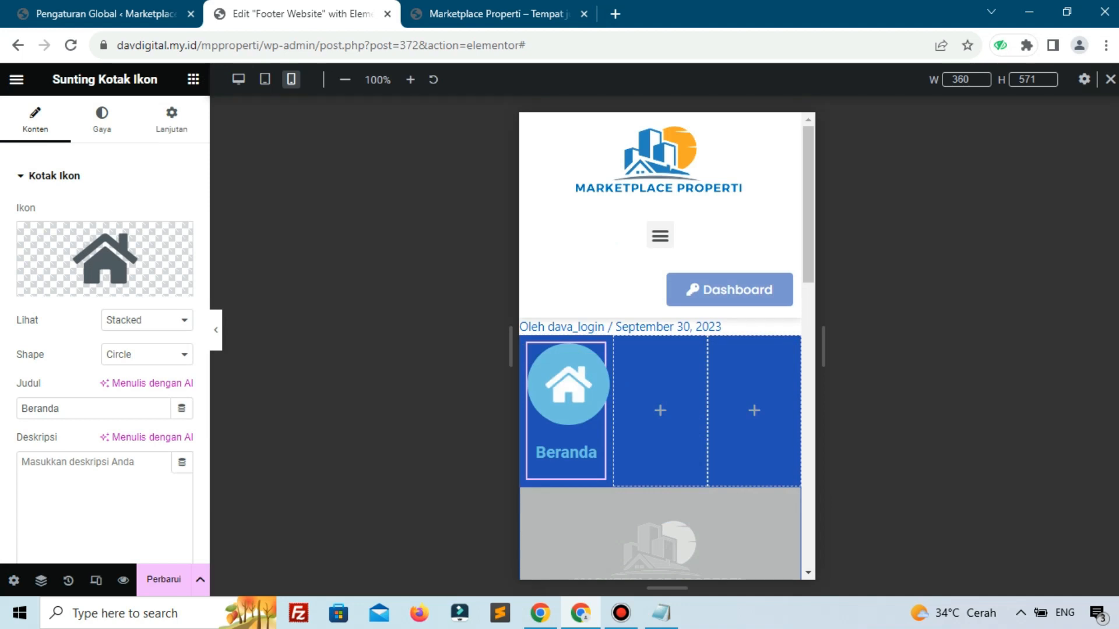
Set the Beranda icon's primary colour to white and its secondary colour to #2350BA.
key(alt+Tab)
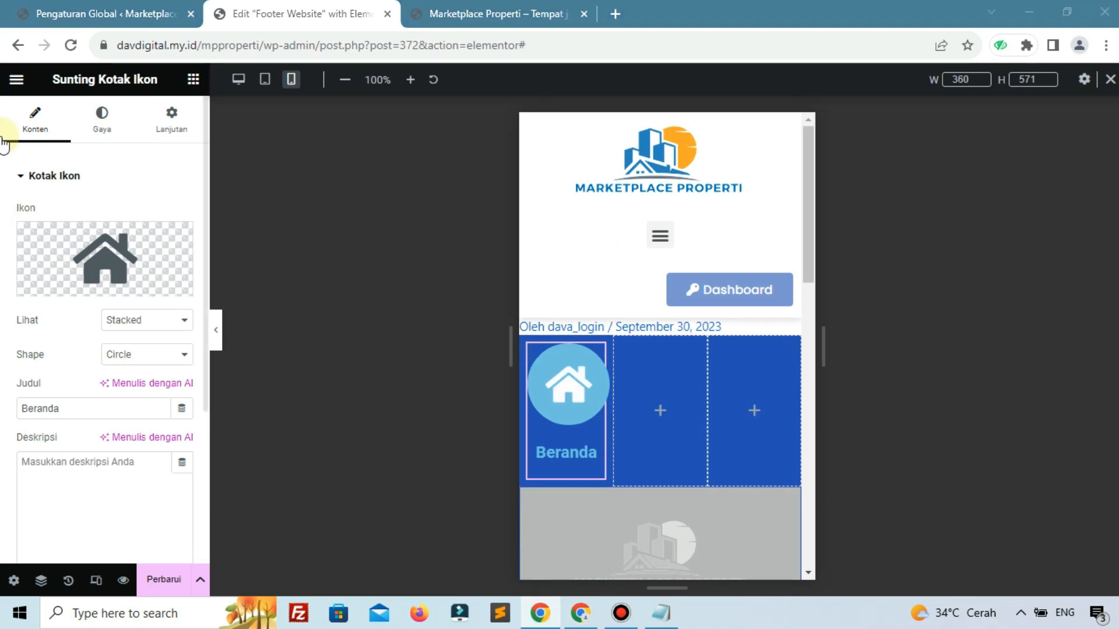
click(100, 119)
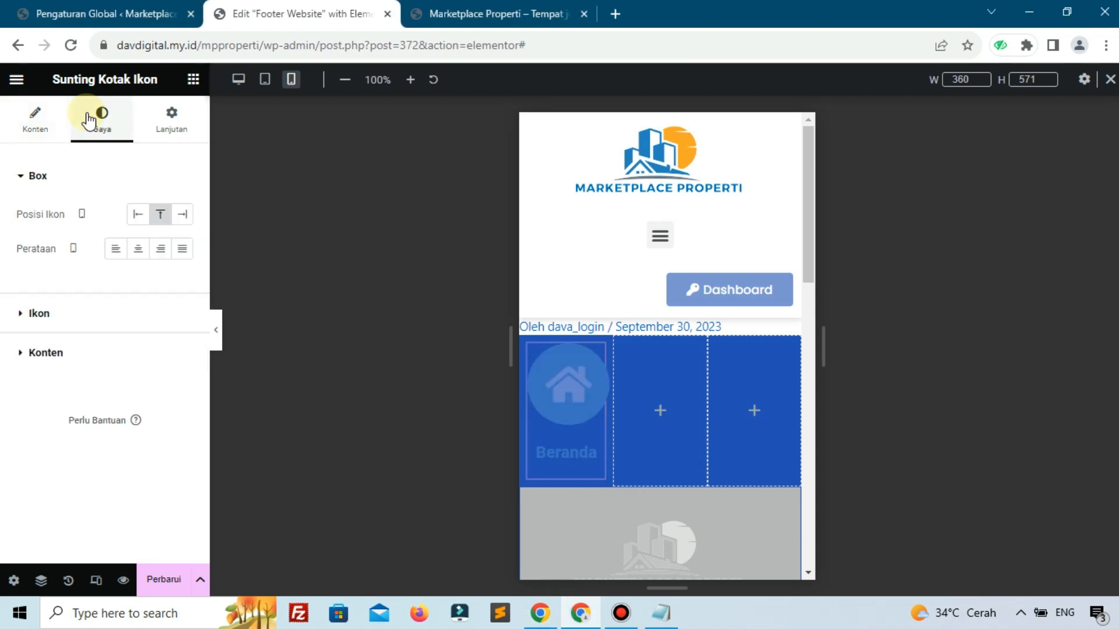
click(78, 309)
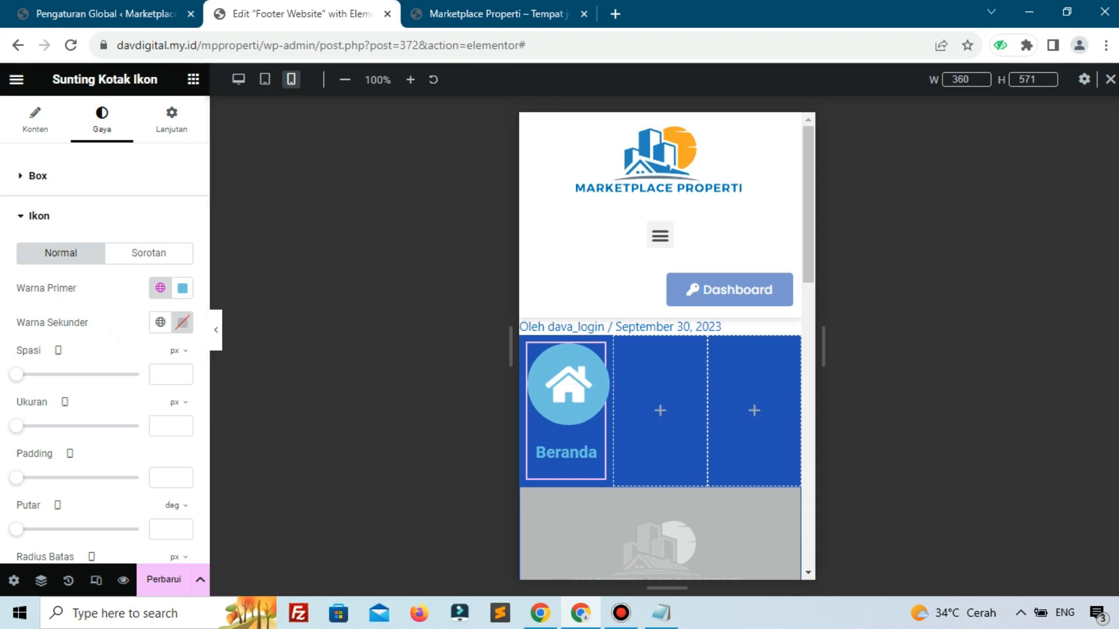
key(alt+Tab)
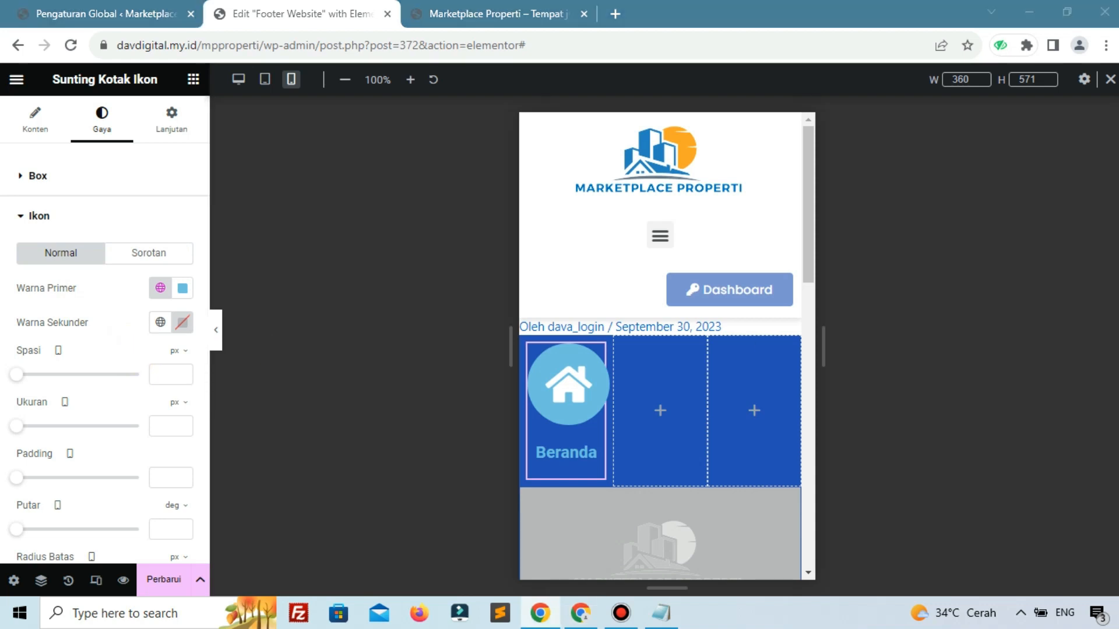
click(183, 288)
drag(194, 399, 12, 275)
click(7, 299)
click(181, 325)
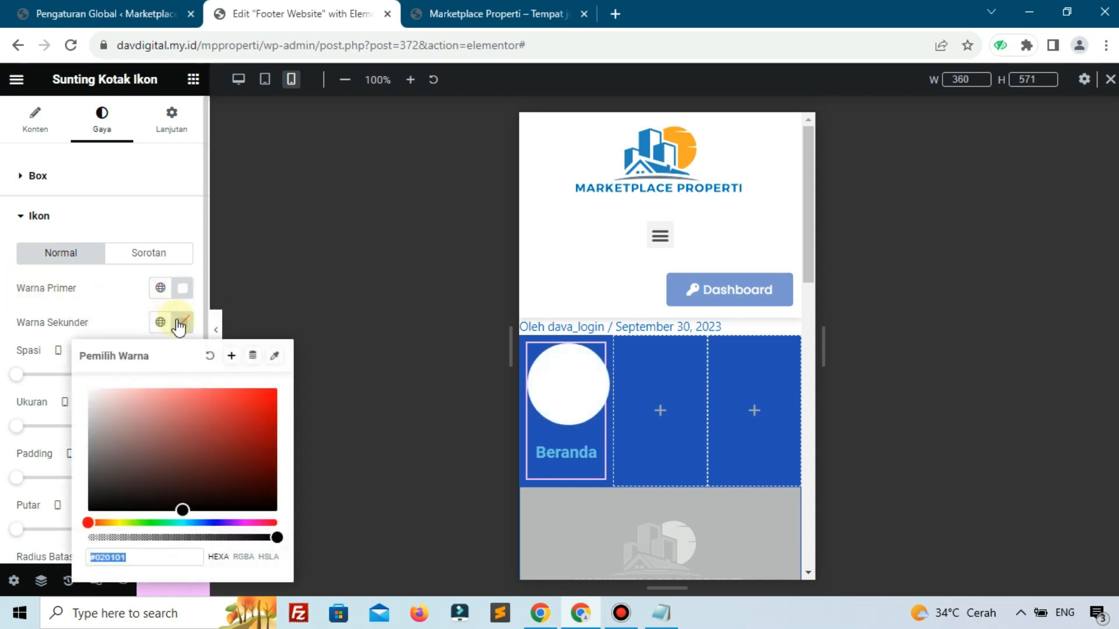
text(#2350BA)
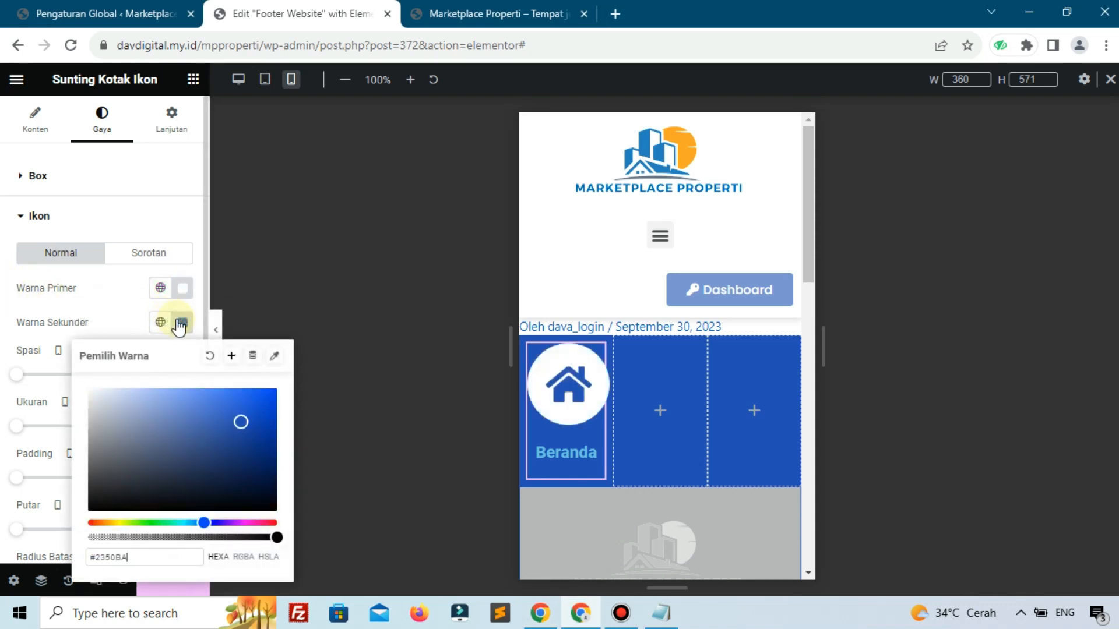
click(138, 300)
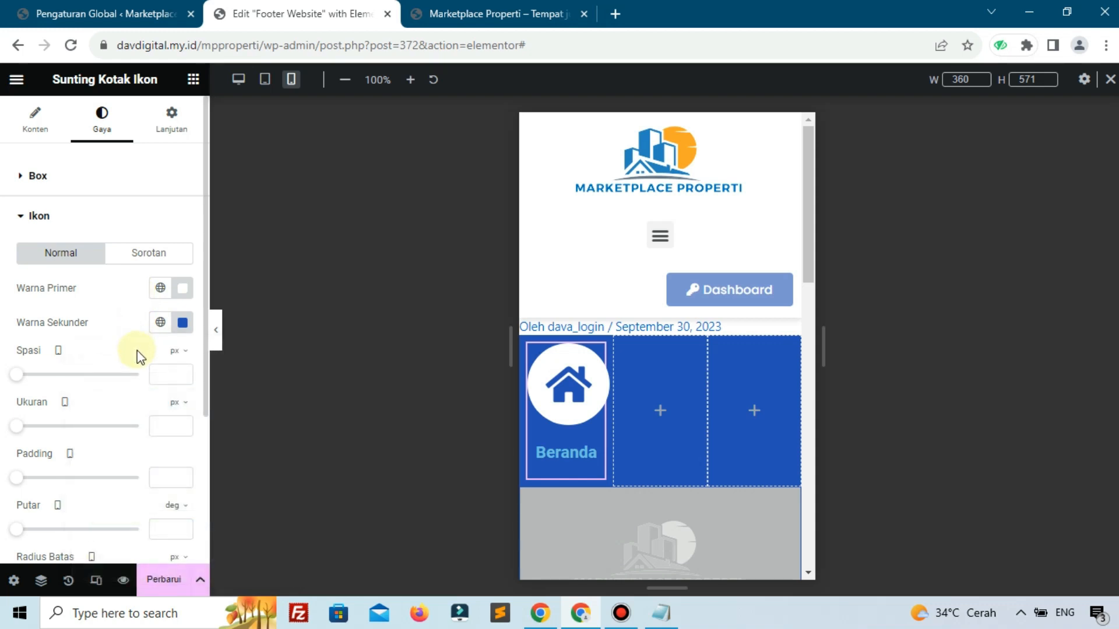
Set the Beranda icon's size to 19 px and its padding to 7.
click(163, 427)
text(10)
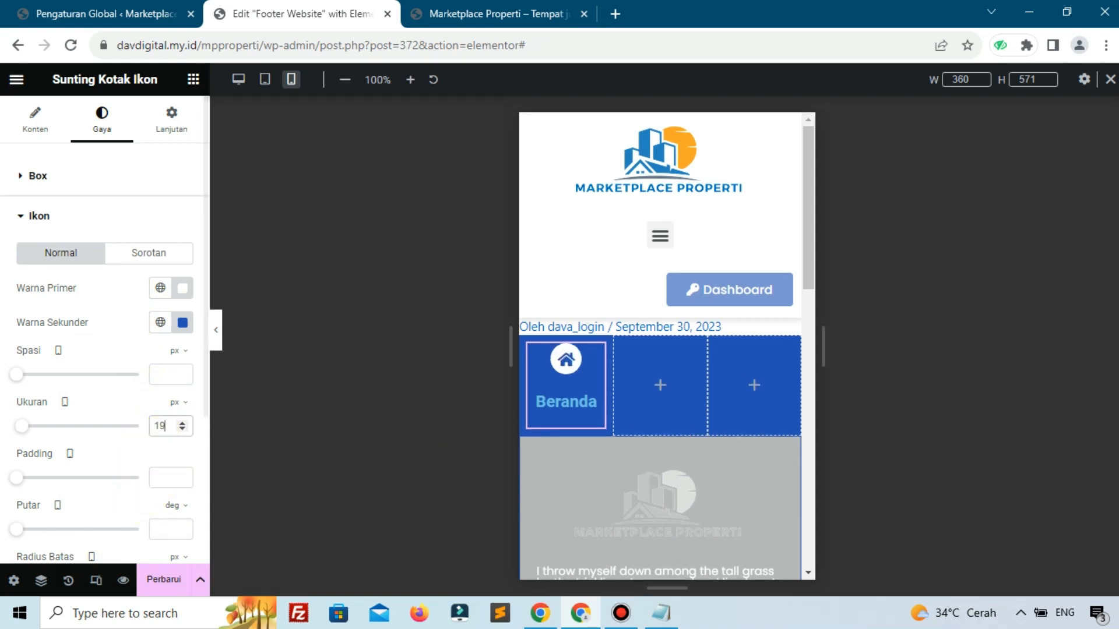
key(alt+Tab)
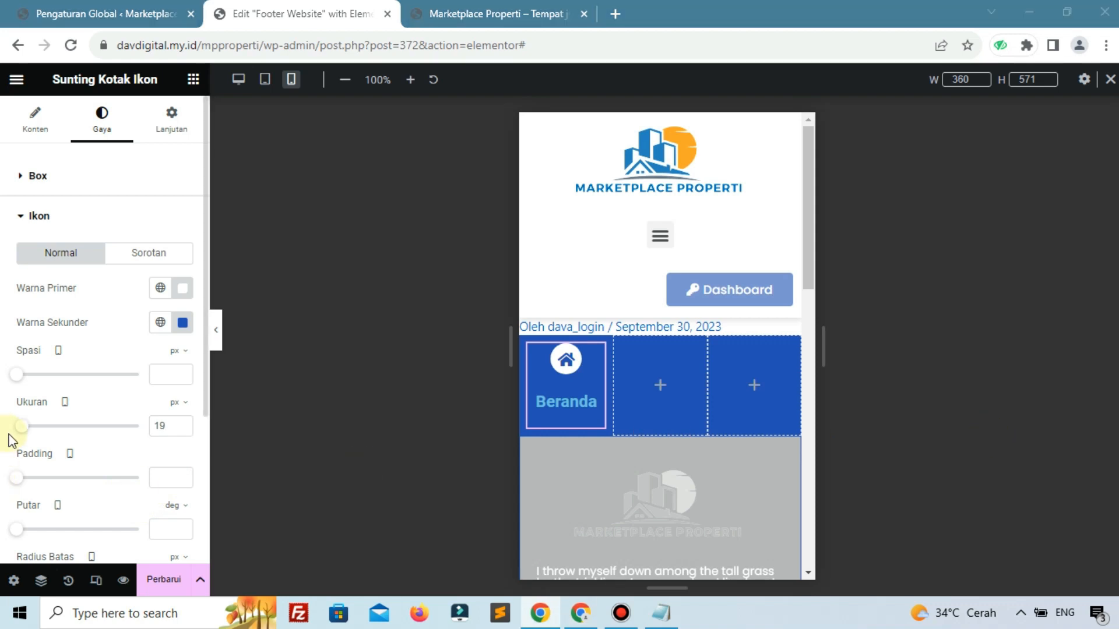
click(167, 479)
text(7)
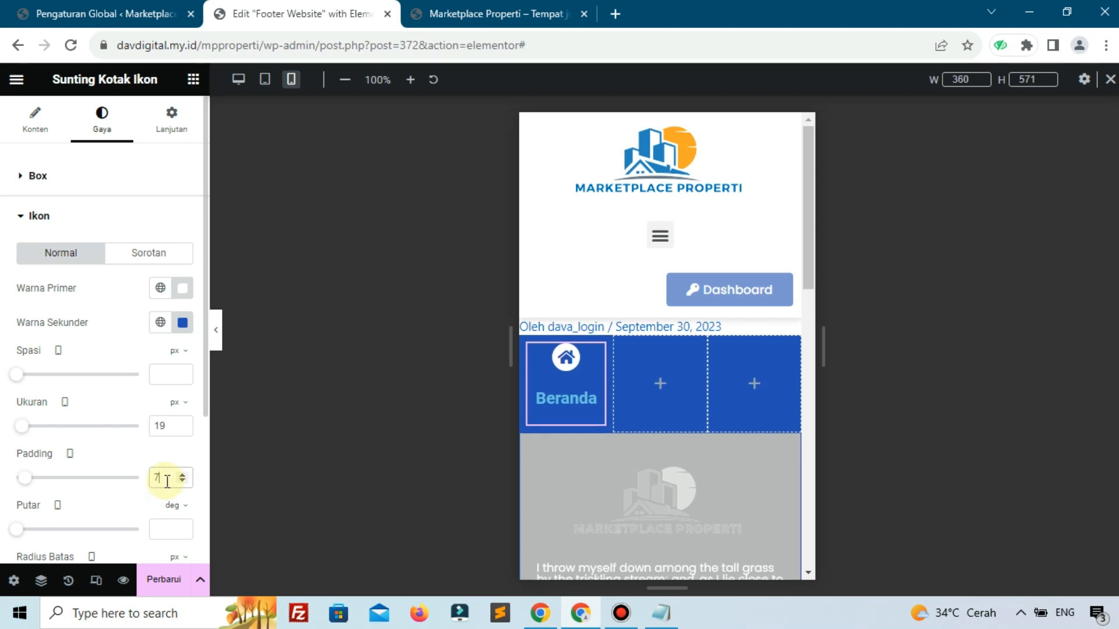
scroll(167, 484, down, 3)
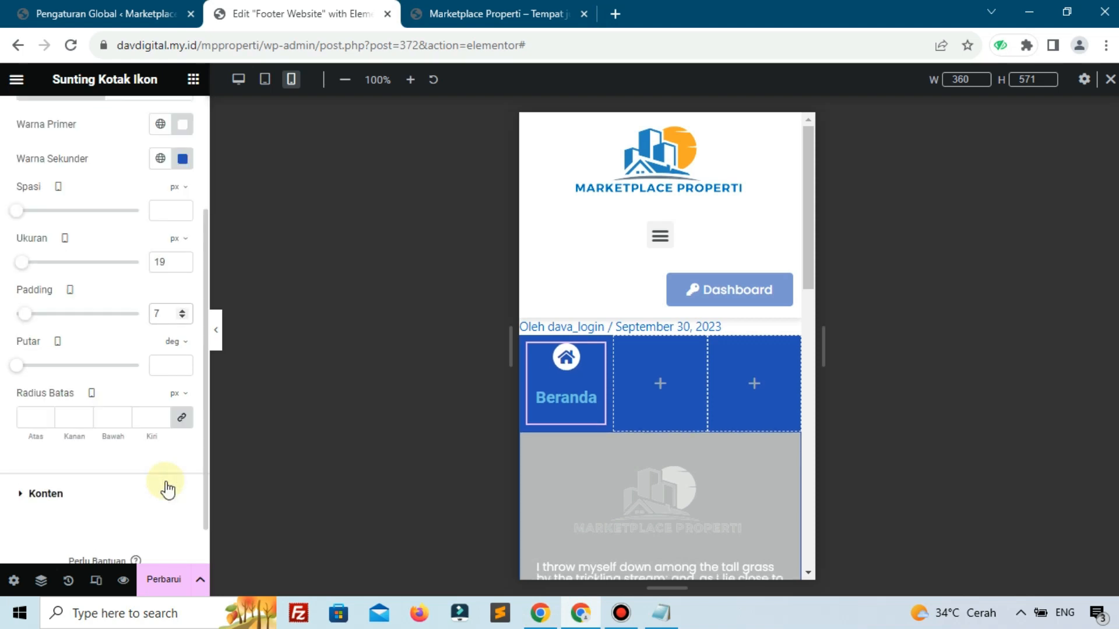
Set the Beranda icon's spacing to 0 and change the box's title colour to white.
mouse_move(17, 211)
mouse_down()
mouse_move(33, 216)
mouse_move(9, 213)
mouse_up()
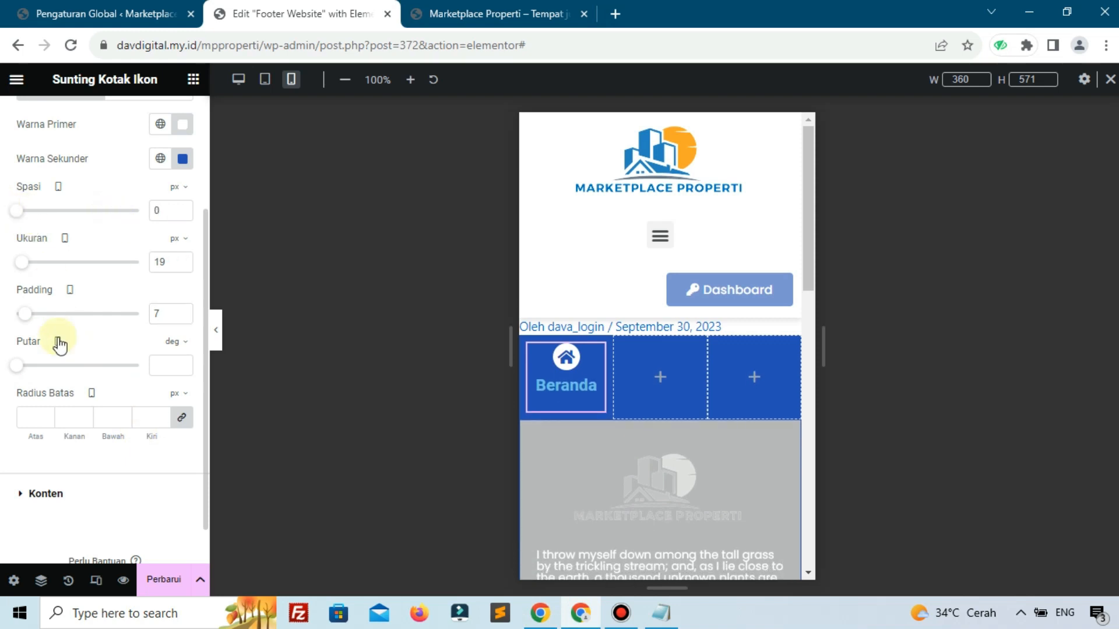
click(49, 499)
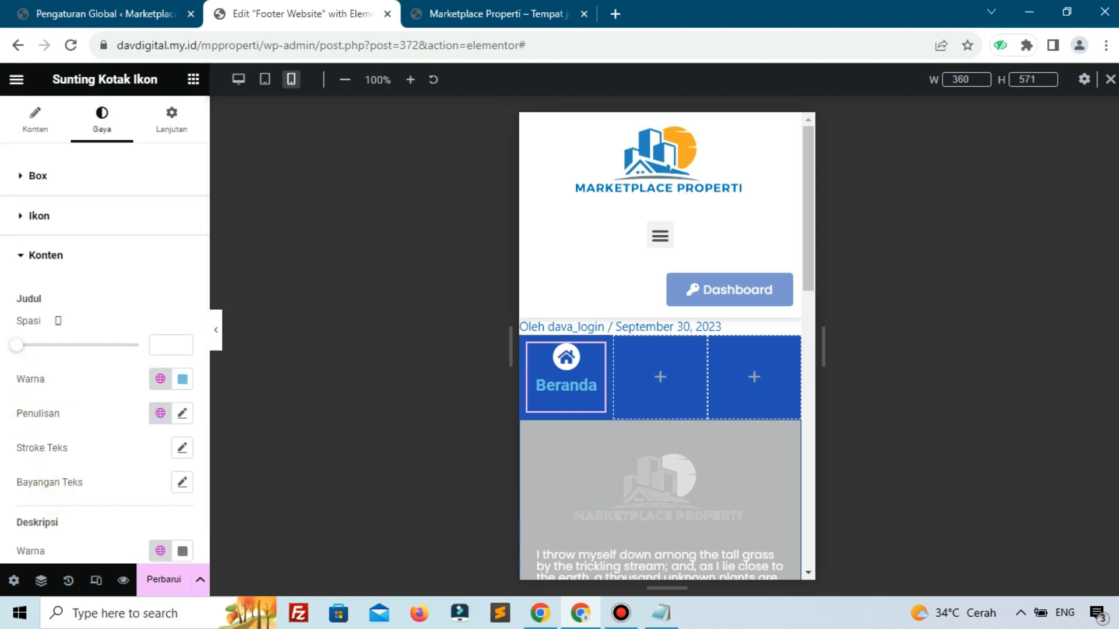
key(alt+Tab)
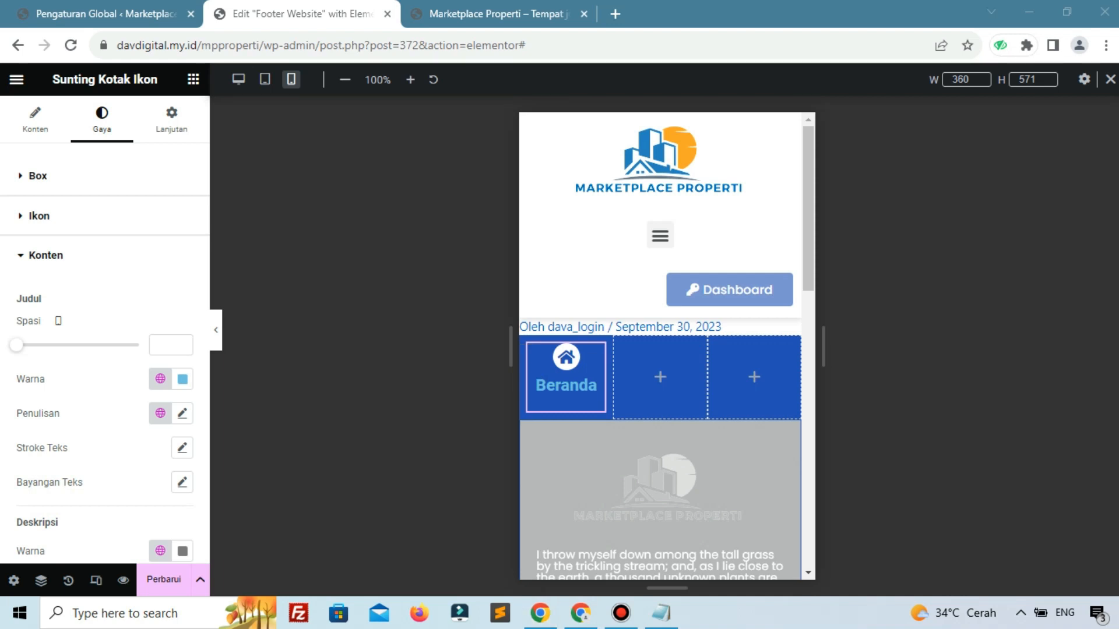
click(182, 379)
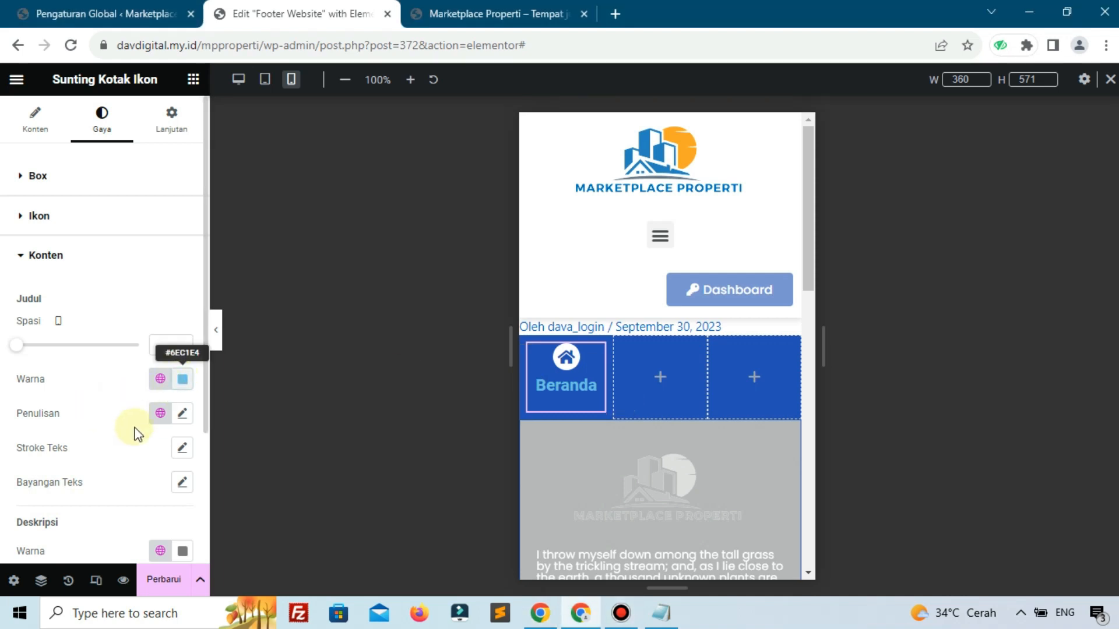
drag(167, 199, 87, 168)
click(139, 396)
Set the Beranda title's typography to the Poppins font family at a size of 14 px.
click(182, 413)
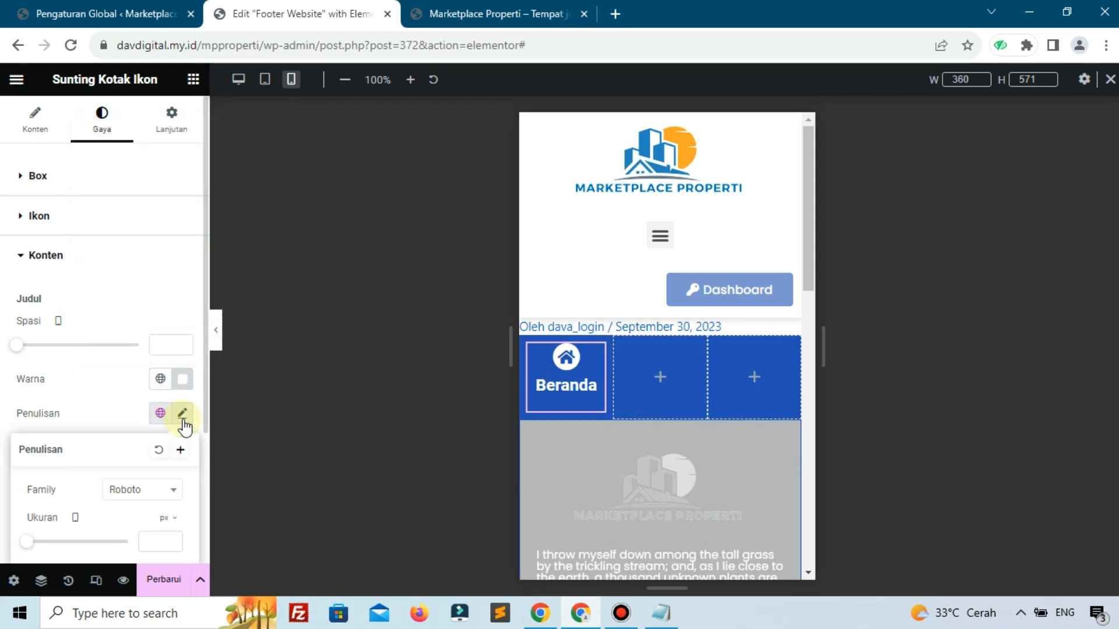
click(145, 495)
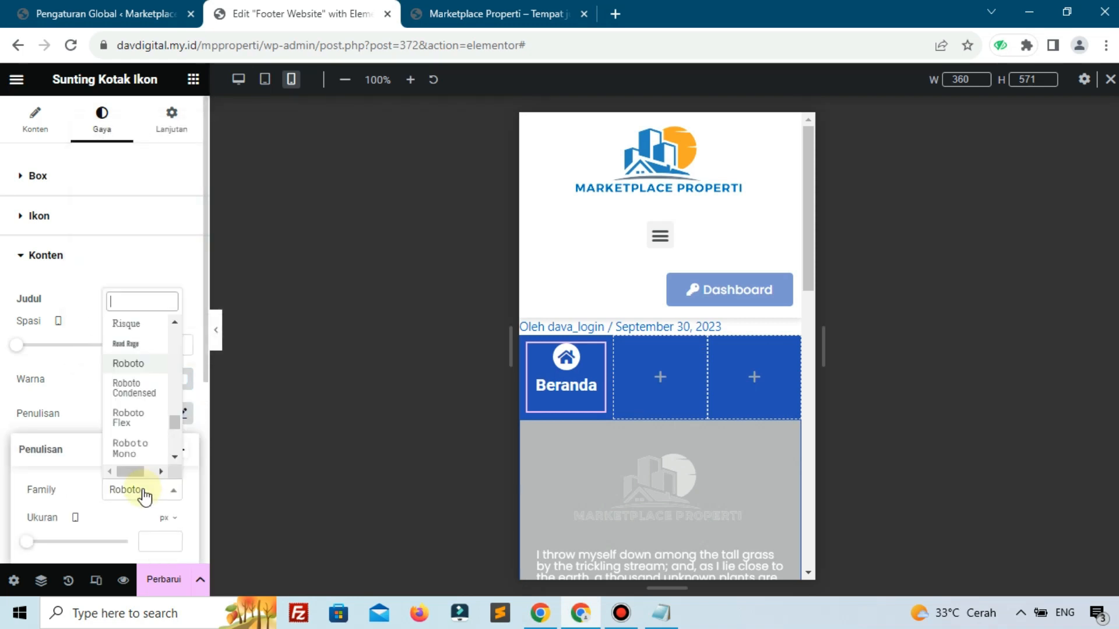
text(pop)
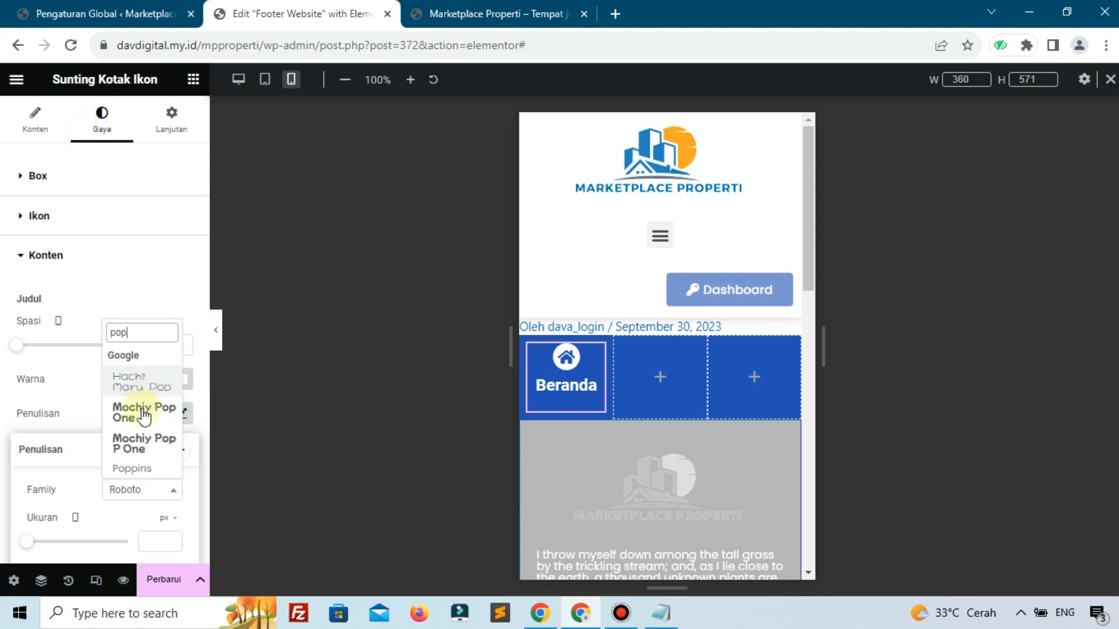
click(133, 469)
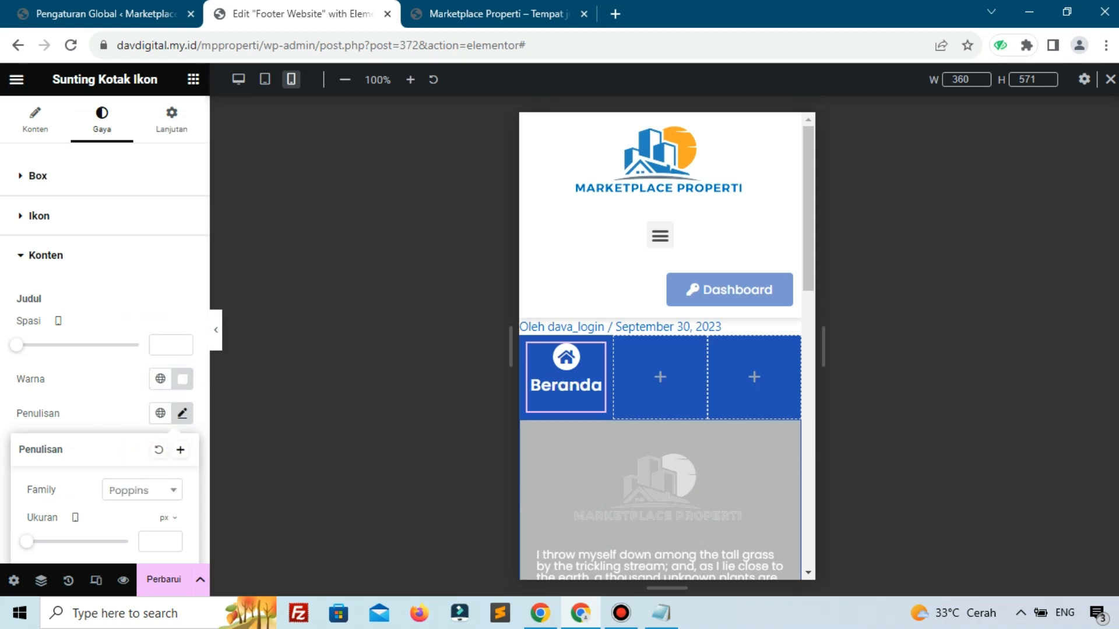
key(alt+Tab)
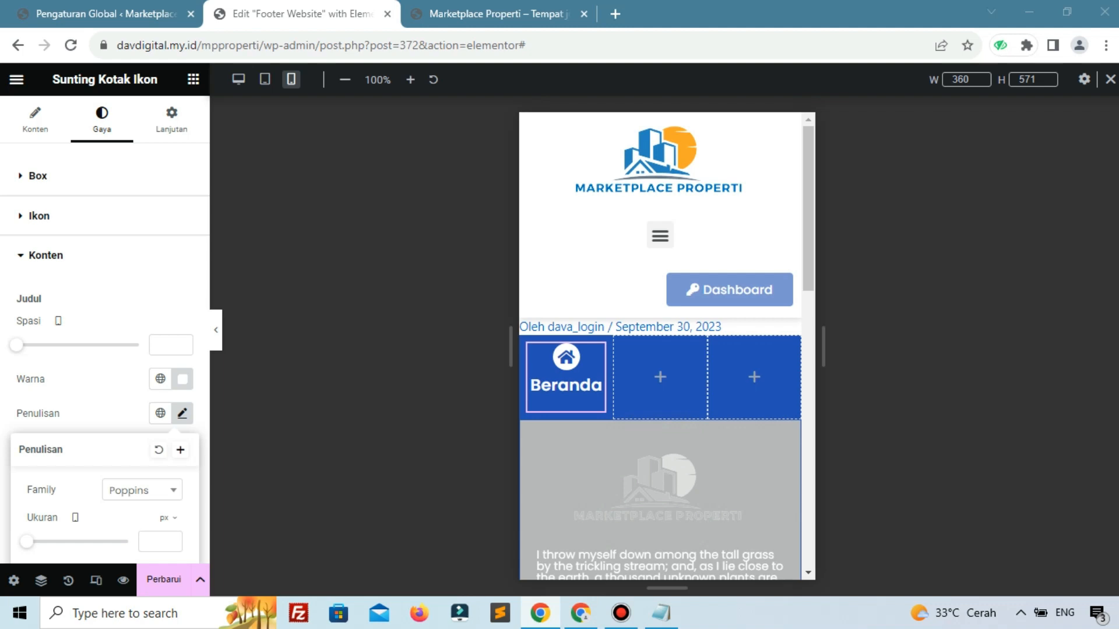
click(164, 540)
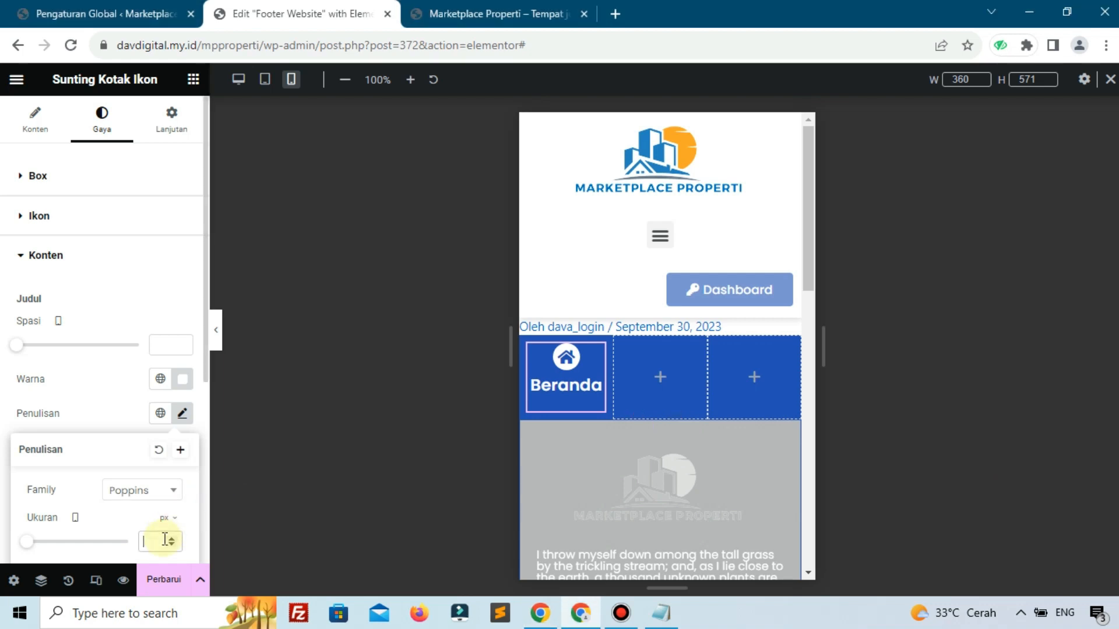
text(14)
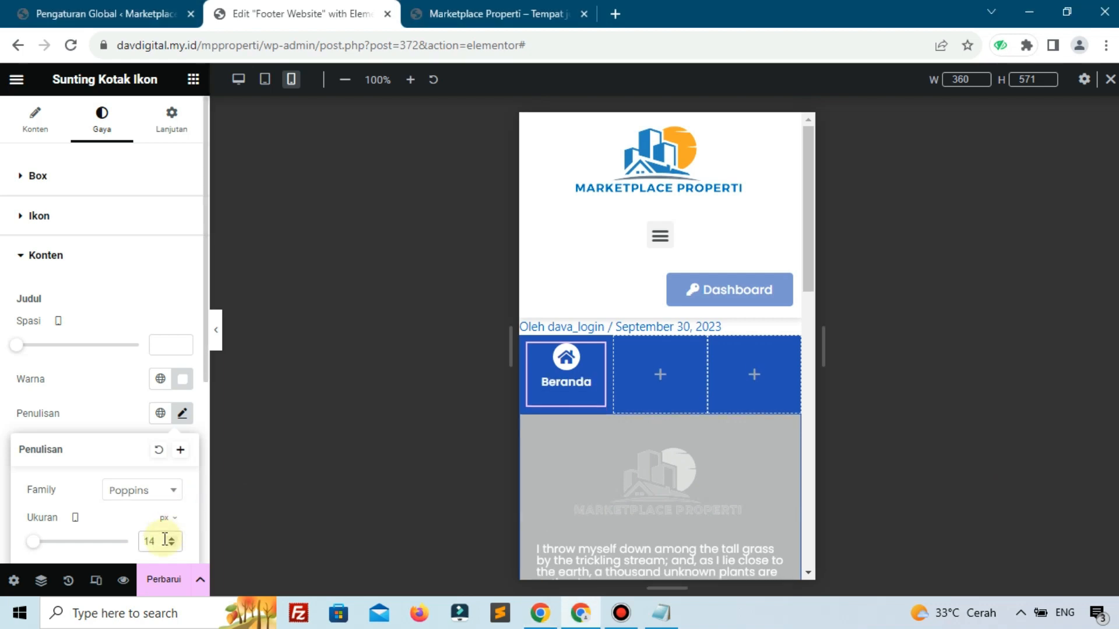
Choose weight 600 (Semi Bold) for the Beranda title and update the footer template.
scroll(146, 460, down, 3)
click(145, 414)
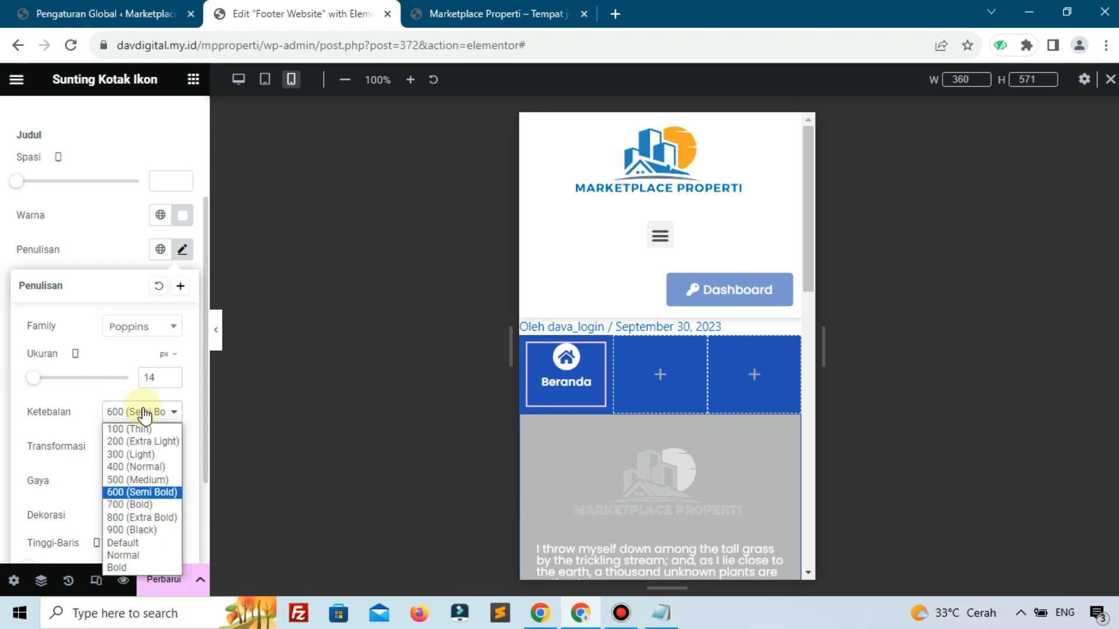
click(142, 492)
scroll(155, 492, down, 2)
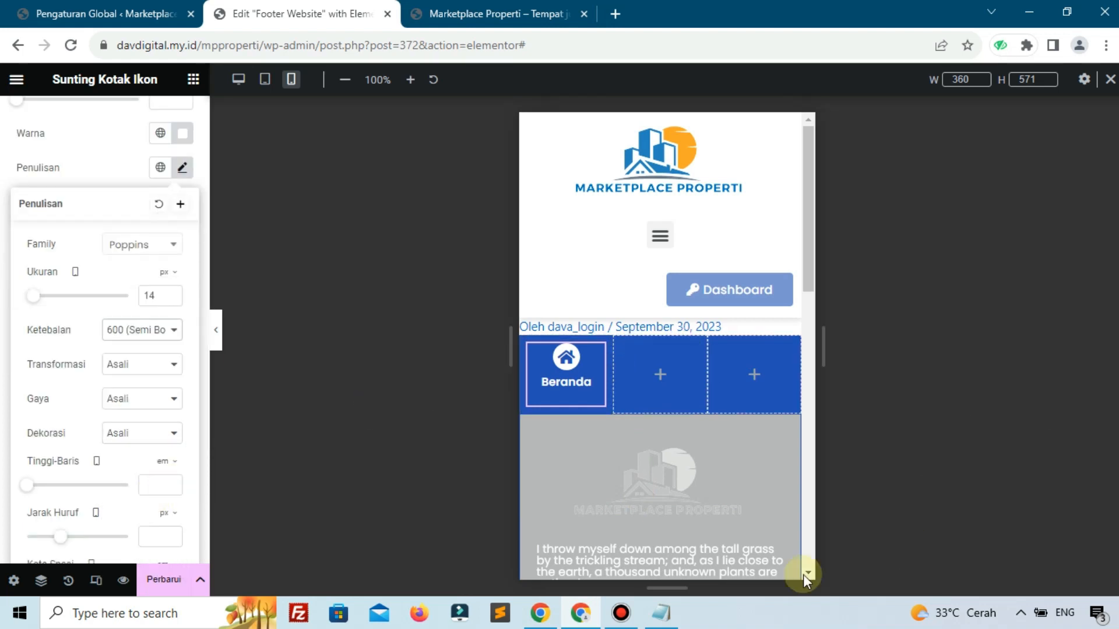
click(622, 615)
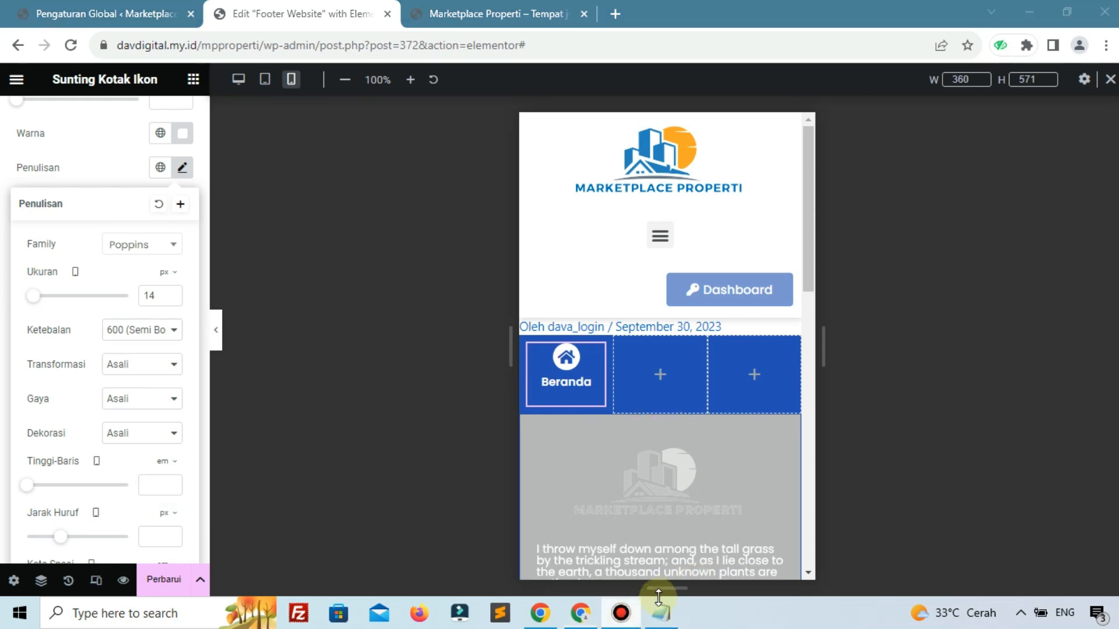
click(170, 579)
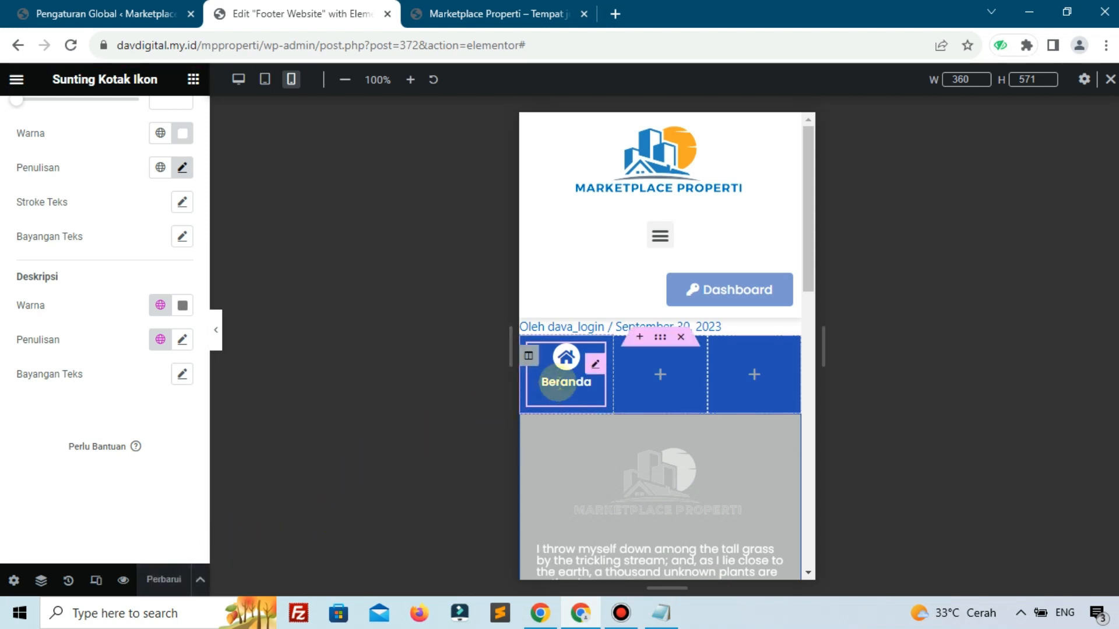
scroll(3, 337, up, 4)
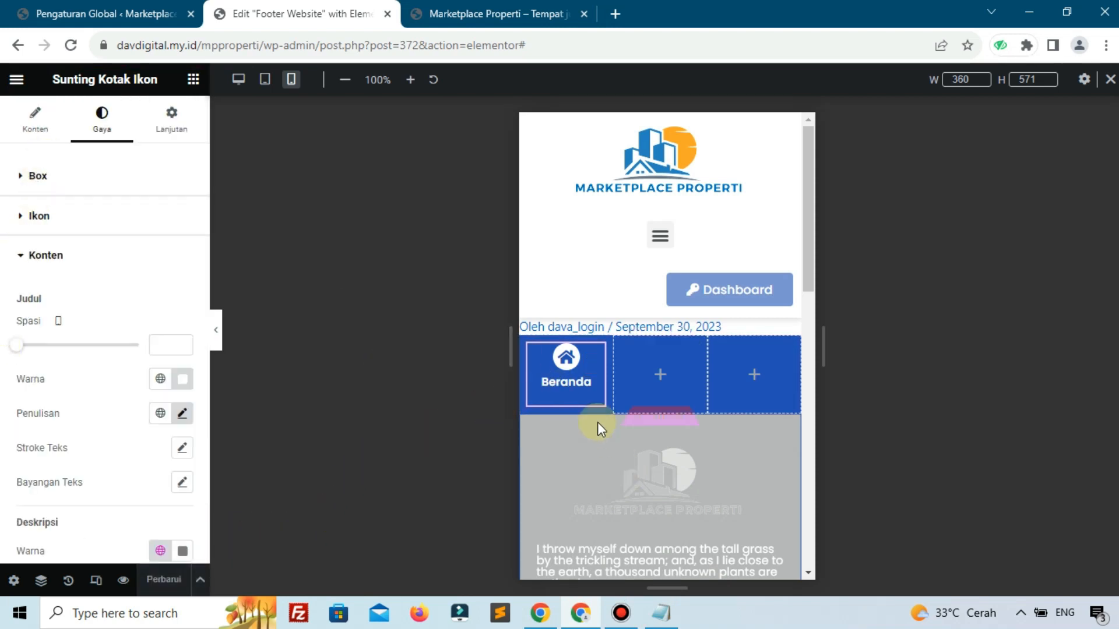
click(24, 139)
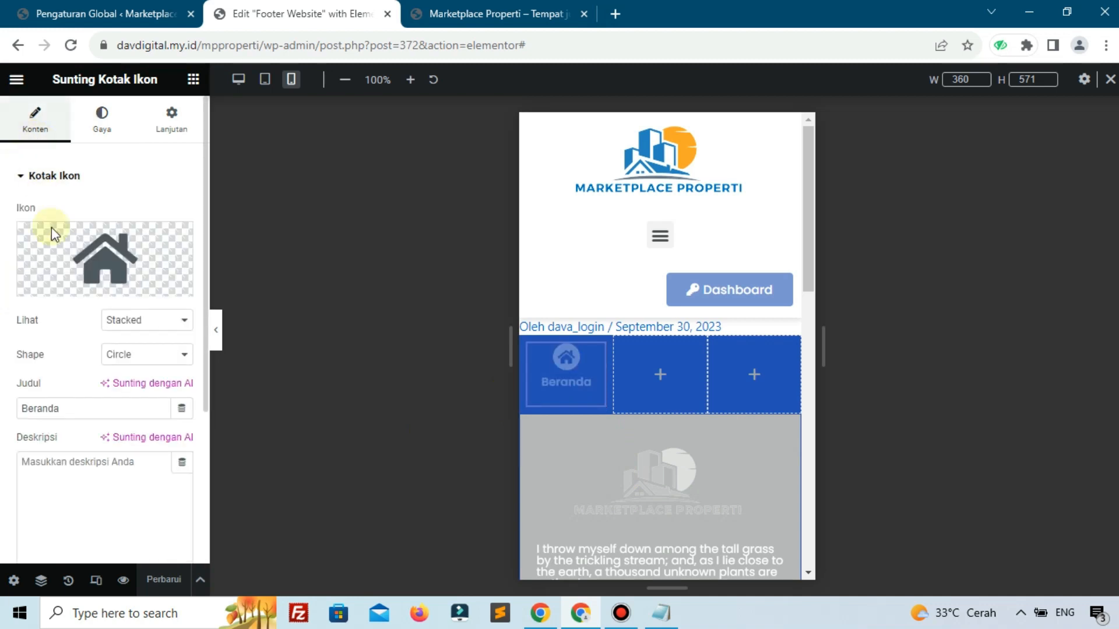
scroll(79, 469, down, 4)
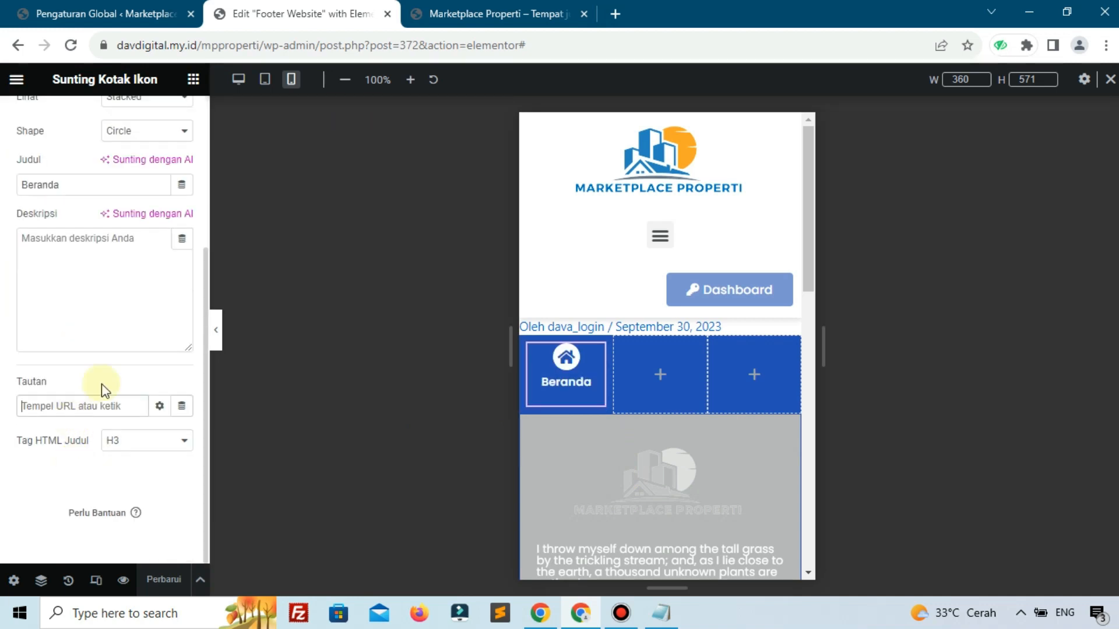
click(456, 24)
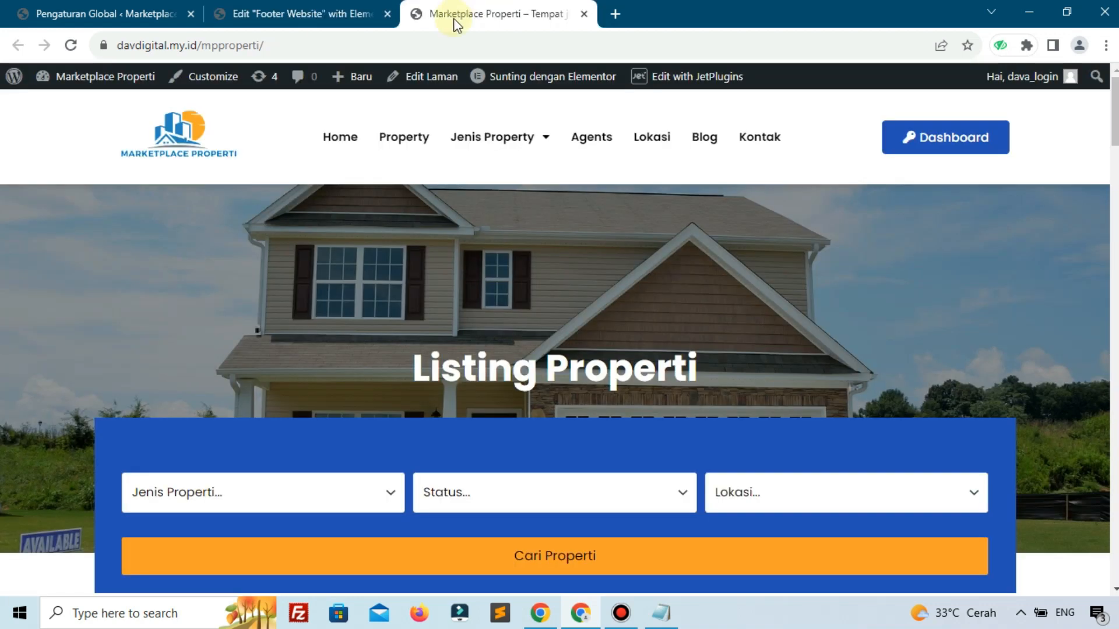
right_click(340, 136)
click(381, 244)
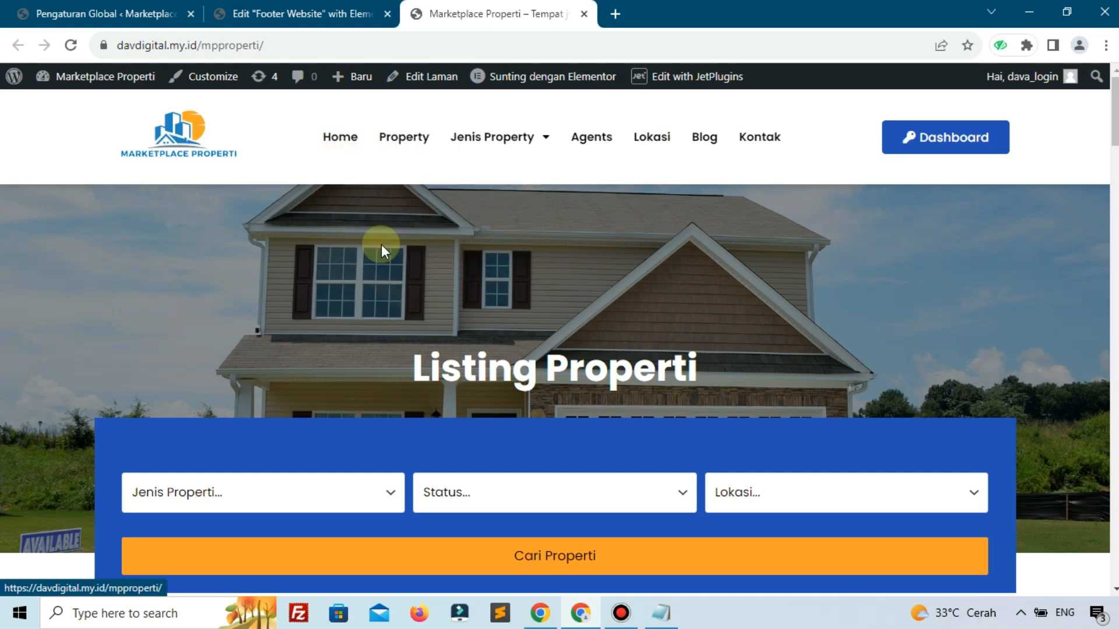
click(292, 12)
click(101, 402)
text(https://davdigital.my.id/mpproperti/)
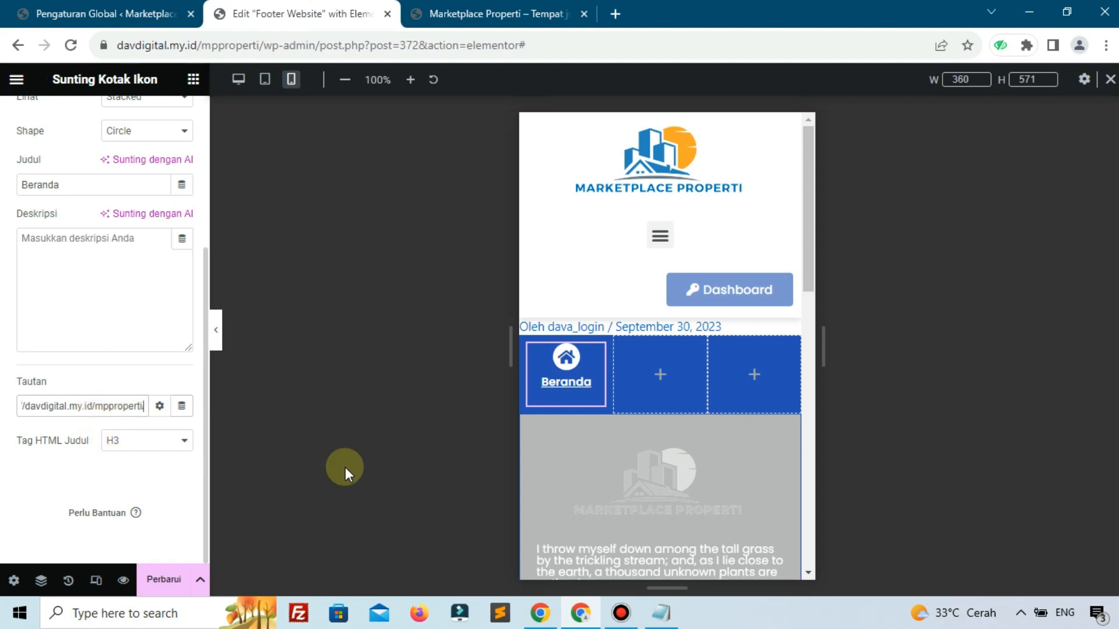
Remove the Beranda title's underline by setting its text decoration to Tak Satupun.
scroll(110, 245, up, 4)
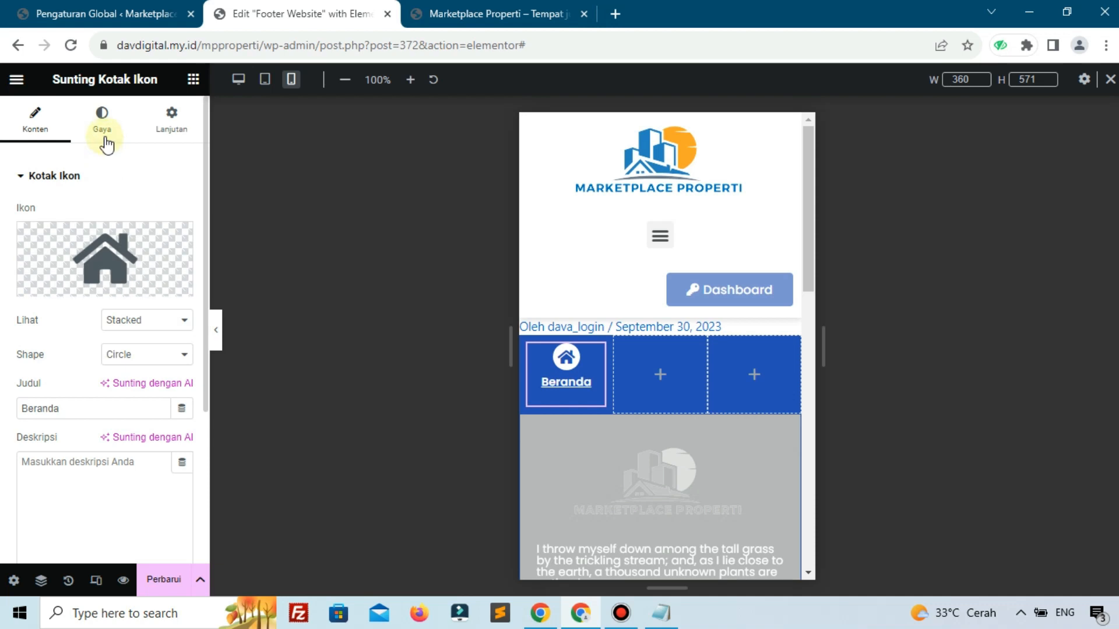
click(103, 125)
click(100, 354)
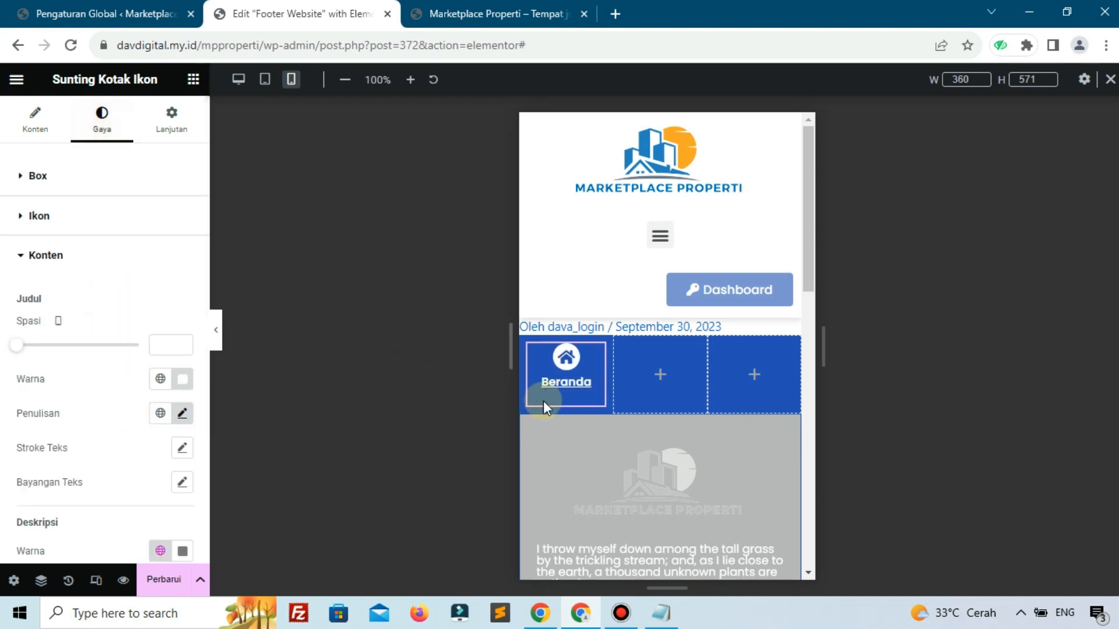
mouse_move(561, 393)
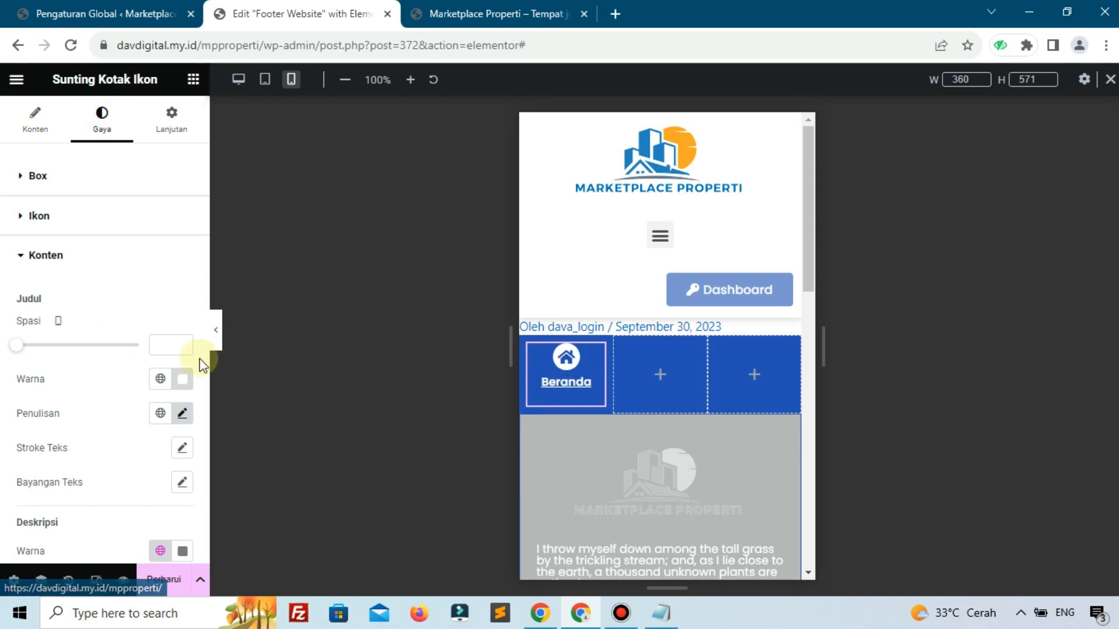
scroll(175, 352, down, 3)
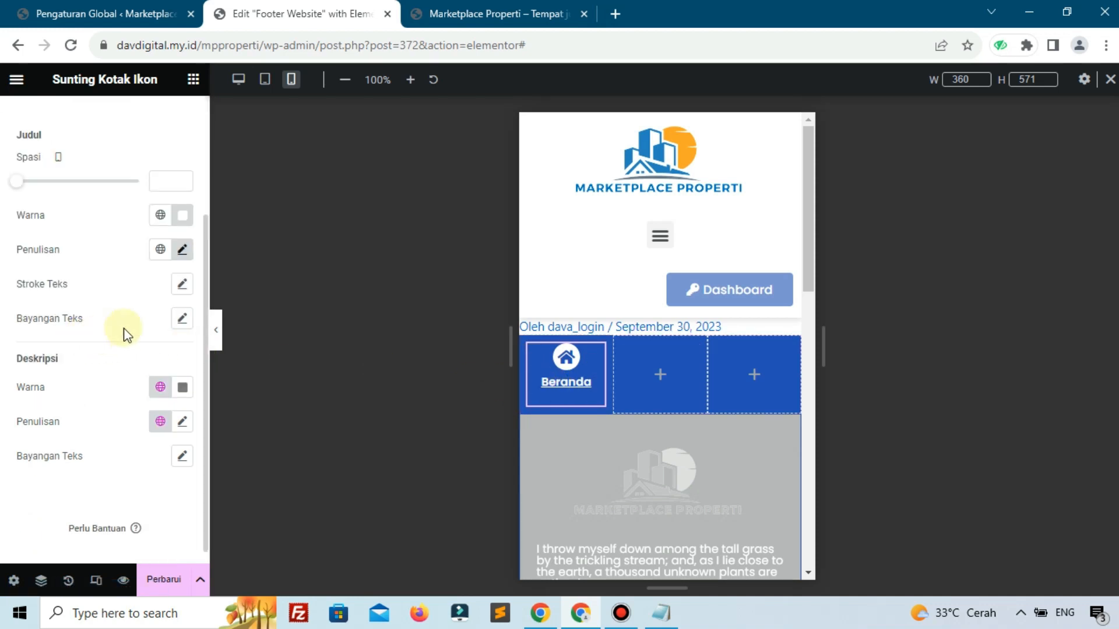
click(182, 249)
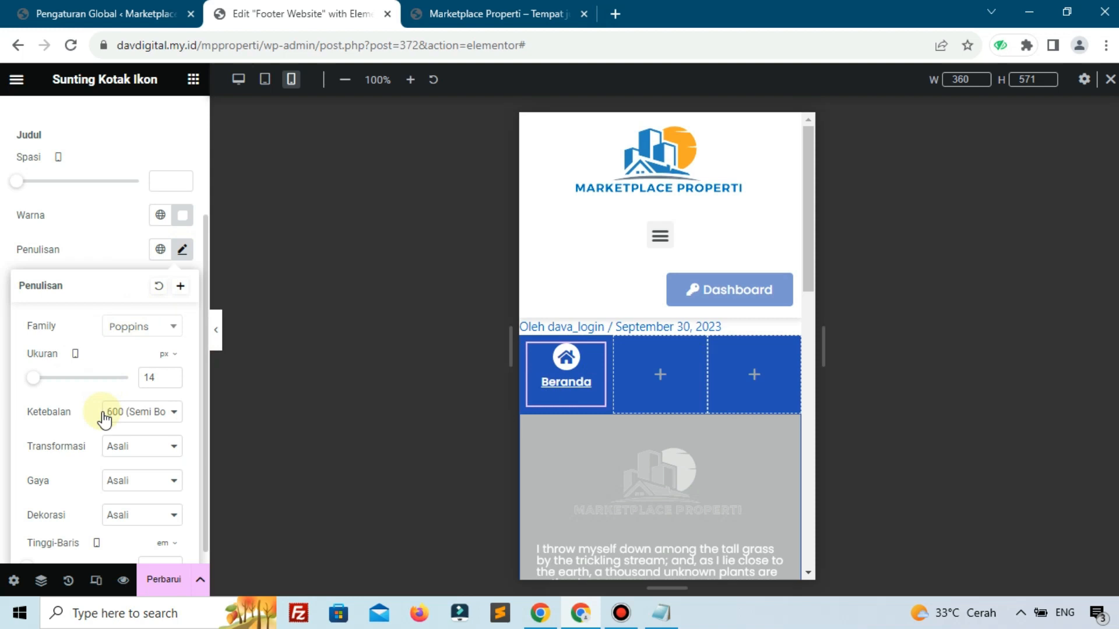
click(138, 515)
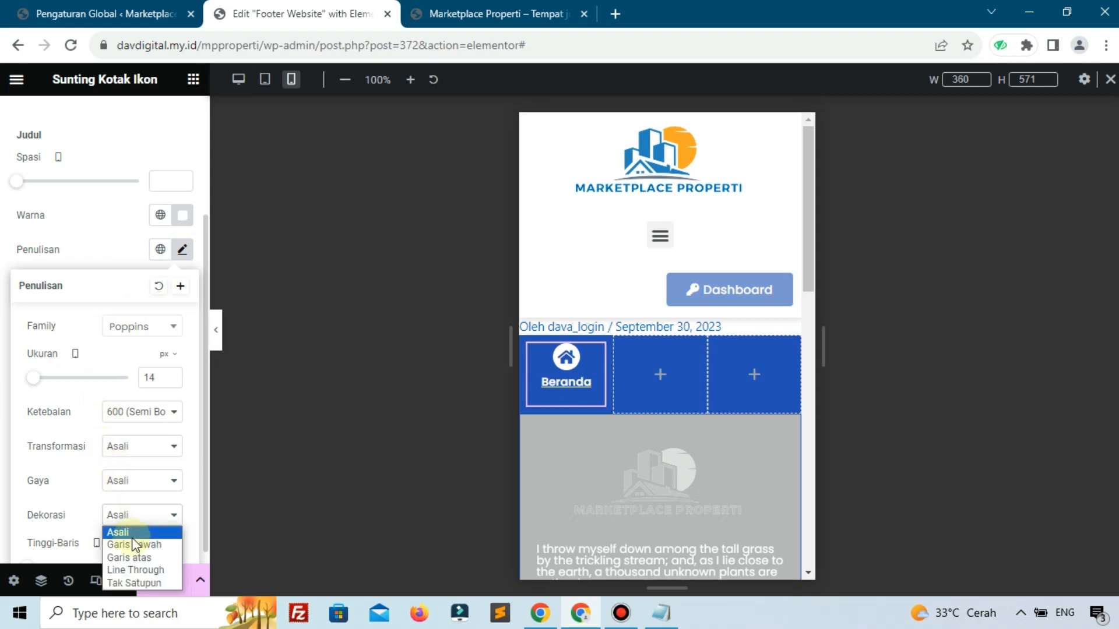
click(133, 583)
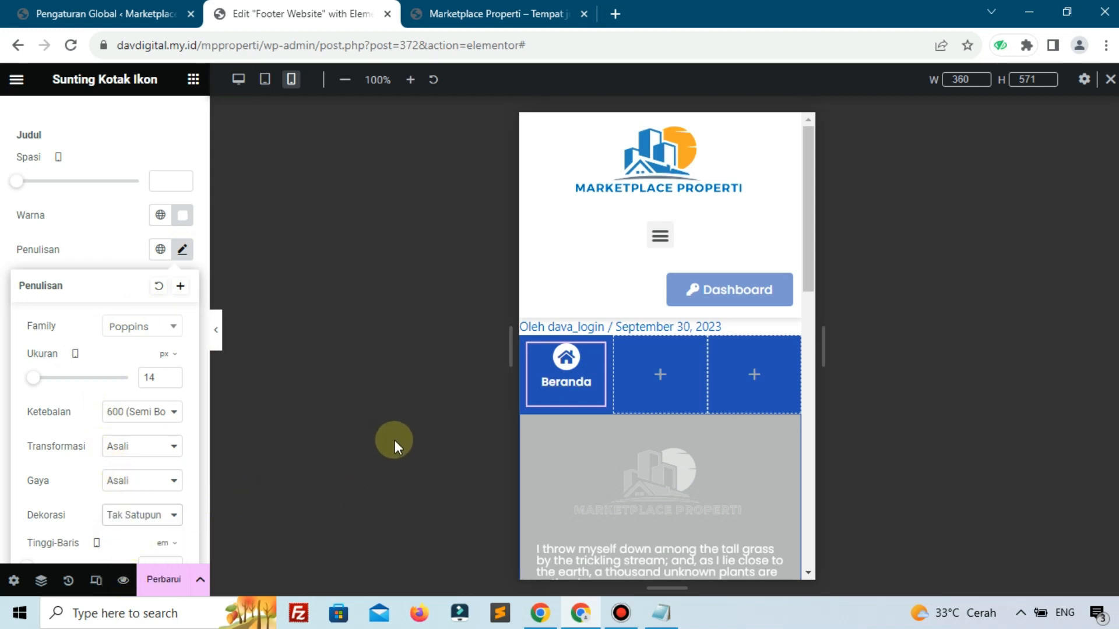
Set the Beranda title's font weight to 400 (Normal).
scroll(88, 233, up, 3)
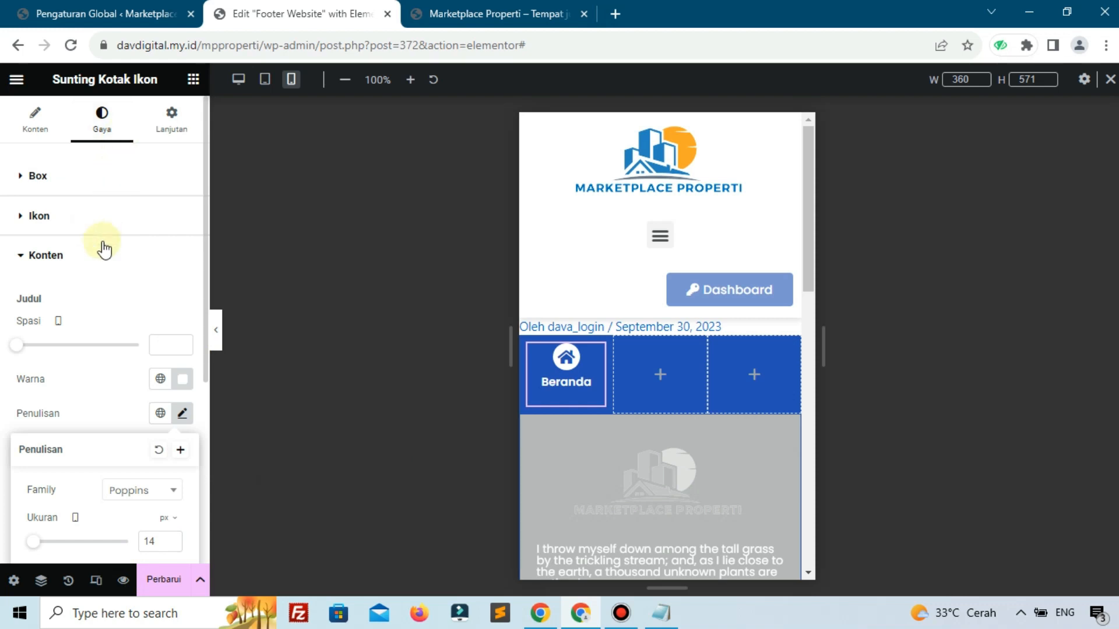
scroll(99, 292, down, 5)
click(66, 134)
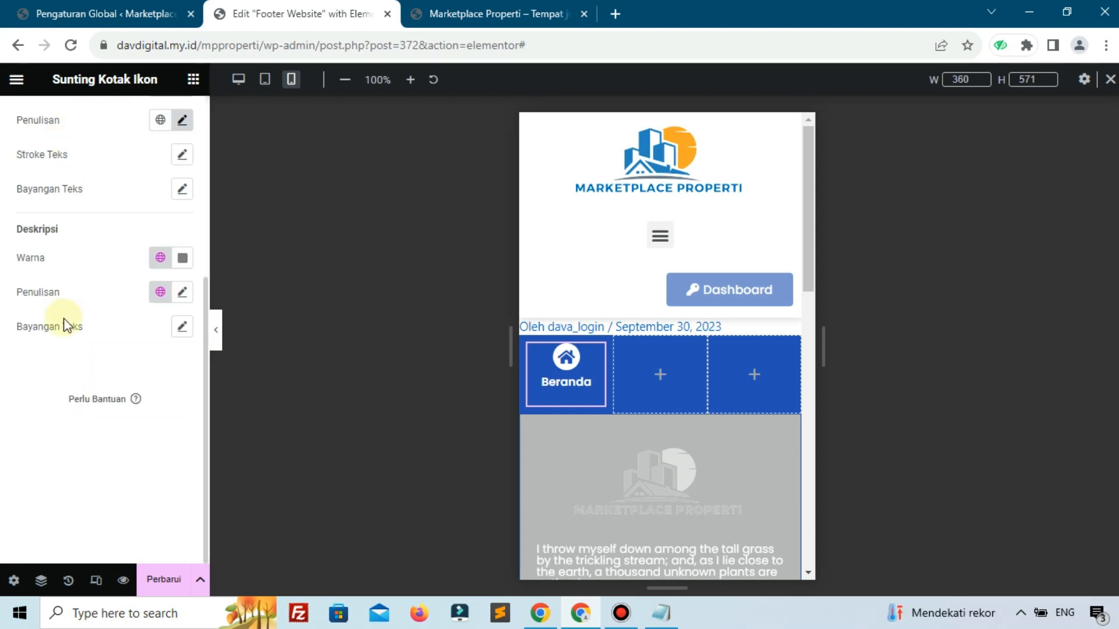
scroll(134, 251, up, 5)
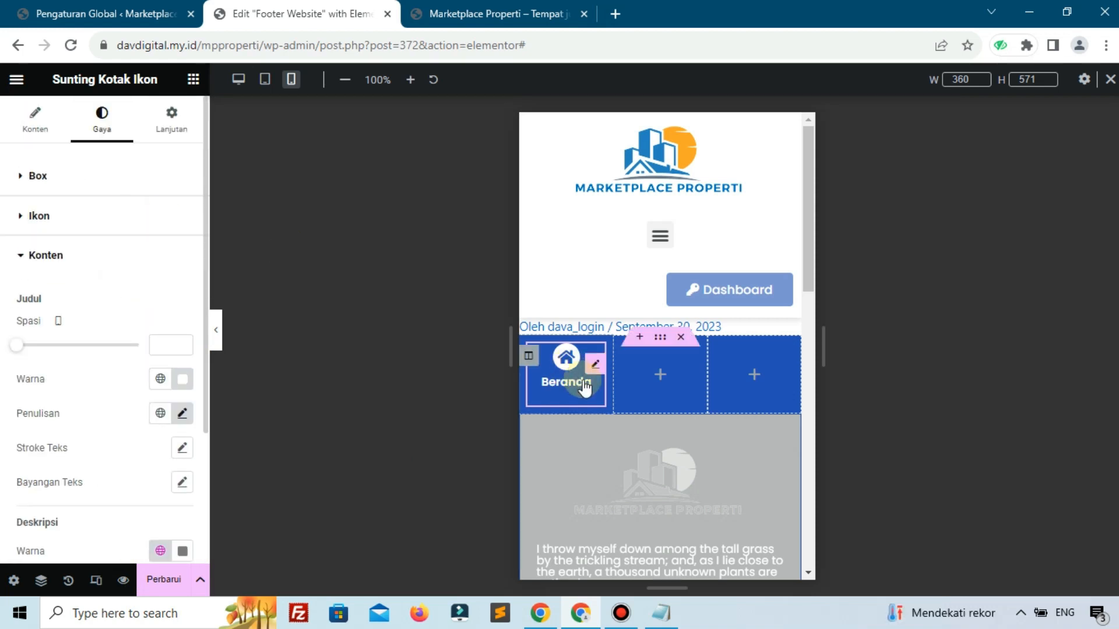
scroll(110, 297, down, 3)
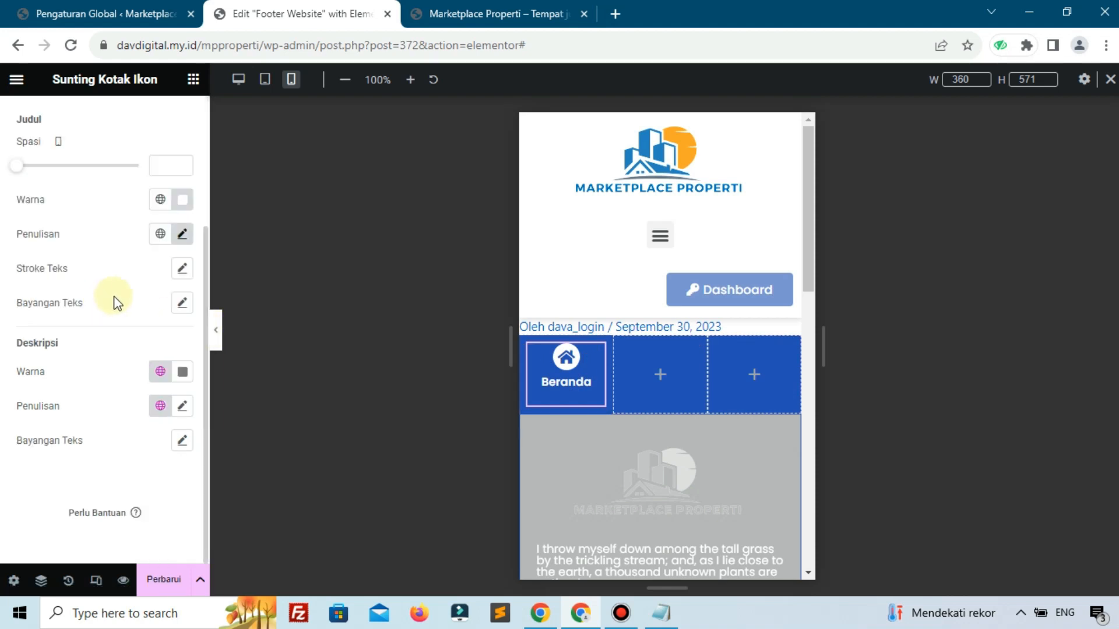
scroll(116, 303, up, 3)
click(182, 398)
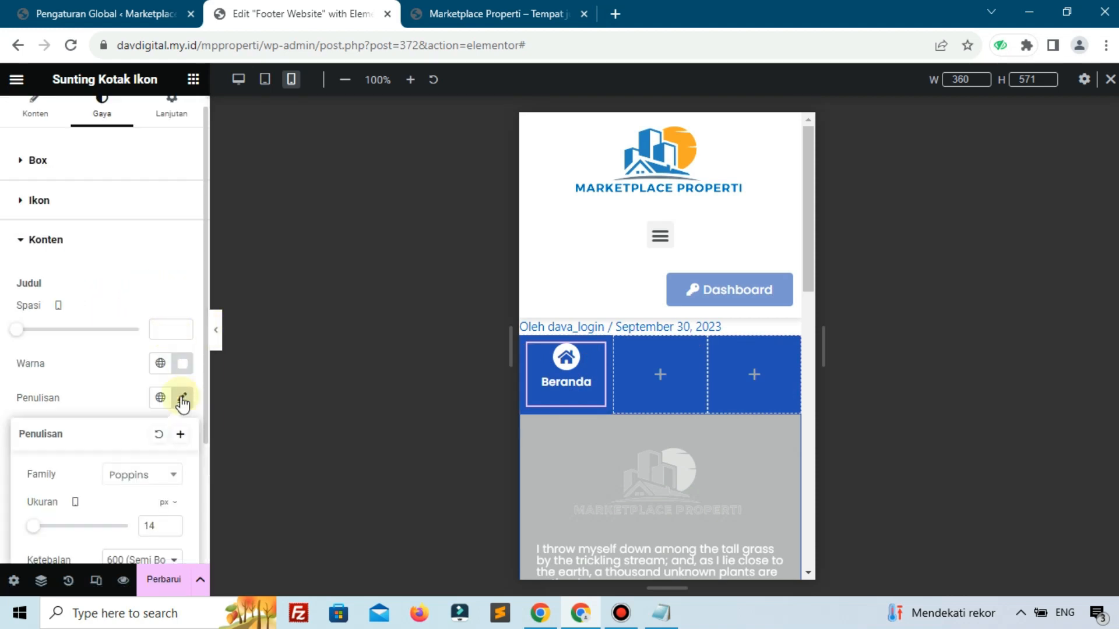
scroll(174, 408, down, 1)
click(158, 477)
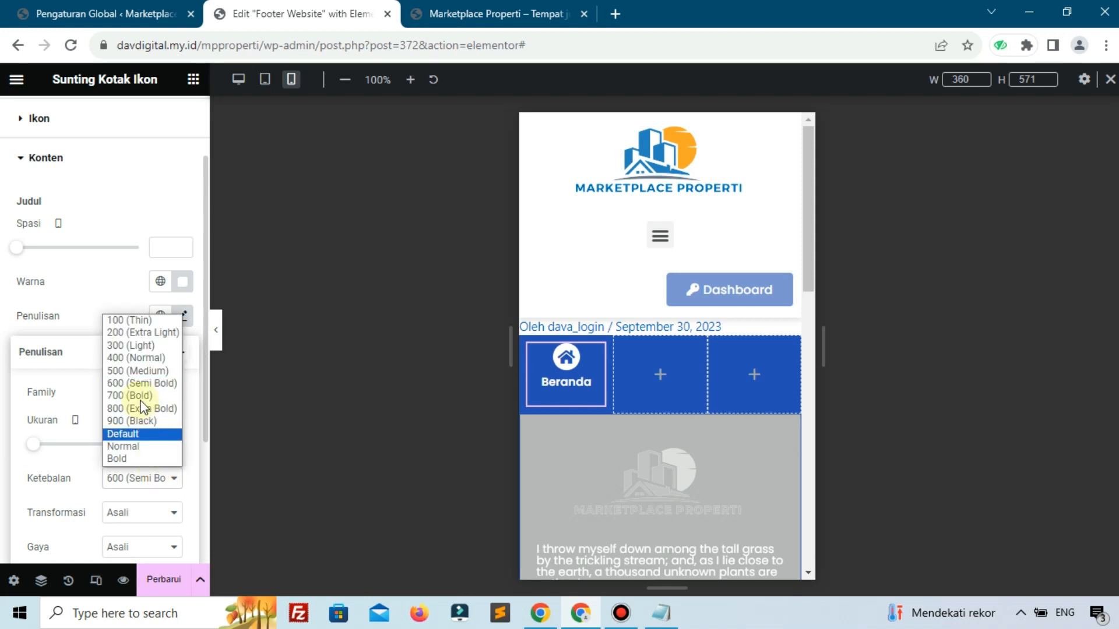
click(126, 358)
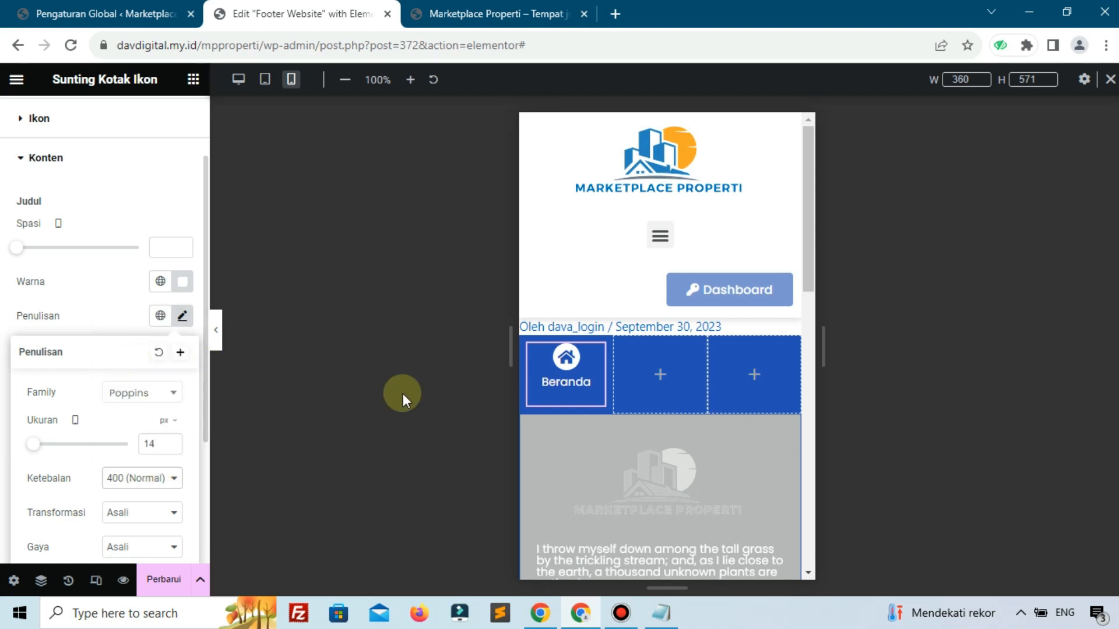
Copy the Beranda icon box and paste it into the empty middle column.
click(107, 297)
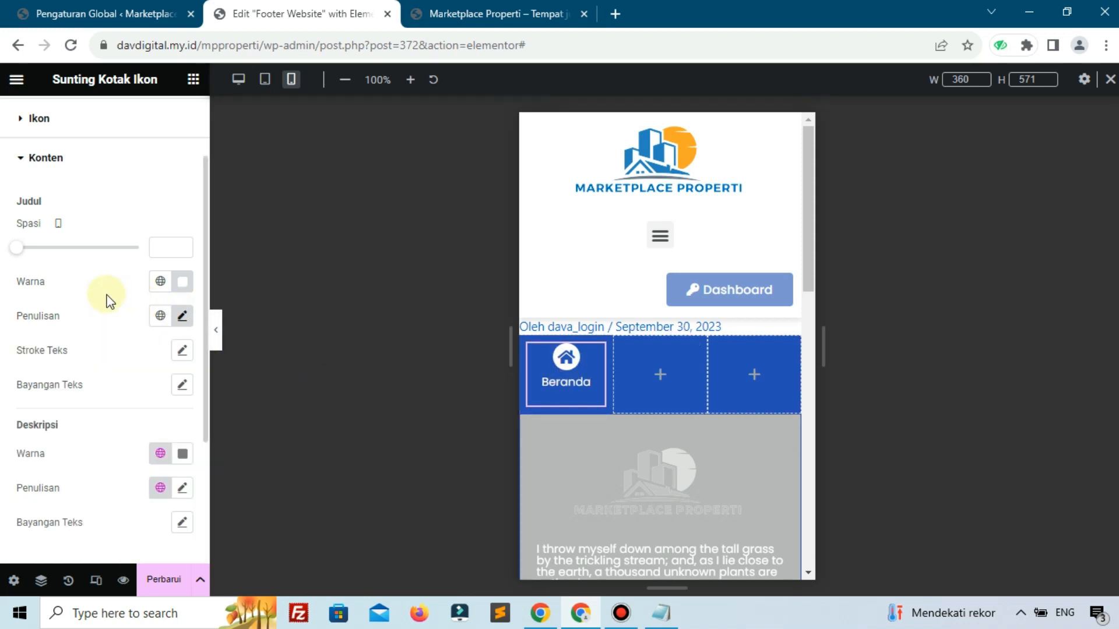
right_click(577, 364)
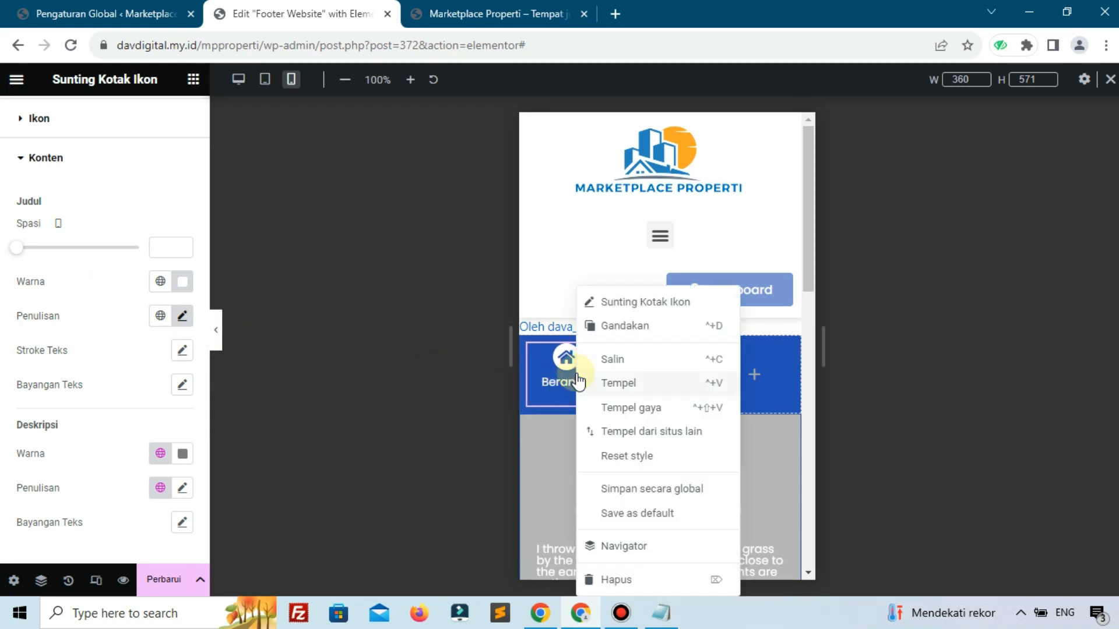
click(603, 361)
right_click(641, 376)
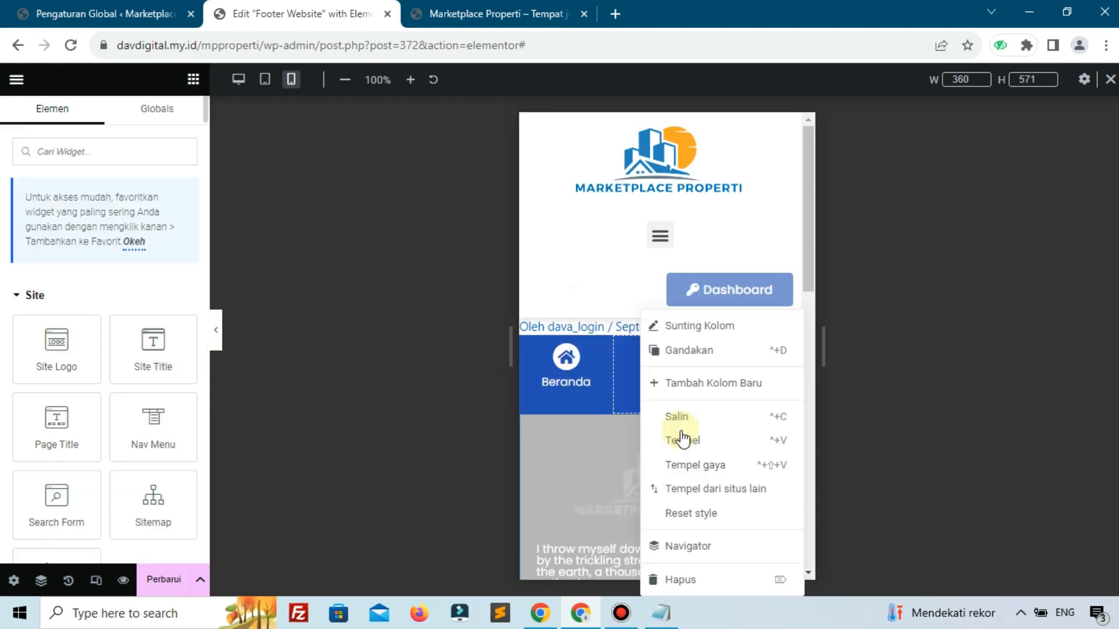
click(682, 441)
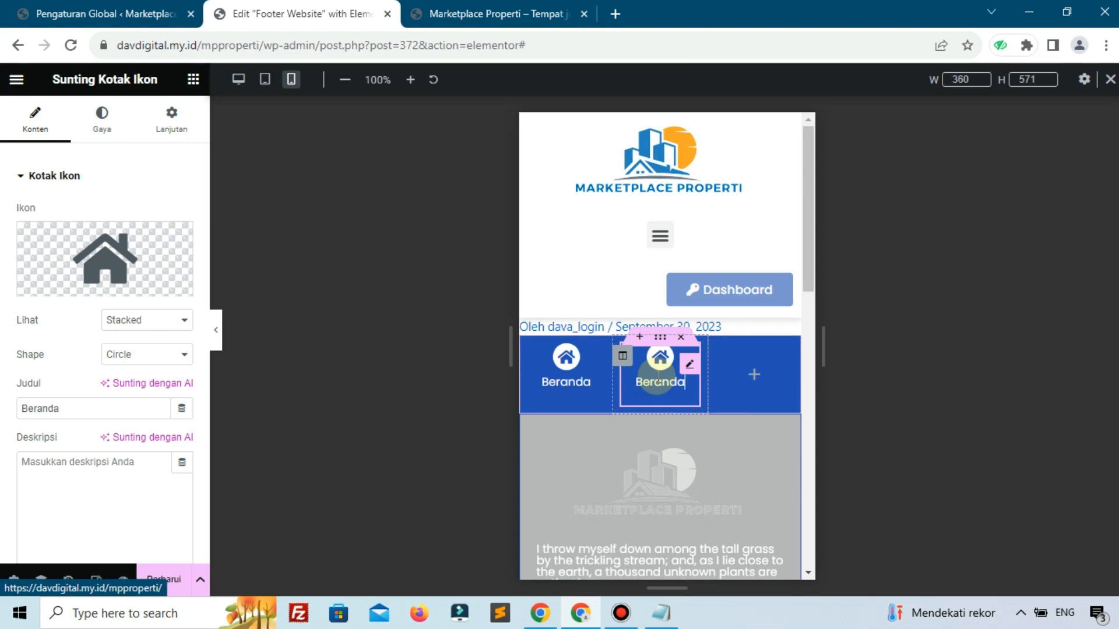
Replace the middle box's icon with List ul from the icon library.
click(114, 257)
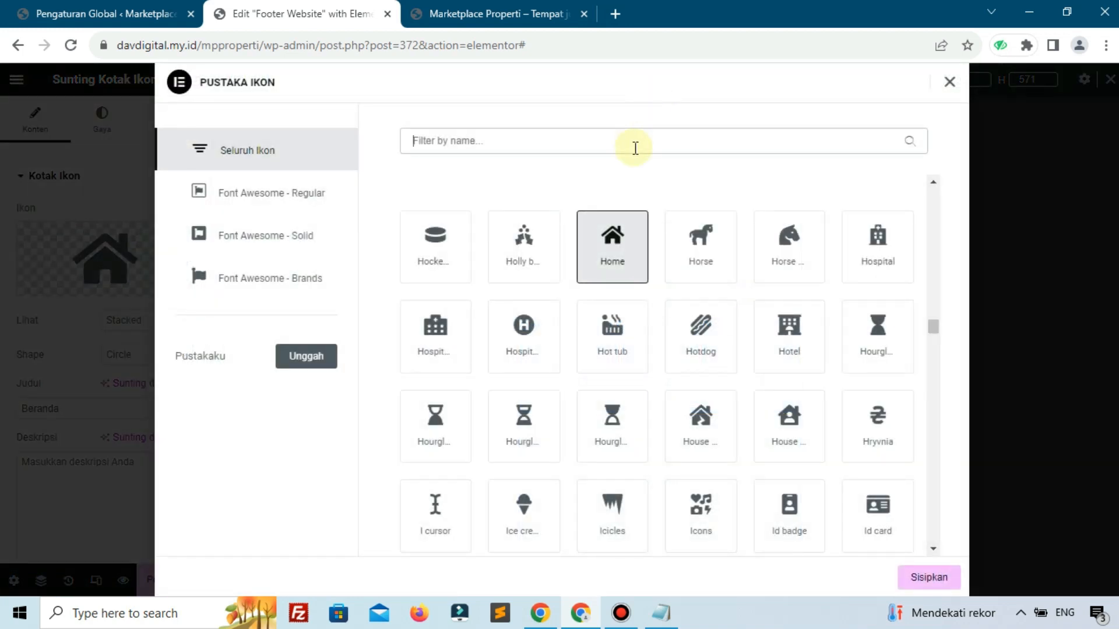
text(ser)
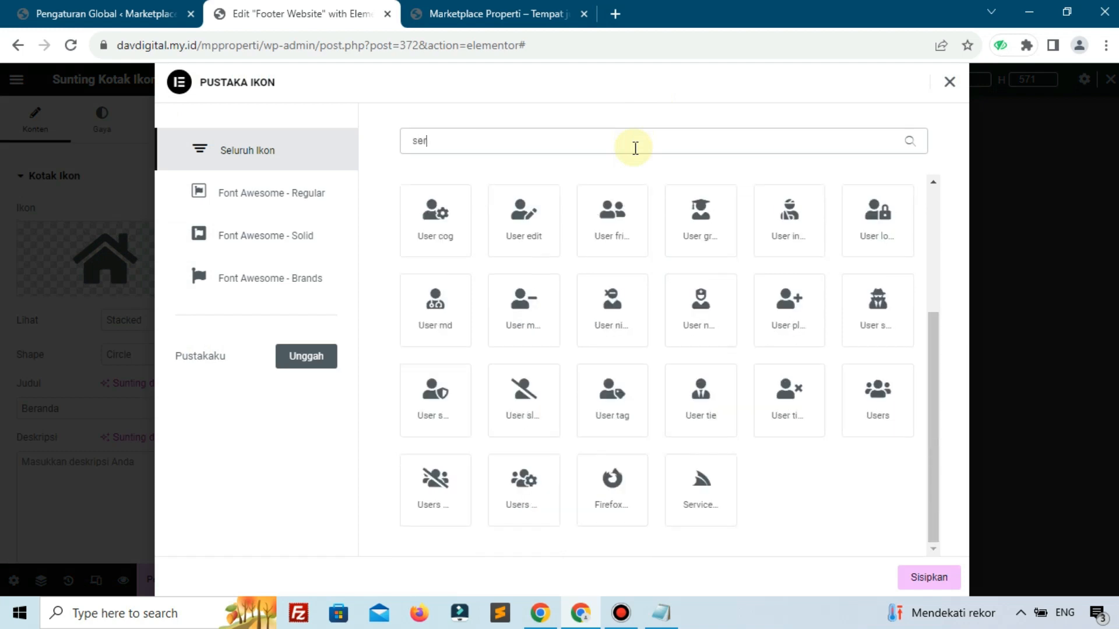
text(ver)
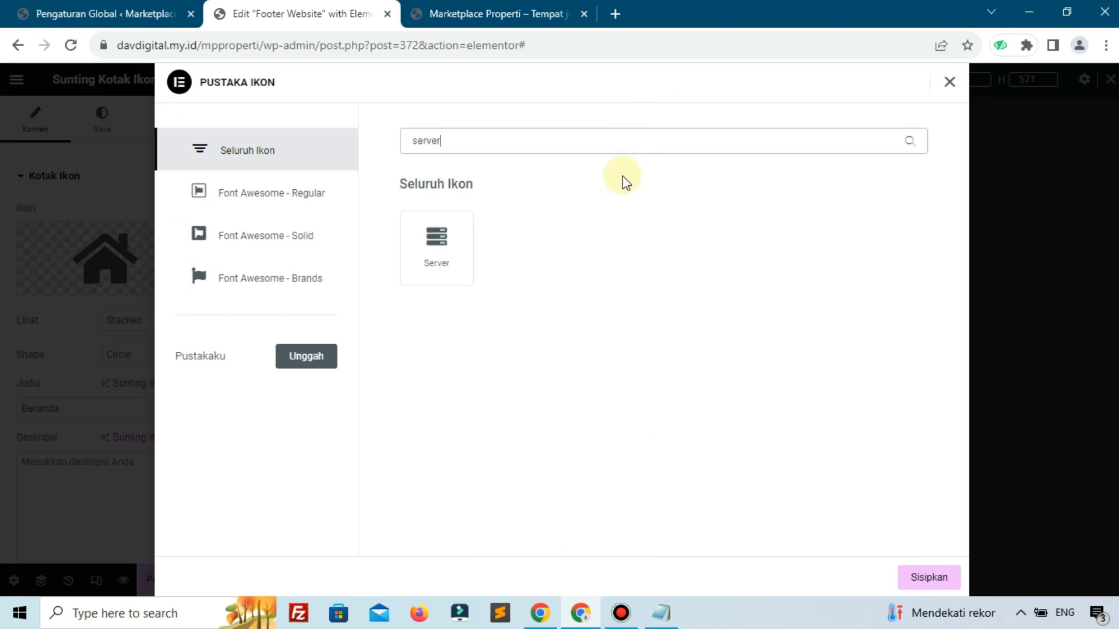
key(ctrl+a)
key(alt+Tab)
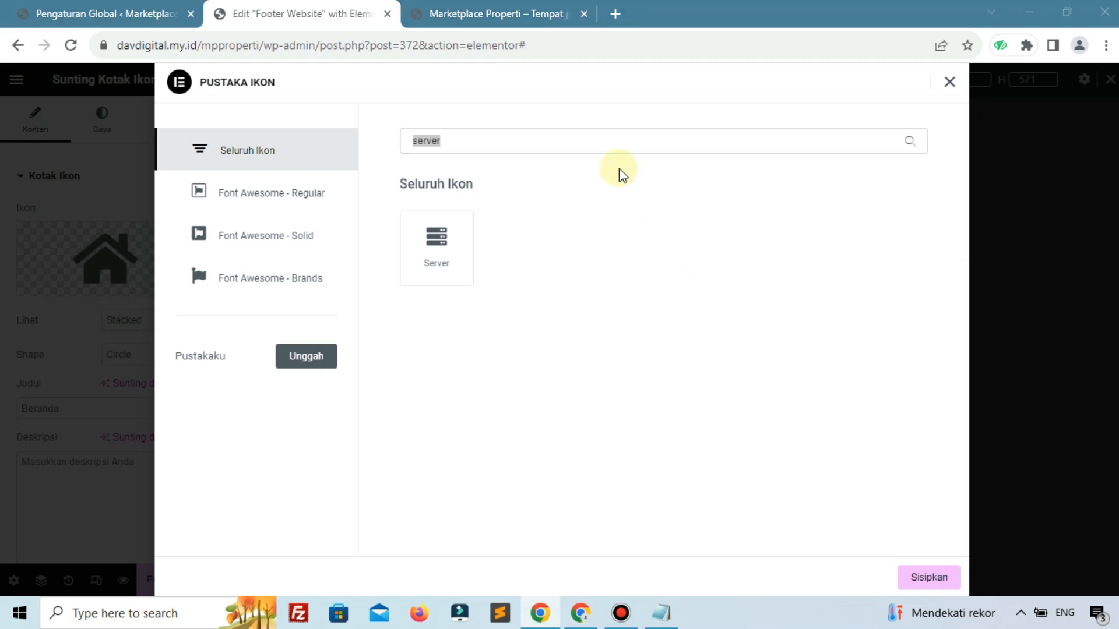
key(alt+Tab)
text(lis)
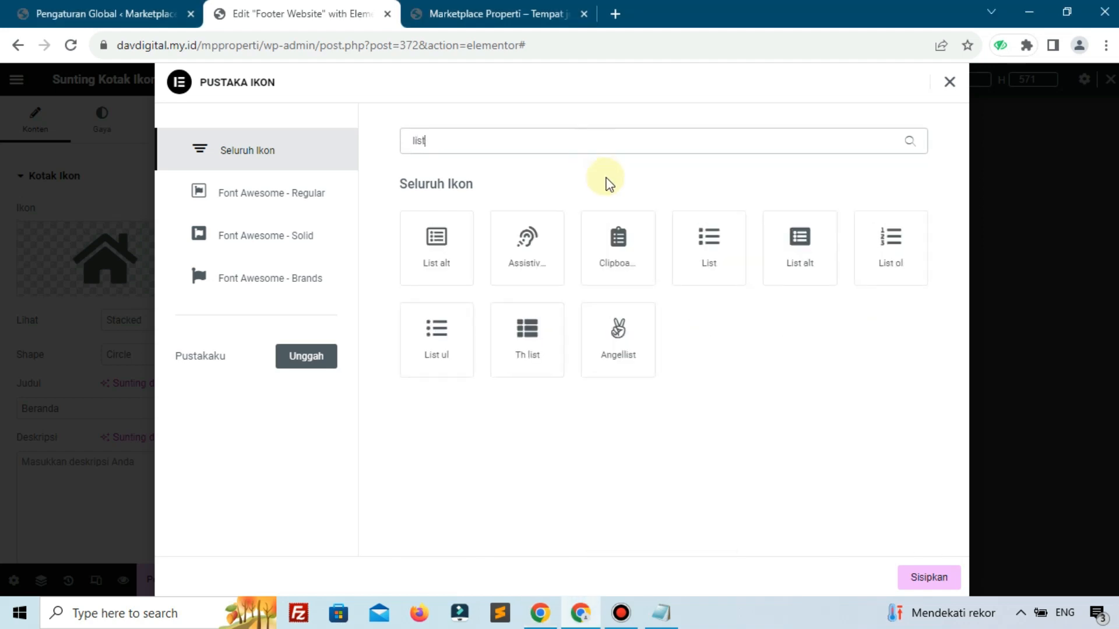
click(430, 349)
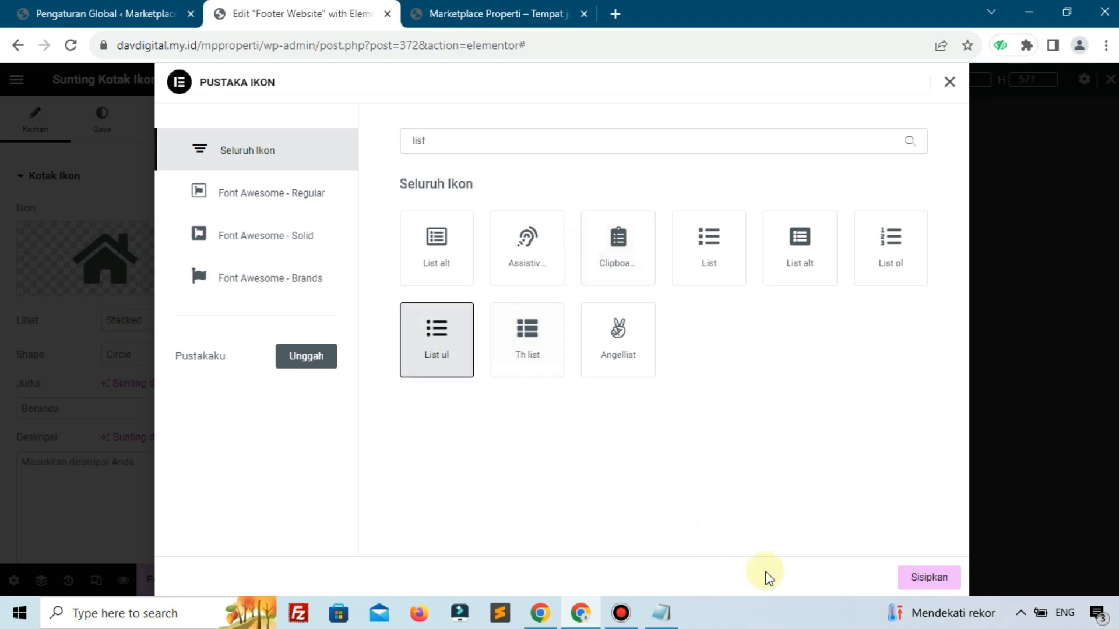
click(908, 584)
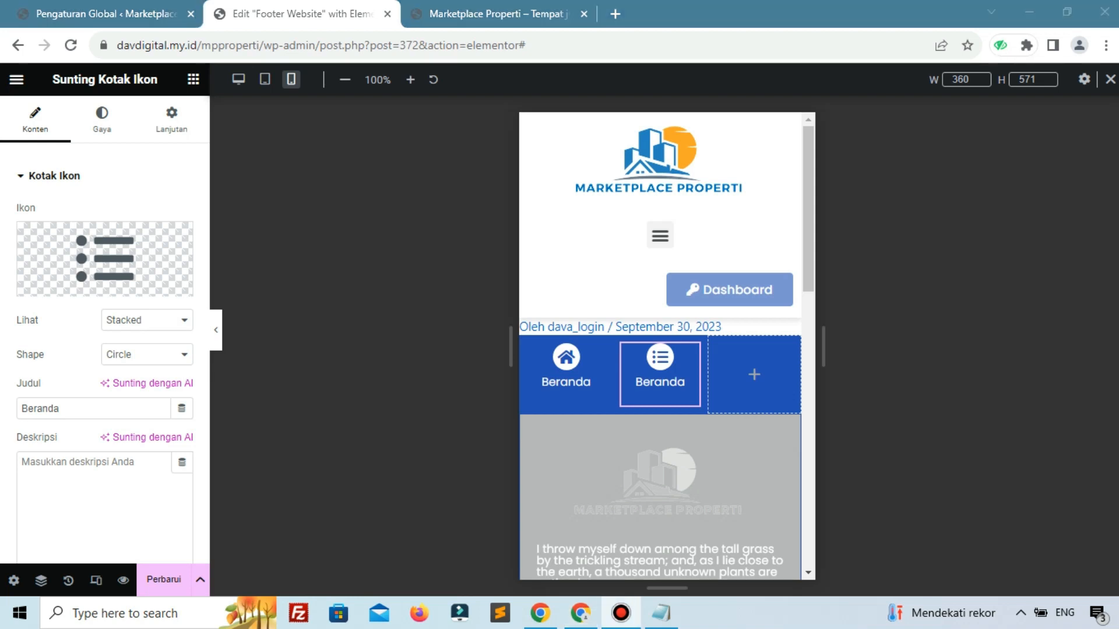
Change the middle icon box's title to All Menu.
drag(100, 409, 3, 414)
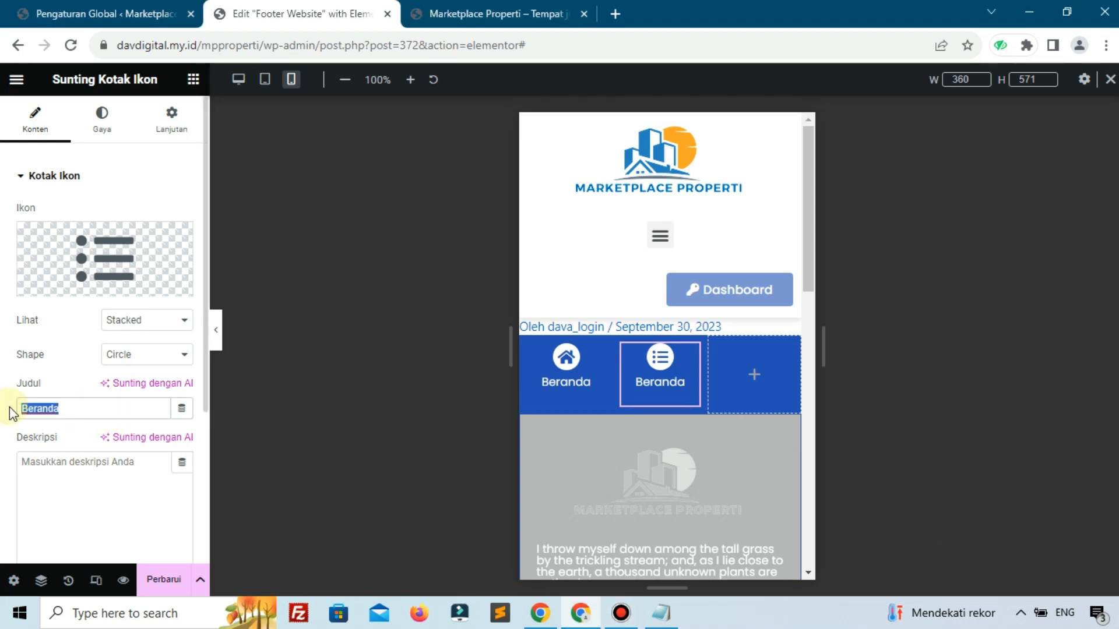
key(alt+Tab)
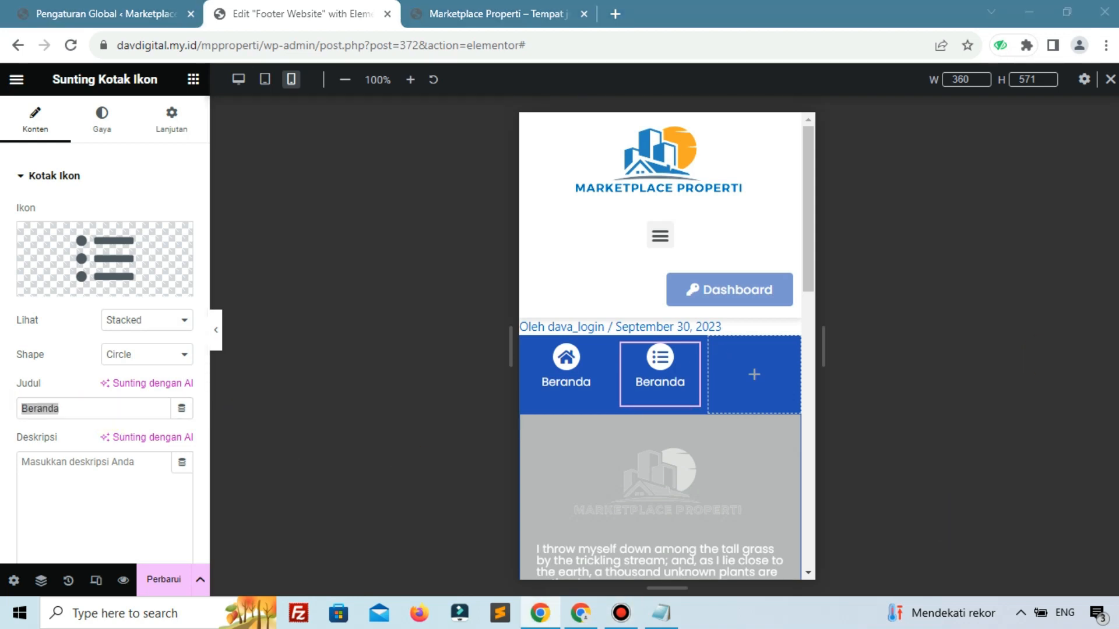
click(82, 412)
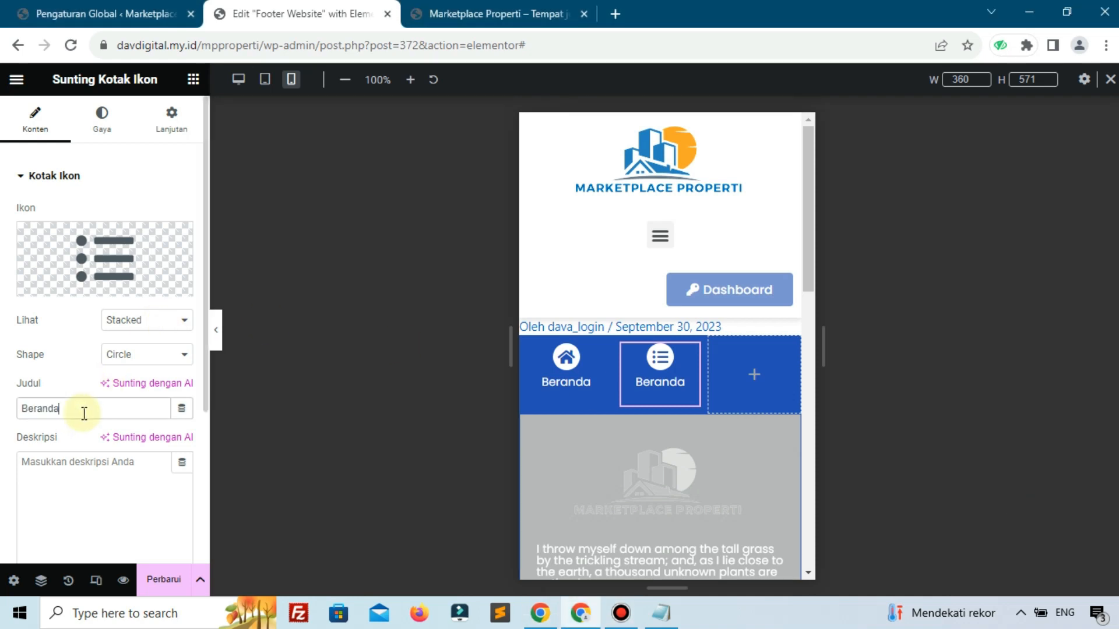
double_click(88, 412)
text(A)
text(ll)
text( a)
key(BackSpace)
text(Menu)
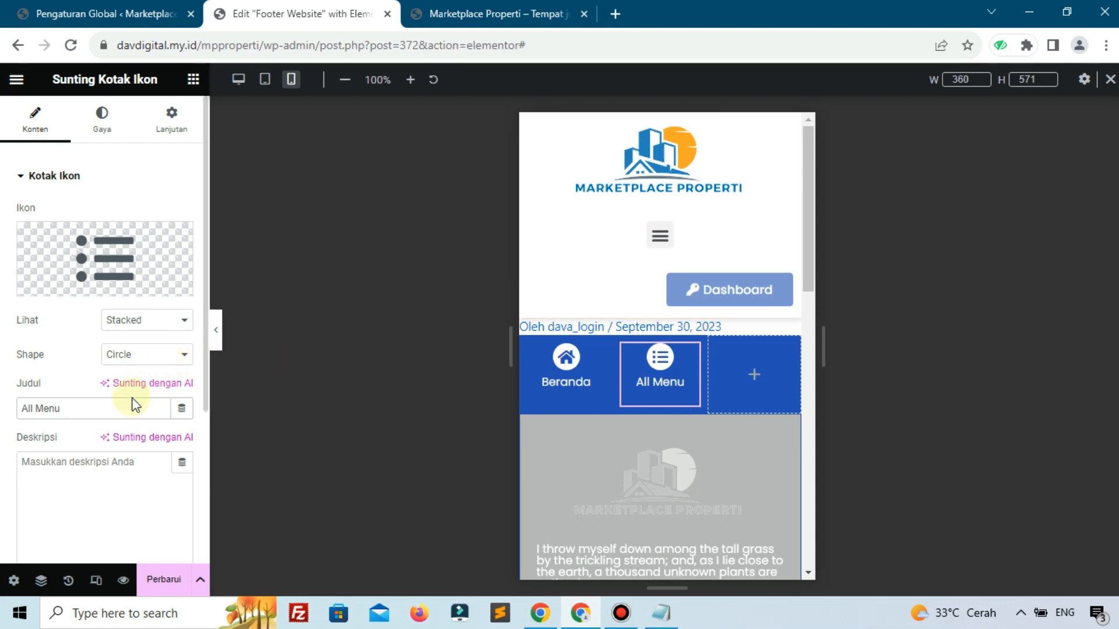
Clear the All Menu box's link and update the footer template.
scroll(120, 449, down, 4)
triple_click(119, 411)
key(BackSpace)
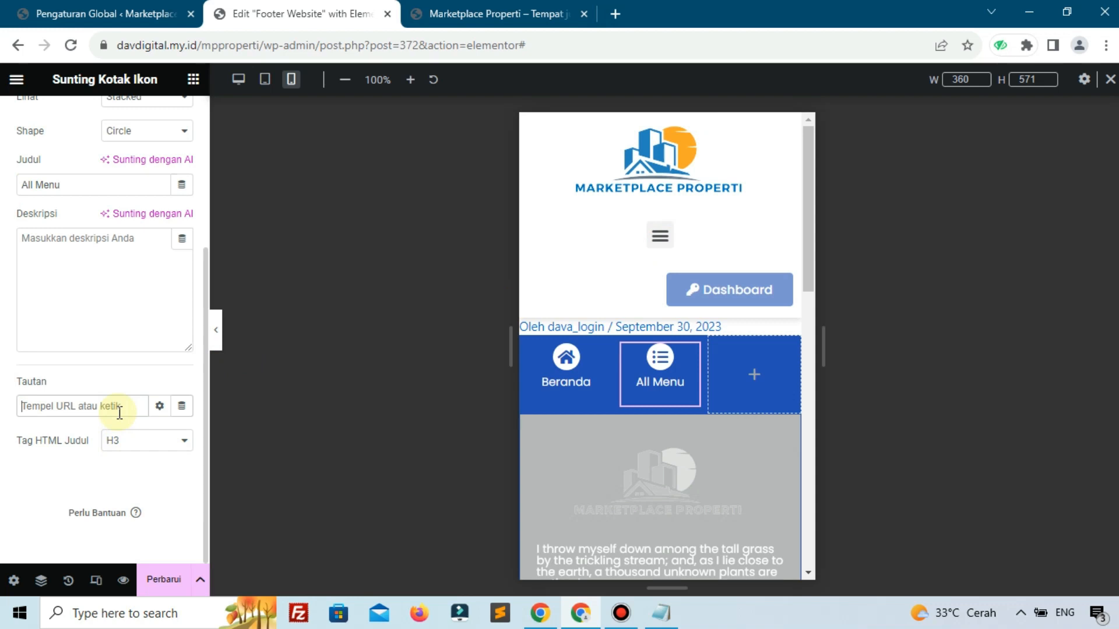
click(151, 591)
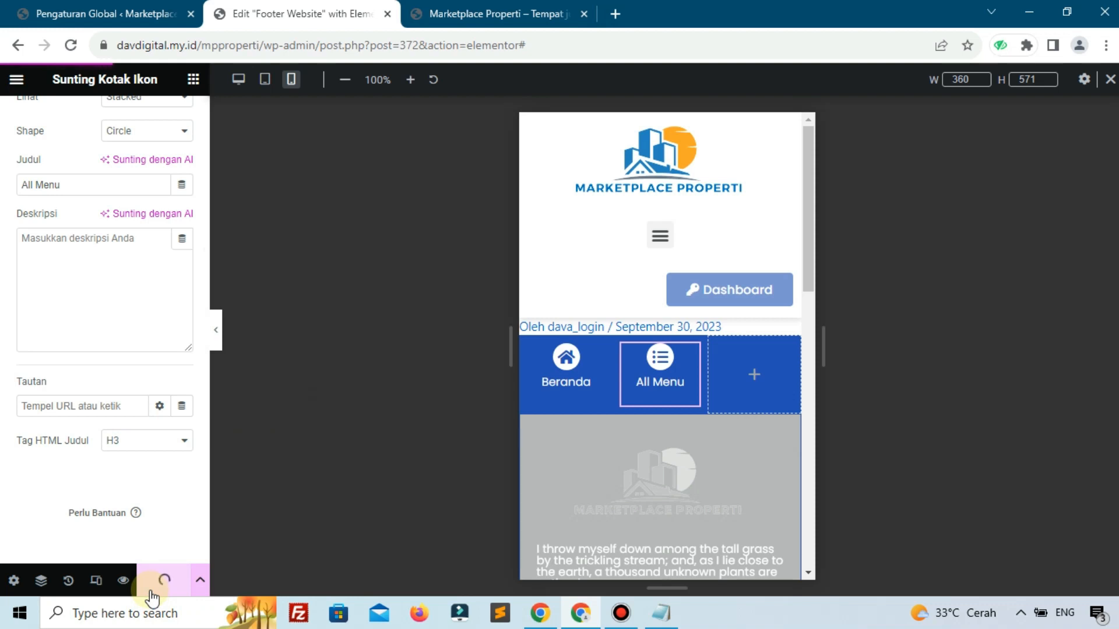
Reload the live site, inspect it in the mobile device view and check the footer at the end of the page.
click(483, 8)
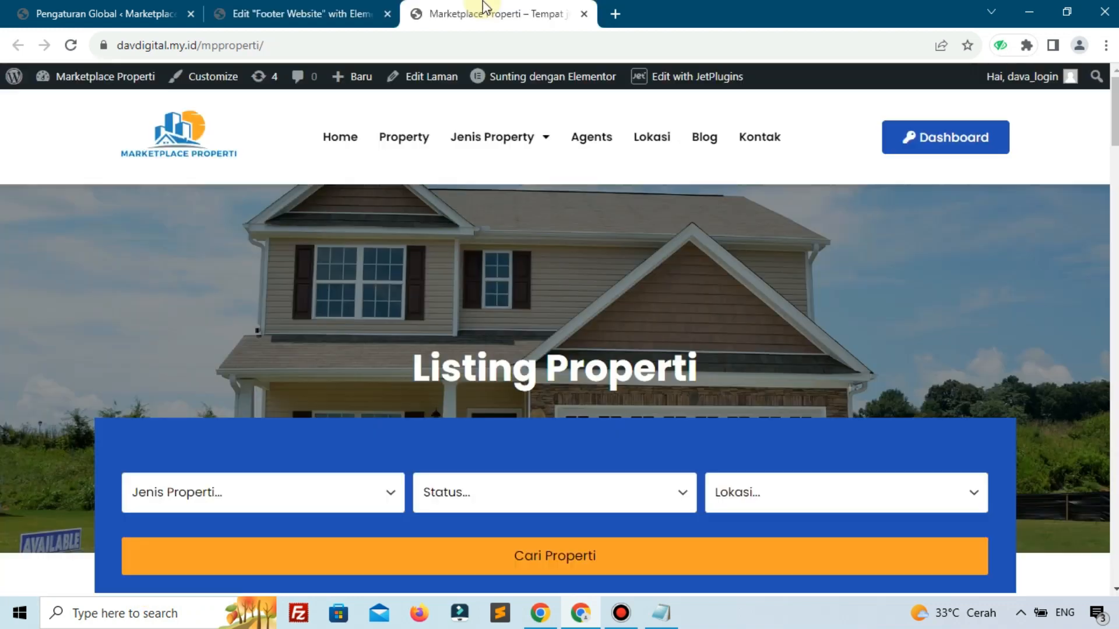
click(71, 45)
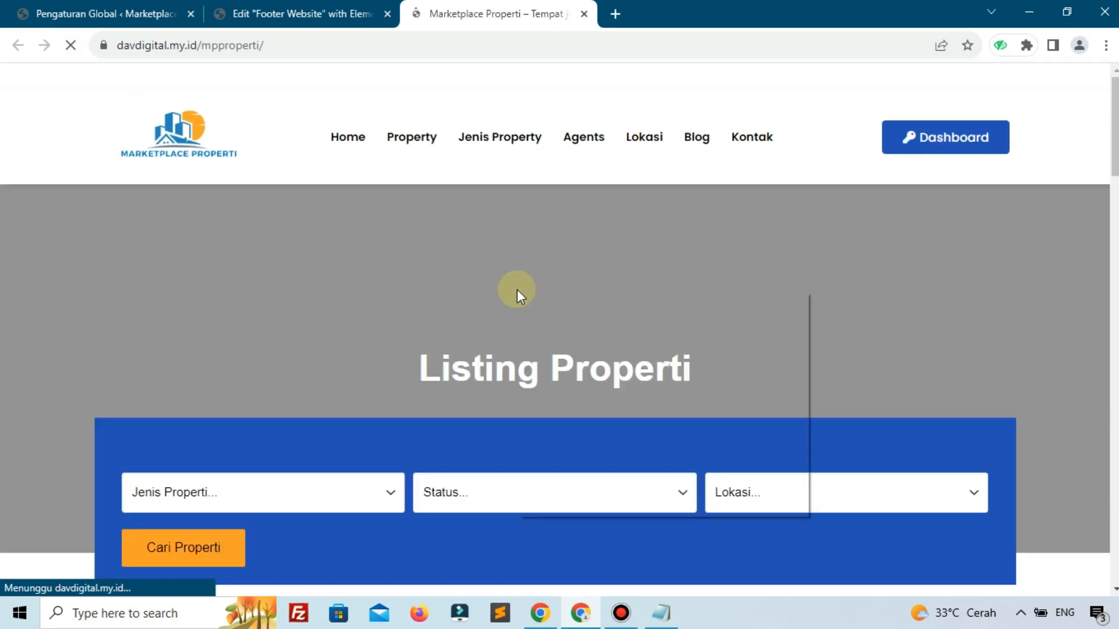
right_click(517, 290)
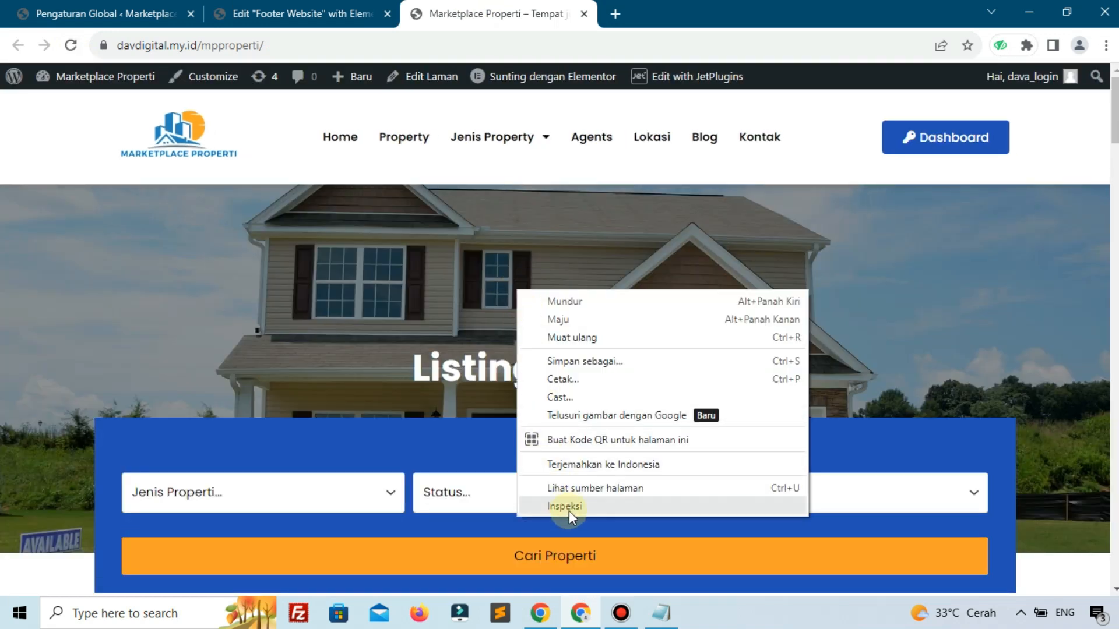
click(568, 511)
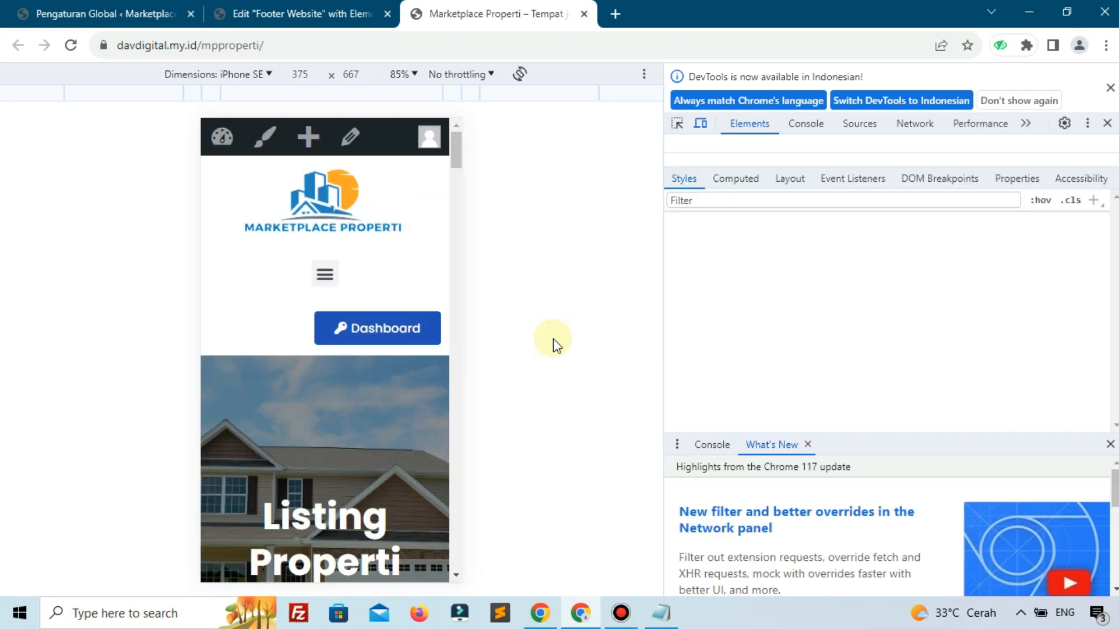
scroll(386, 303, down, 10)
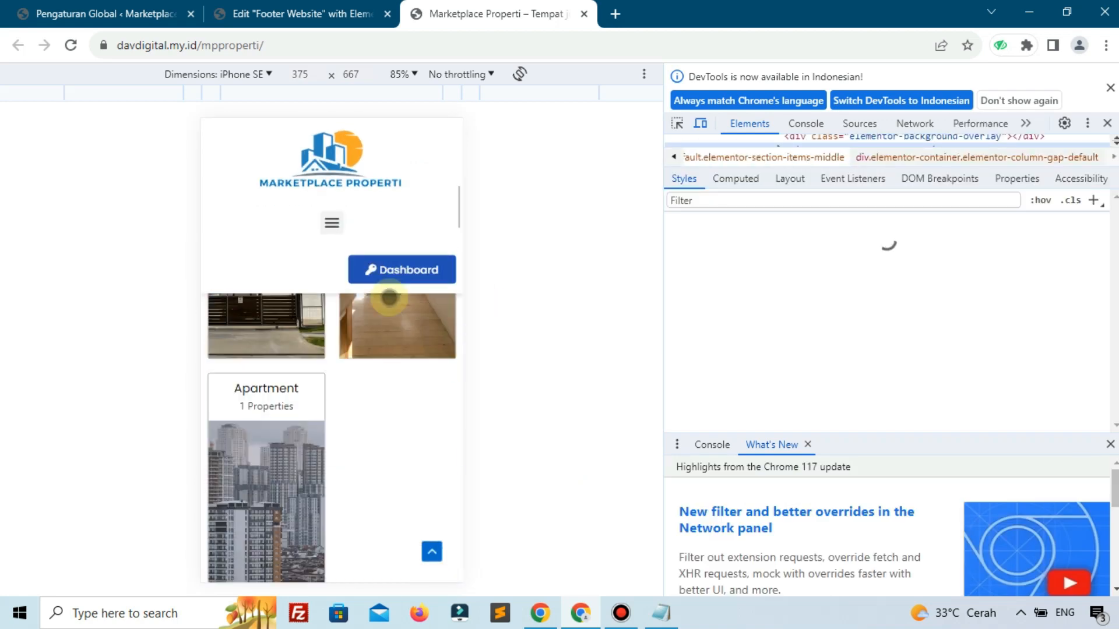
scroll(387, 351, down, 15)
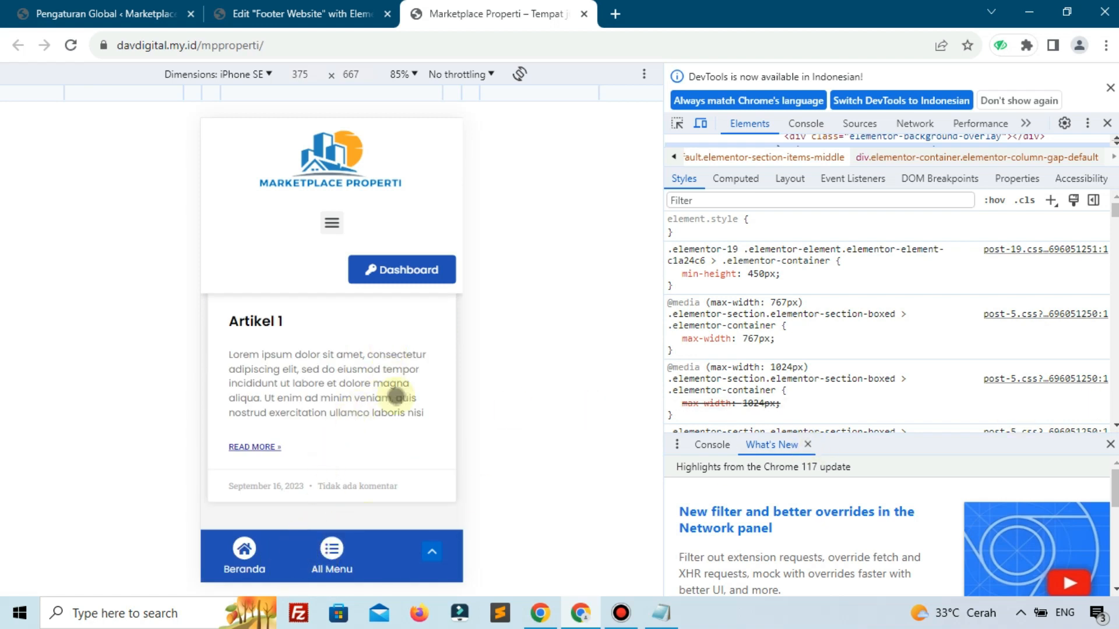
Return to the footer editor, copy the All Menu icon box and paste it into the empty third column.
click(239, 14)
right_click(647, 366)
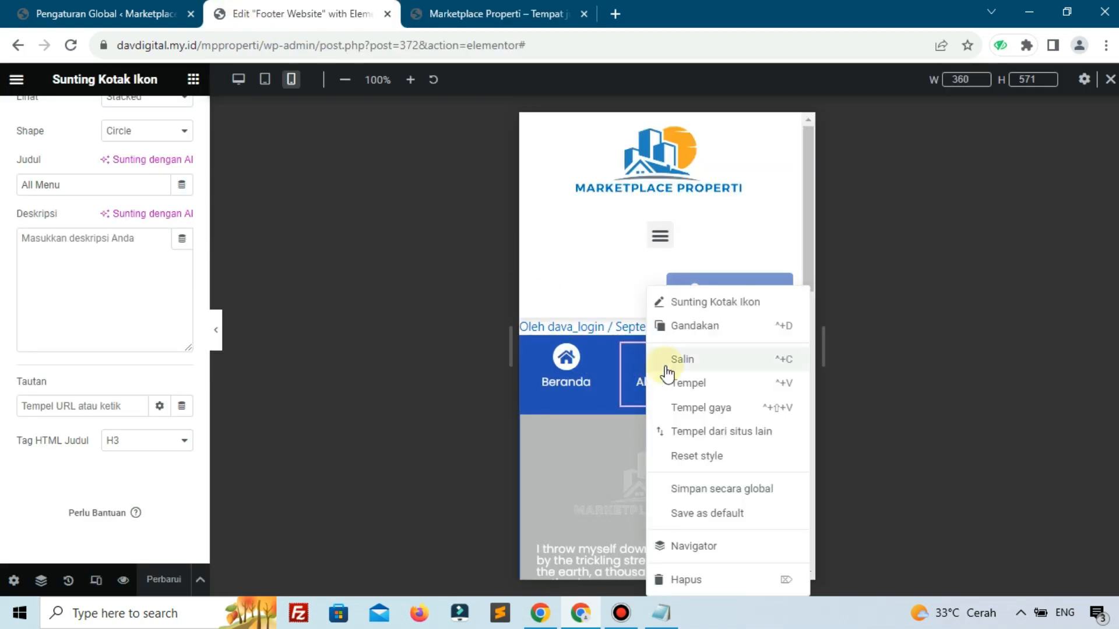
click(697, 369)
right_click(743, 376)
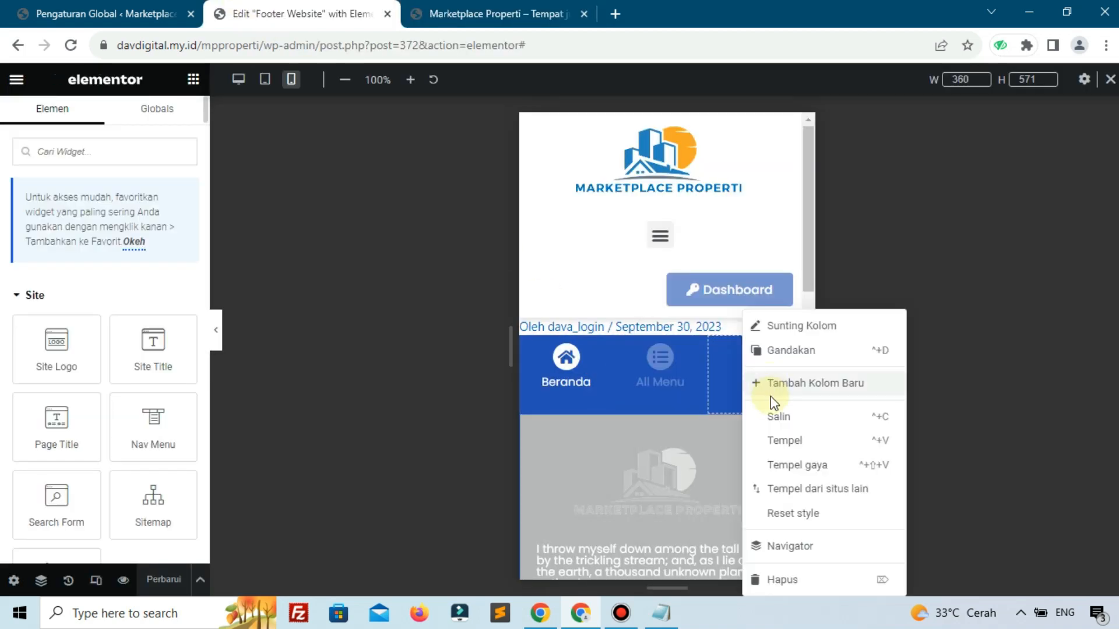
click(778, 441)
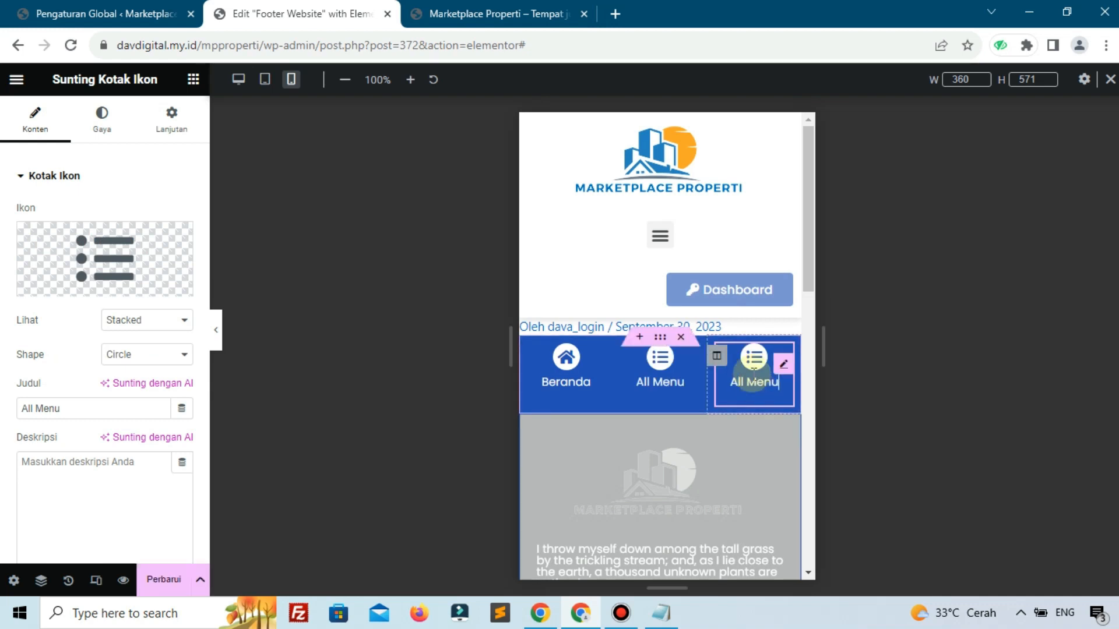
Replace the third box's icon with Key from the icon library.
click(172, 233)
click(692, 145)
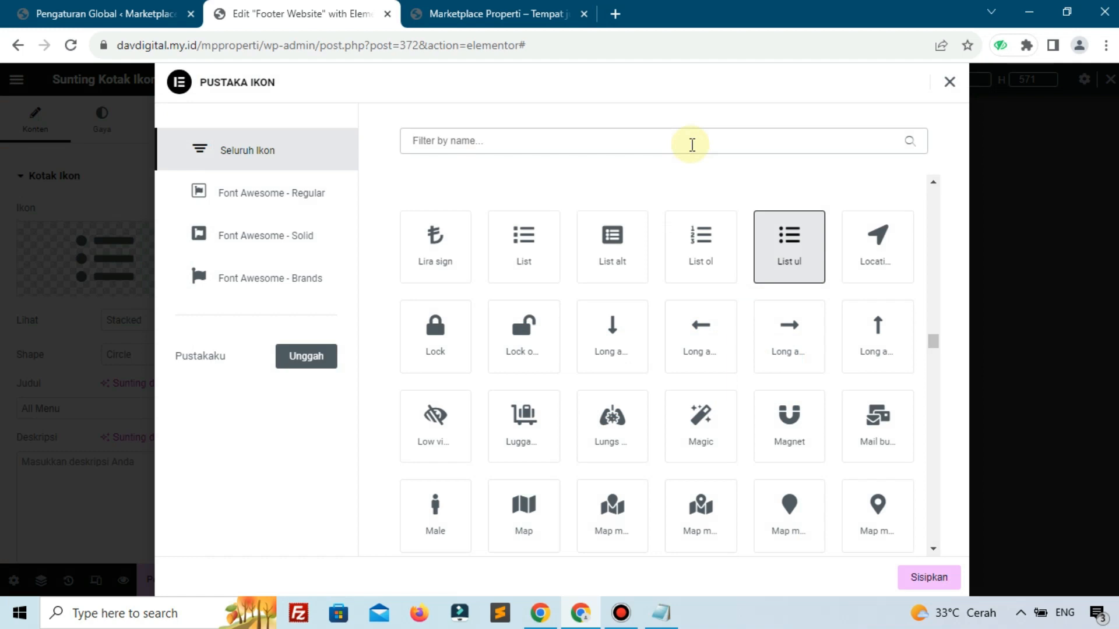
text(key)
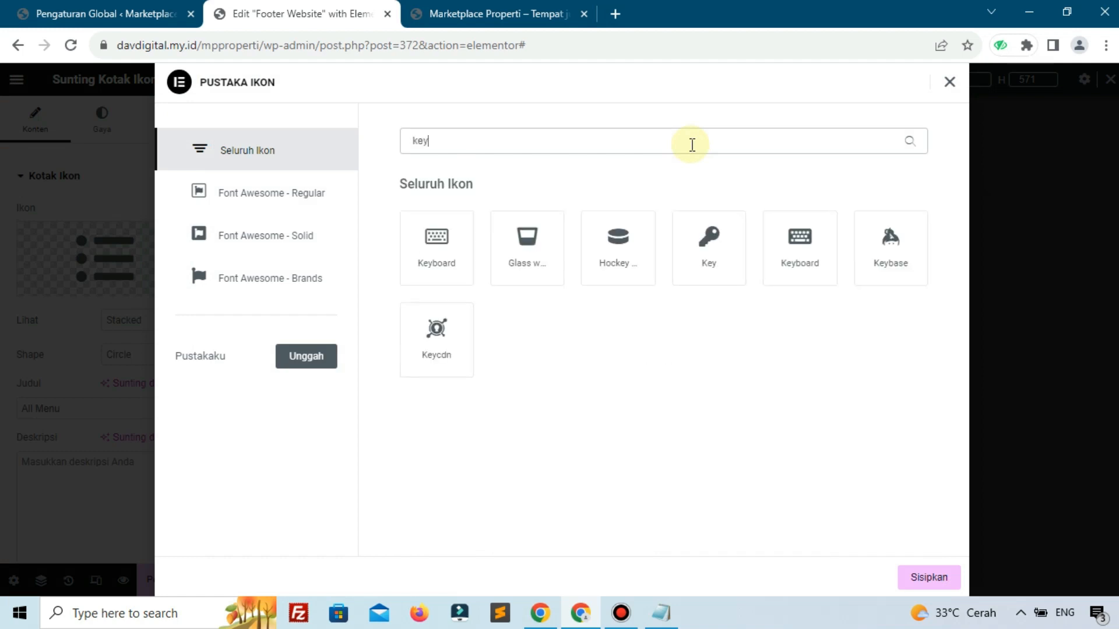
click(730, 267)
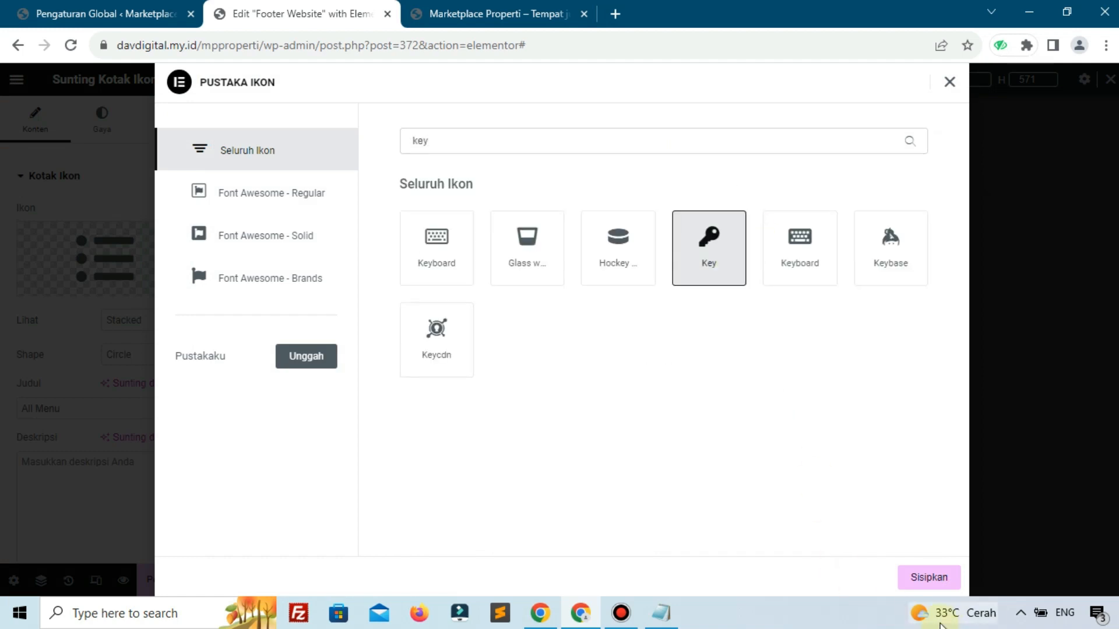
click(936, 591)
Change the third icon box's title to Masuk / Daftar.
click(65, 399)
triple_click(66, 399)
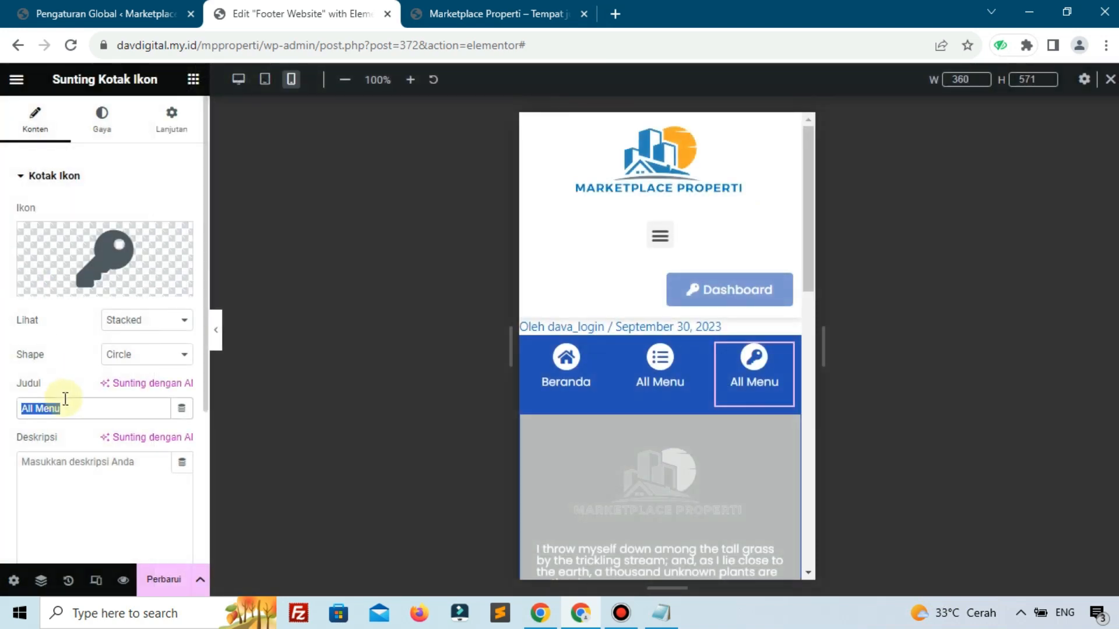
text(Masu)
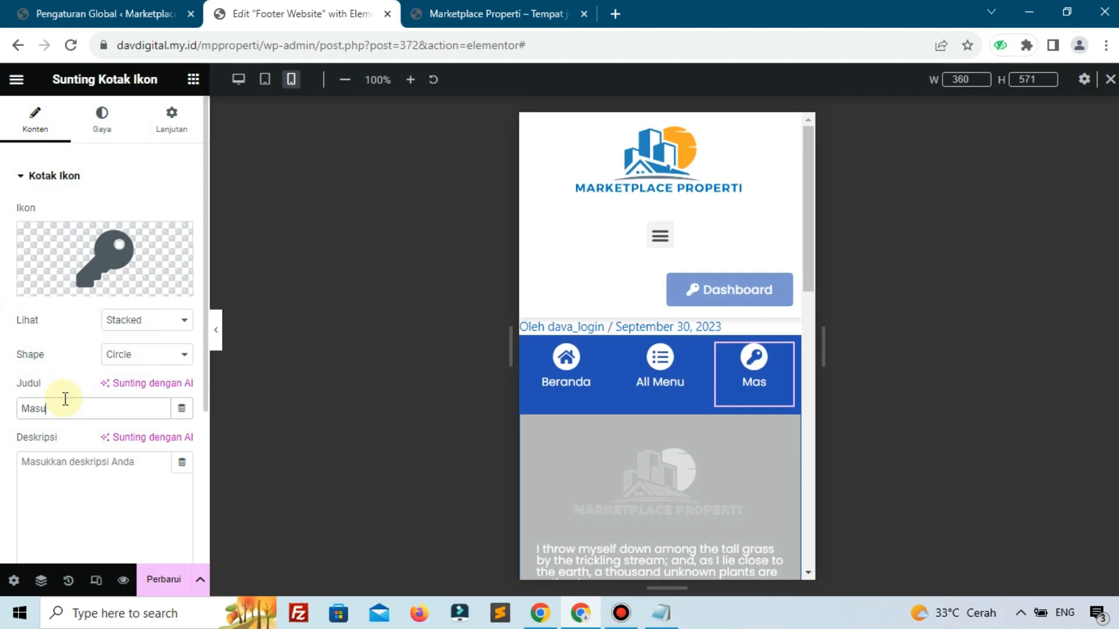
text(k / Daftar)
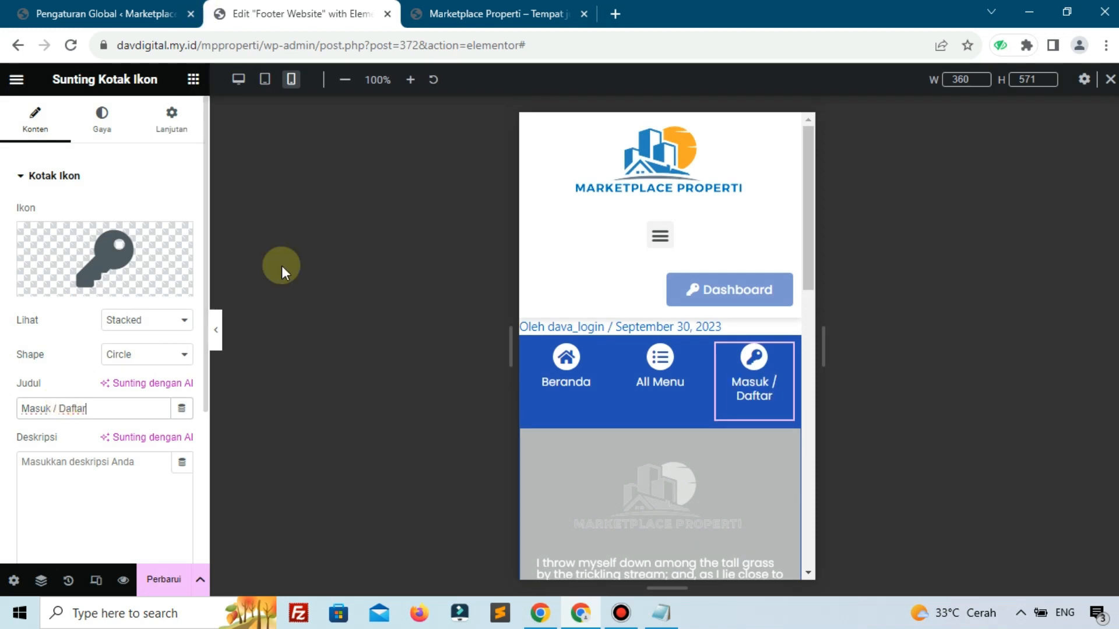
Duplicate the Masuk / Daftar icon box in the third column and change the copy's title to Dashboard.
right_click(746, 370)
click(808, 323)
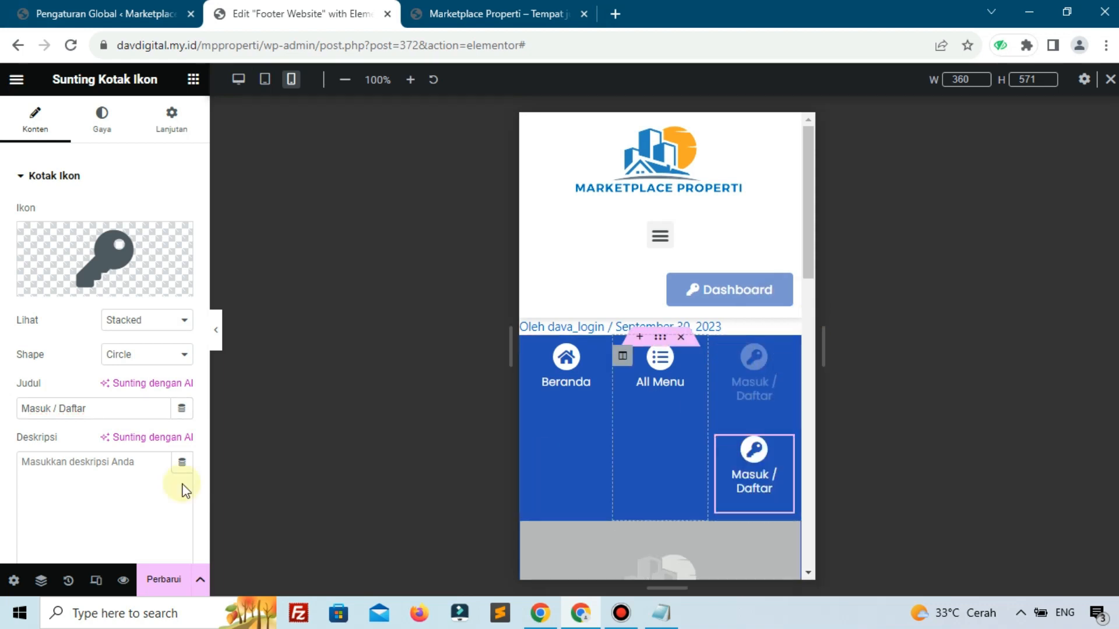
click(115, 404)
key(ctrl+a)
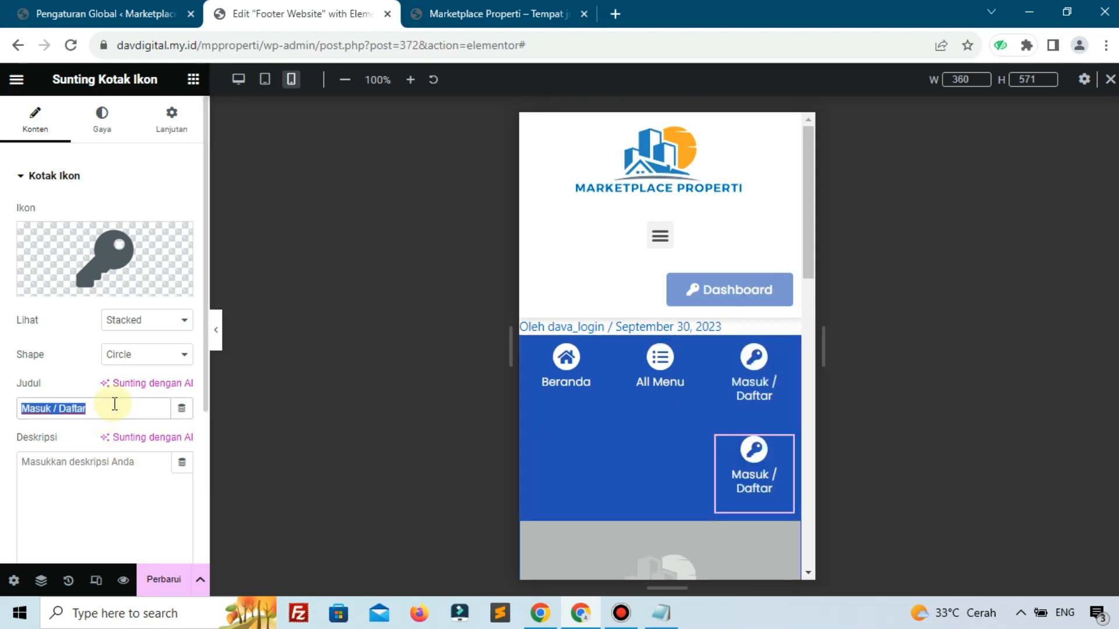
key(Left)
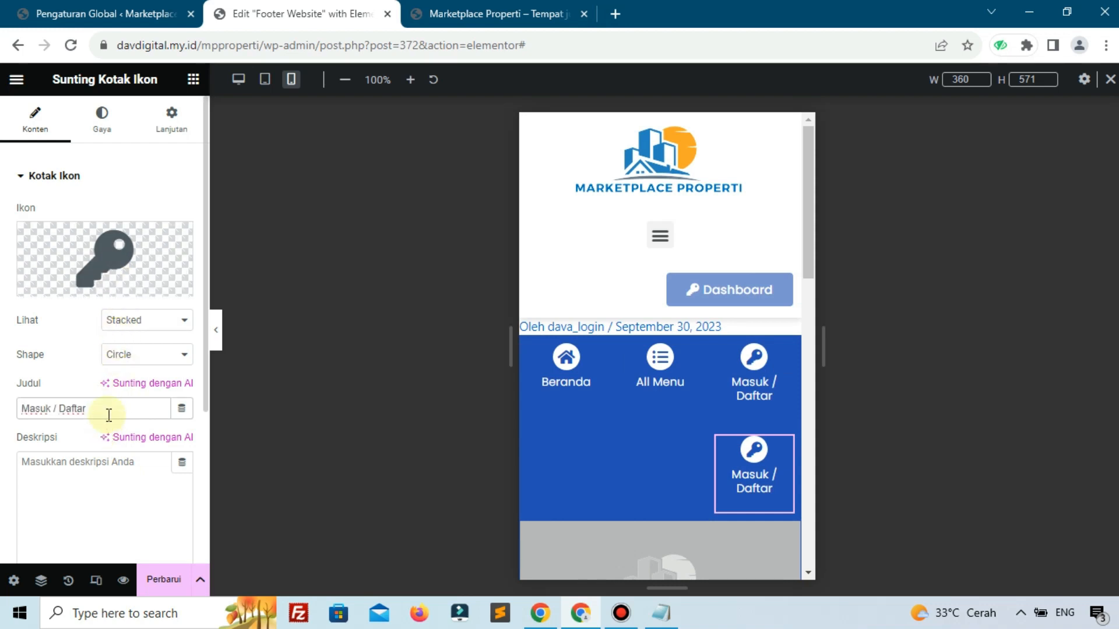
key(ctrl+a)
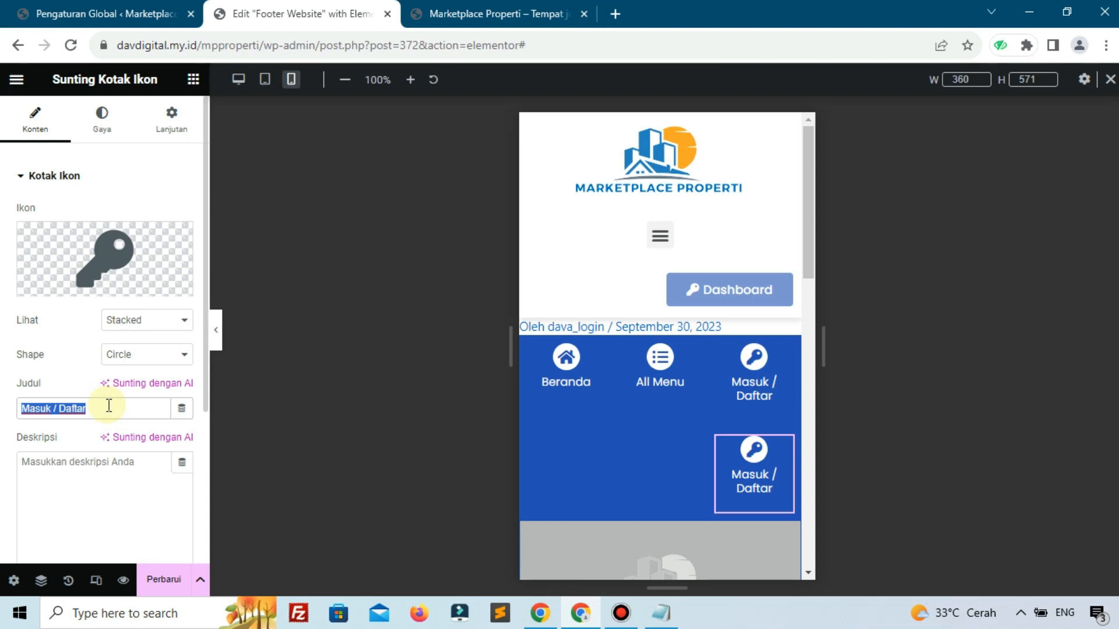
text(Dashb)
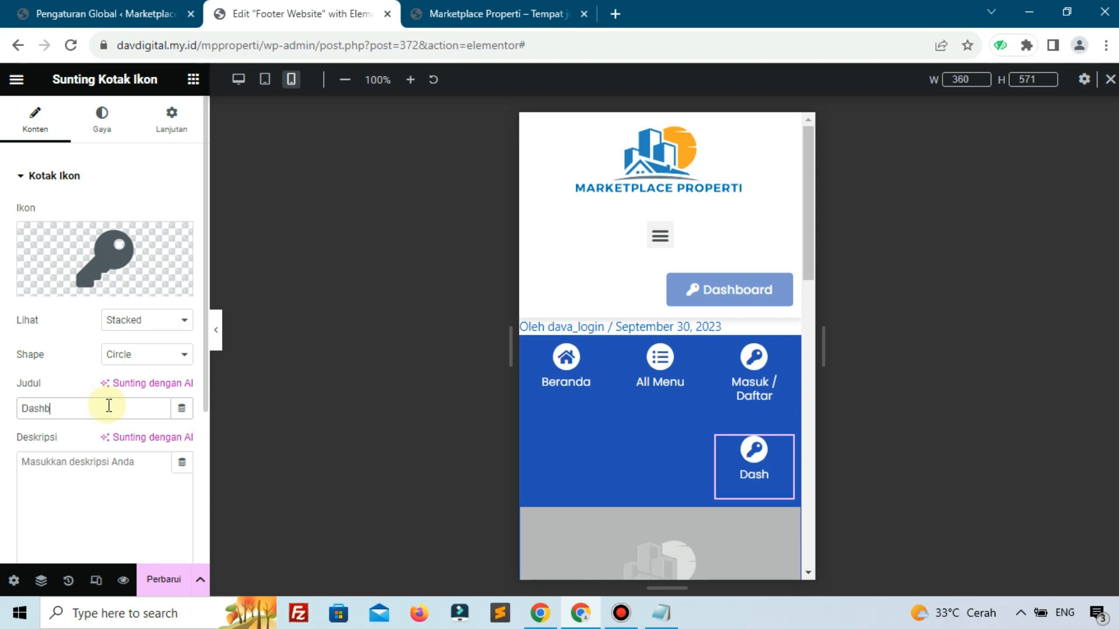
text(oard)
Replace the Dashboard box's icon with the tachometer icon from the icon library and update the footer.
click(61, 285)
click(641, 129)
text(da)
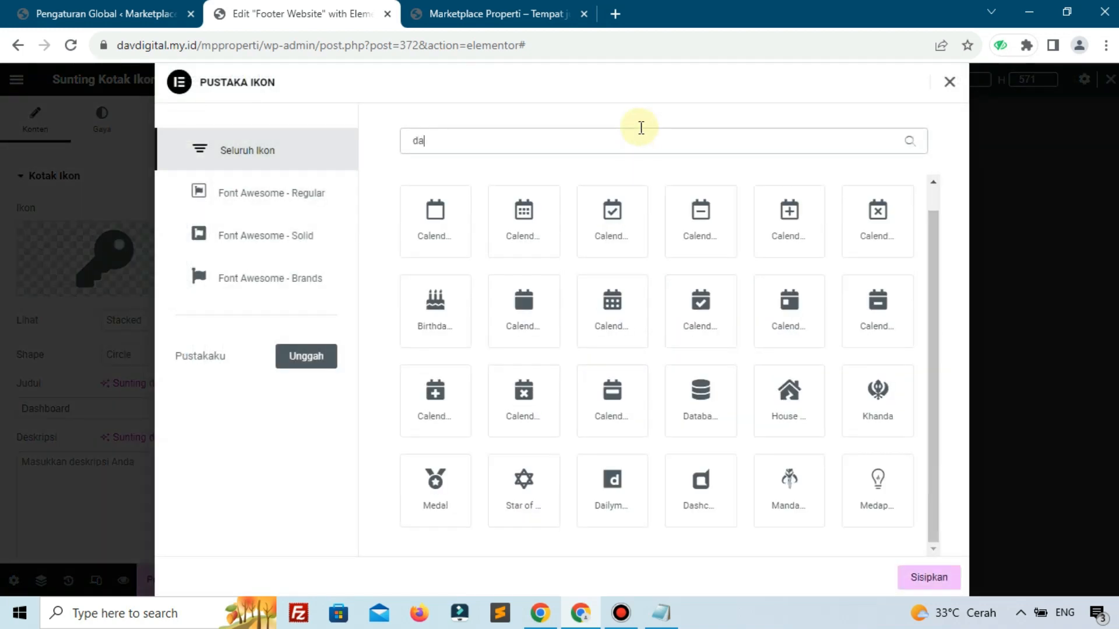
text(s)
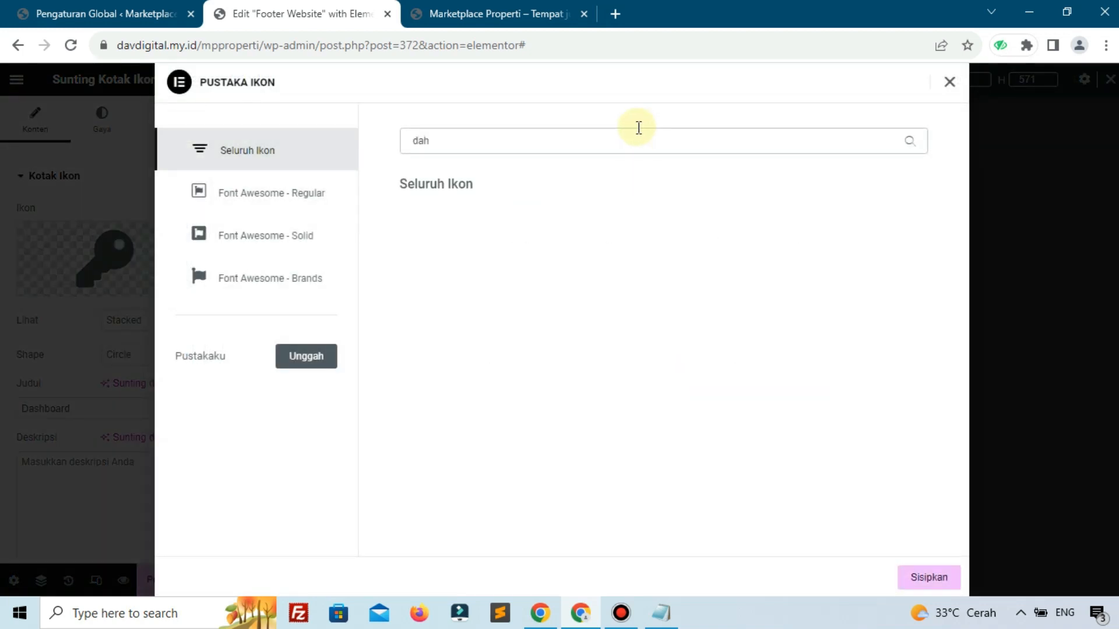
text(h)
key(ctrl+a)
text(hom)
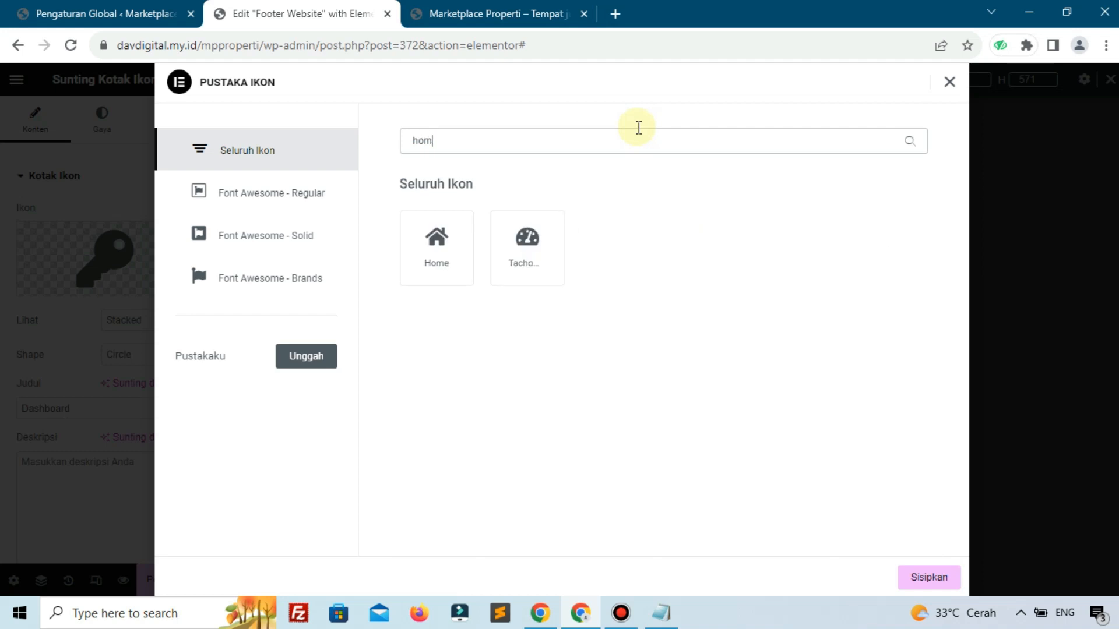
click(503, 261)
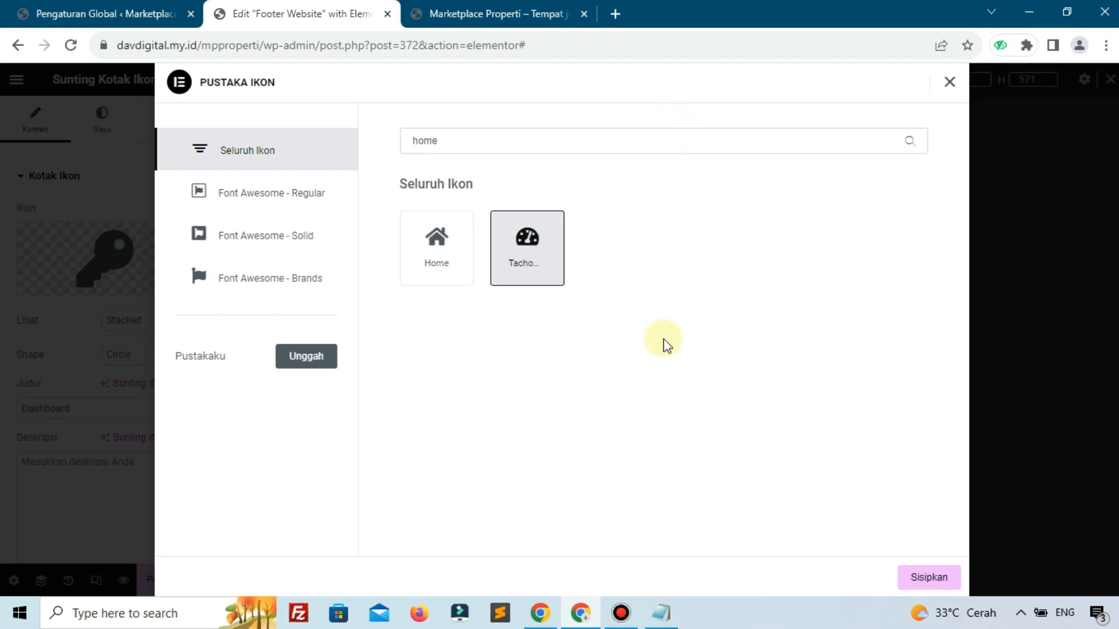
click(922, 579)
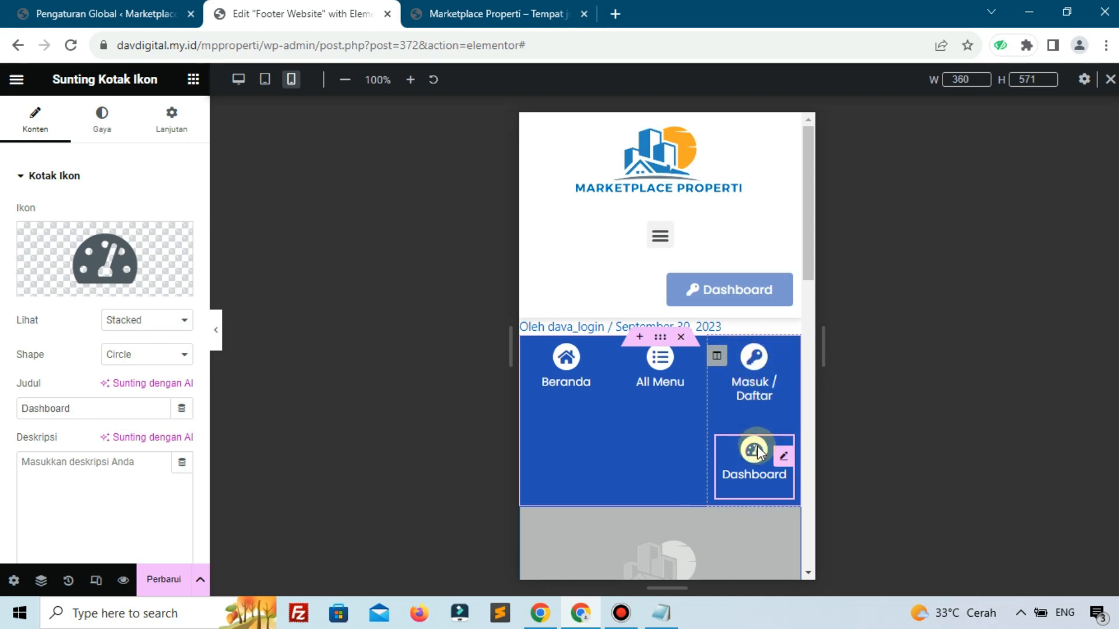
click(173, 579)
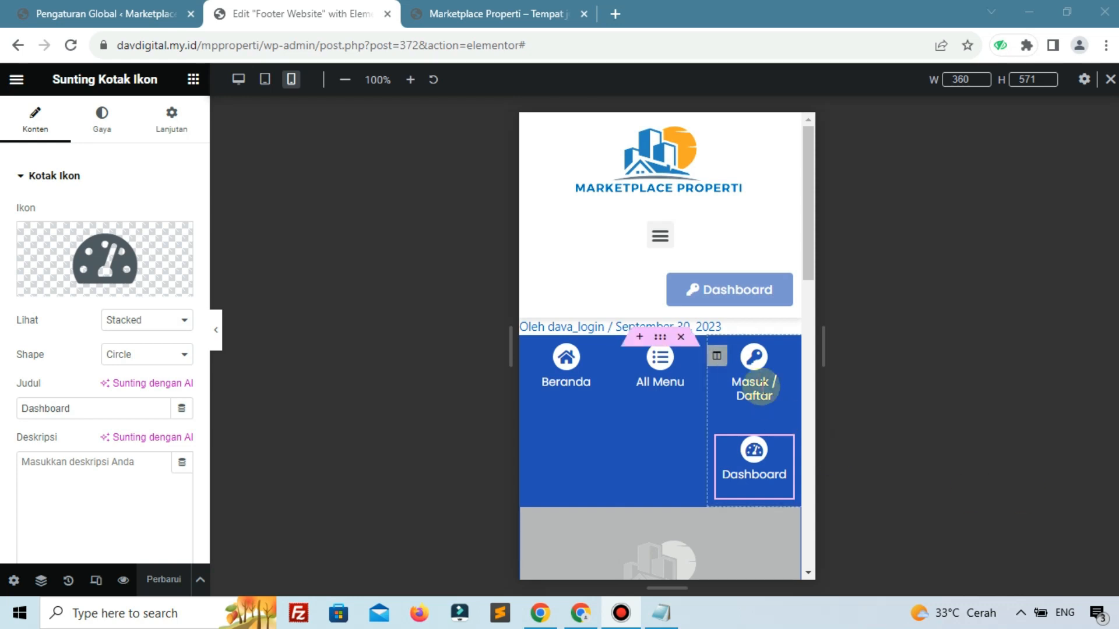
Select the Masuk / Daftar icon box and look through its content settings, including the link.
click(775, 364)
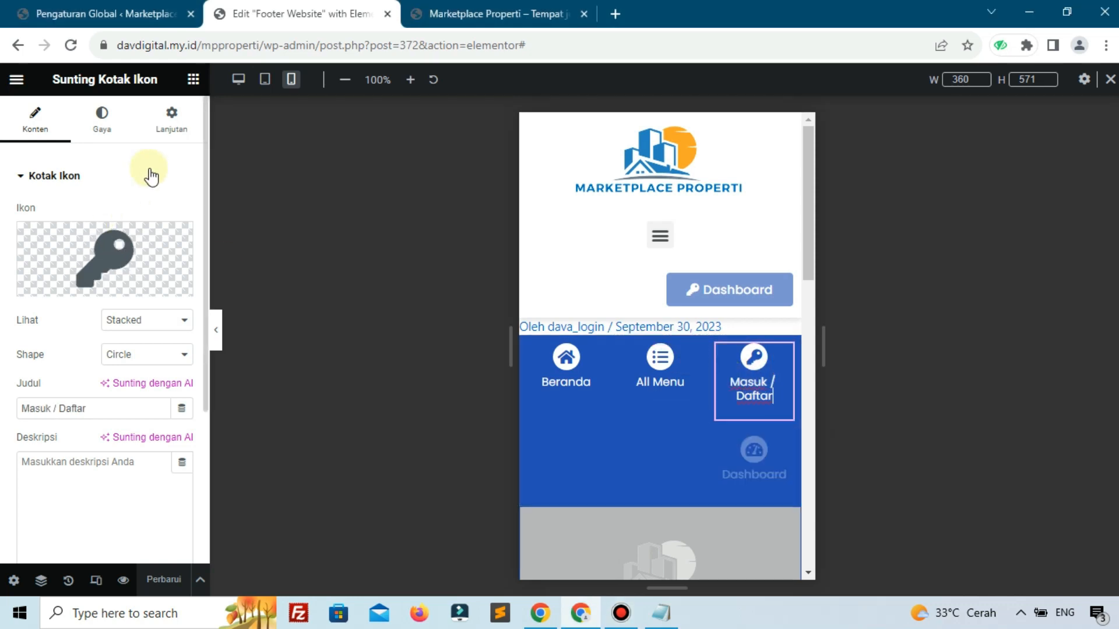
scroll(87, 382, down, 4)
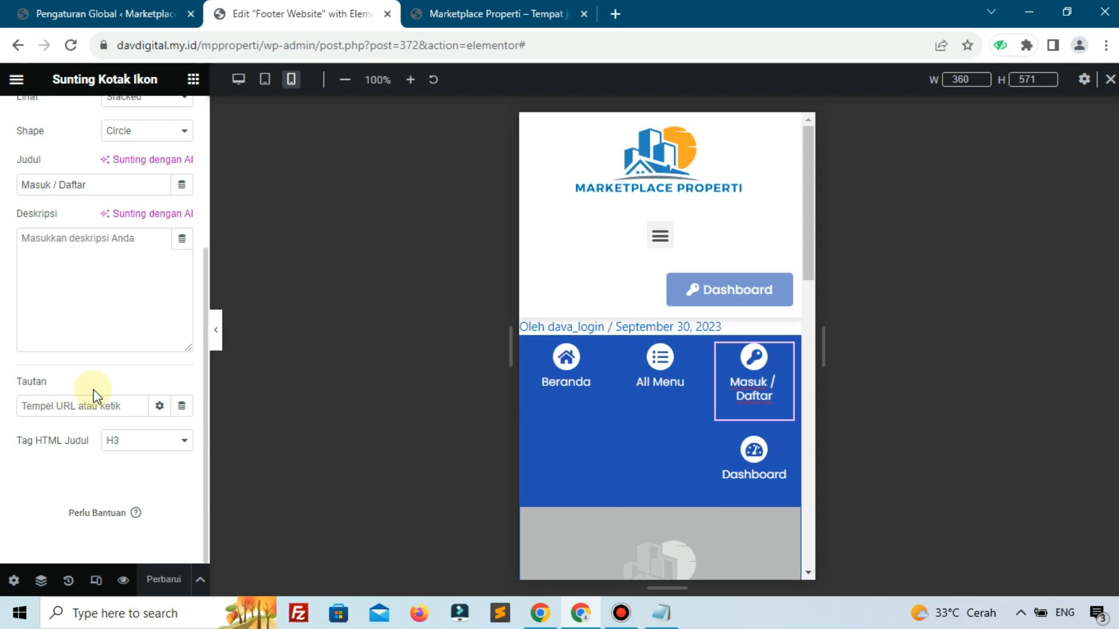
scroll(108, 287, up, 3)
scroll(106, 287, up, 1)
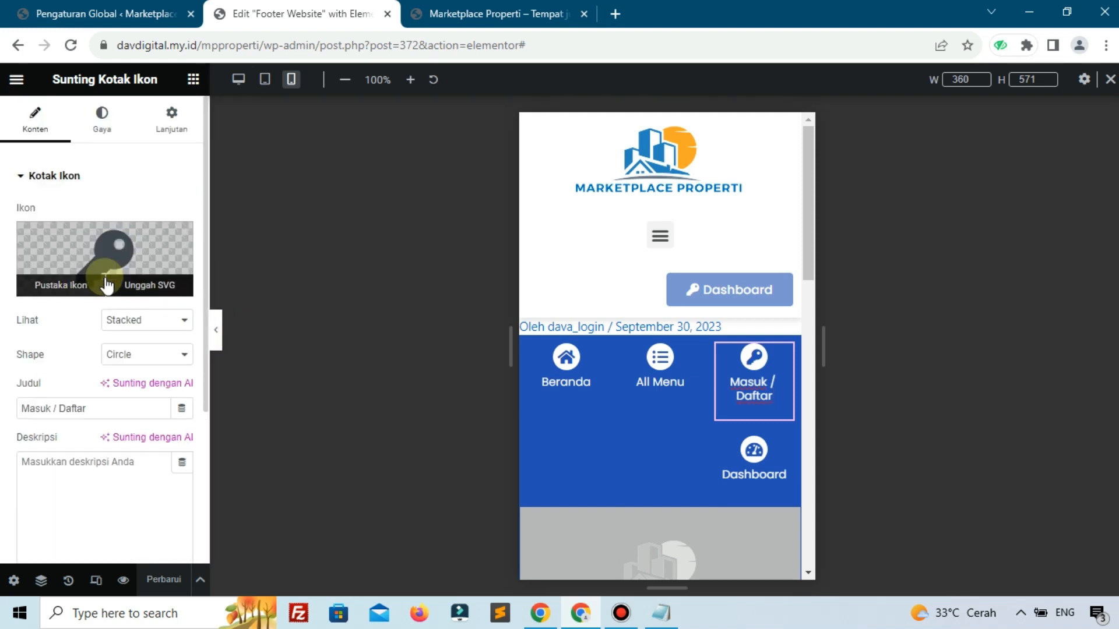
Copy the live site's address and open it in a new incognito window to view the site logged out.
click(385, 44)
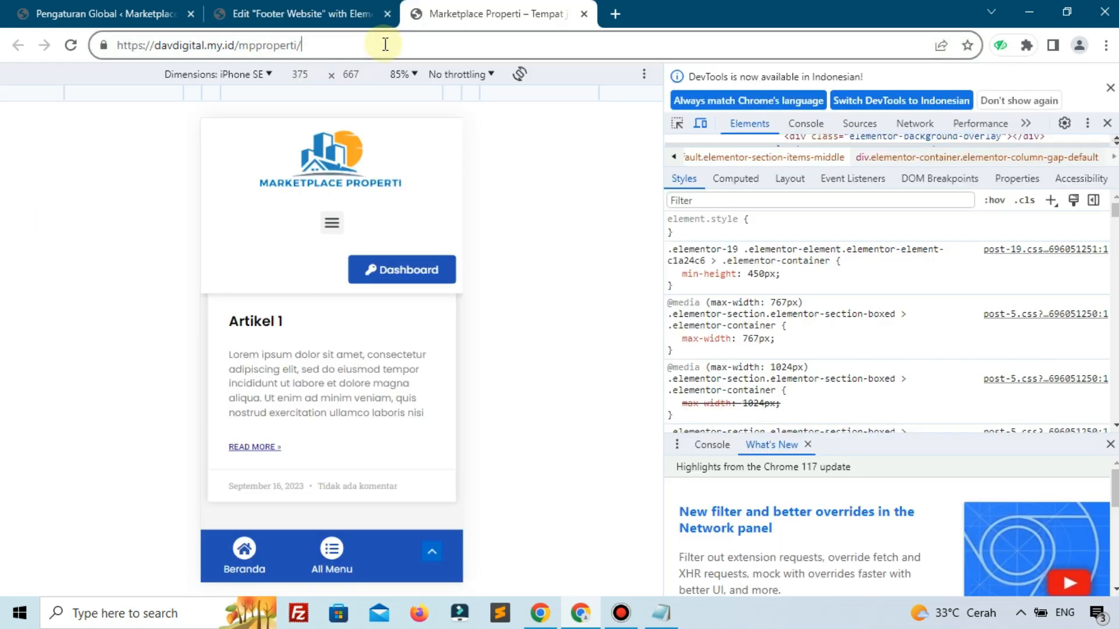
drag(385, 44, 23, 52)
right_click(219, 50)
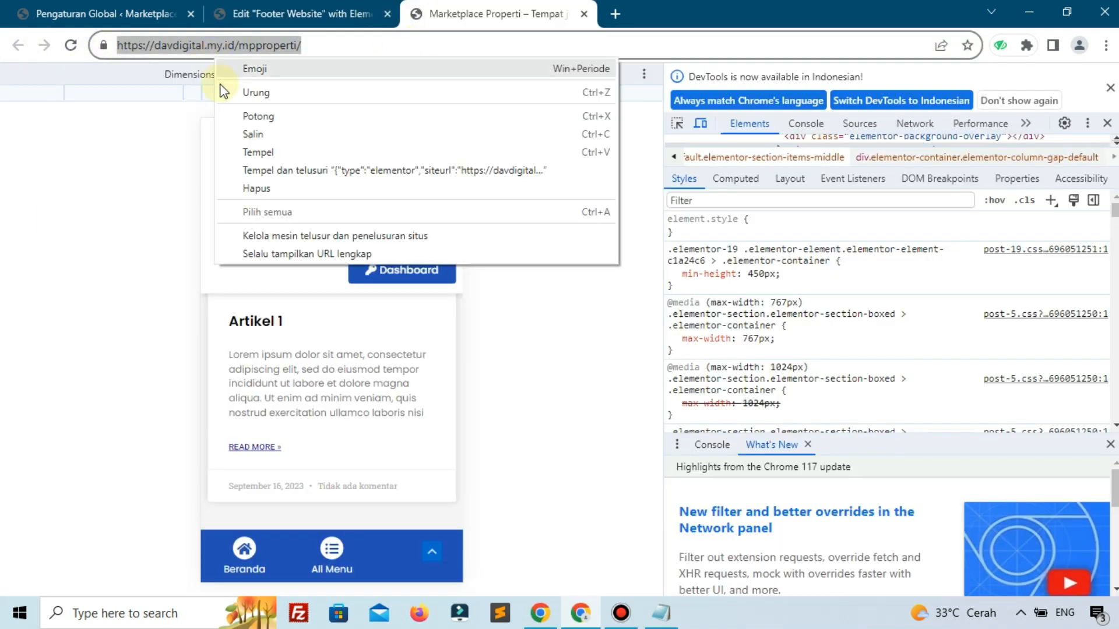
click(267, 138)
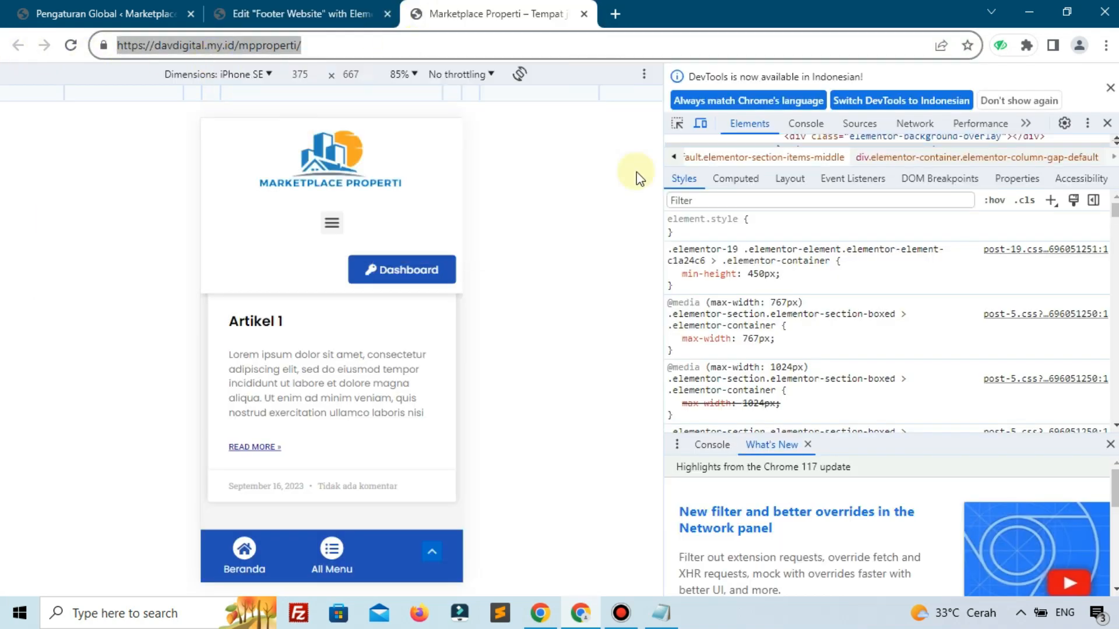
click(1105, 45)
click(1034, 104)
right_click(810, 47)
click(873, 164)
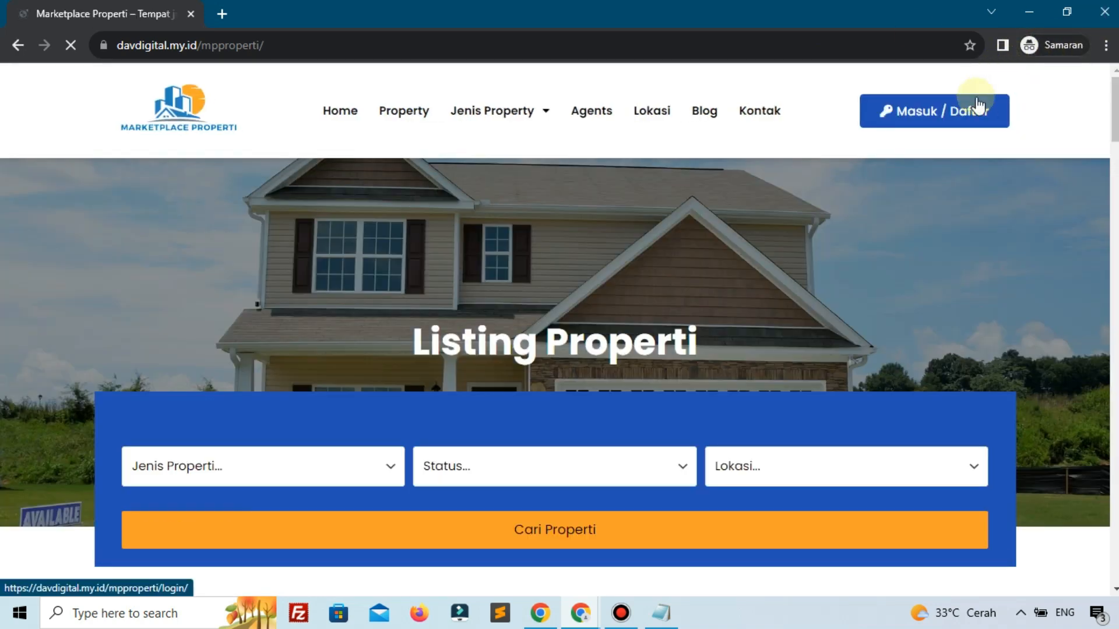
Check the login page behind the header's Masuk / Daftar button, return to the home page and close the incognito window.
click(956, 110)
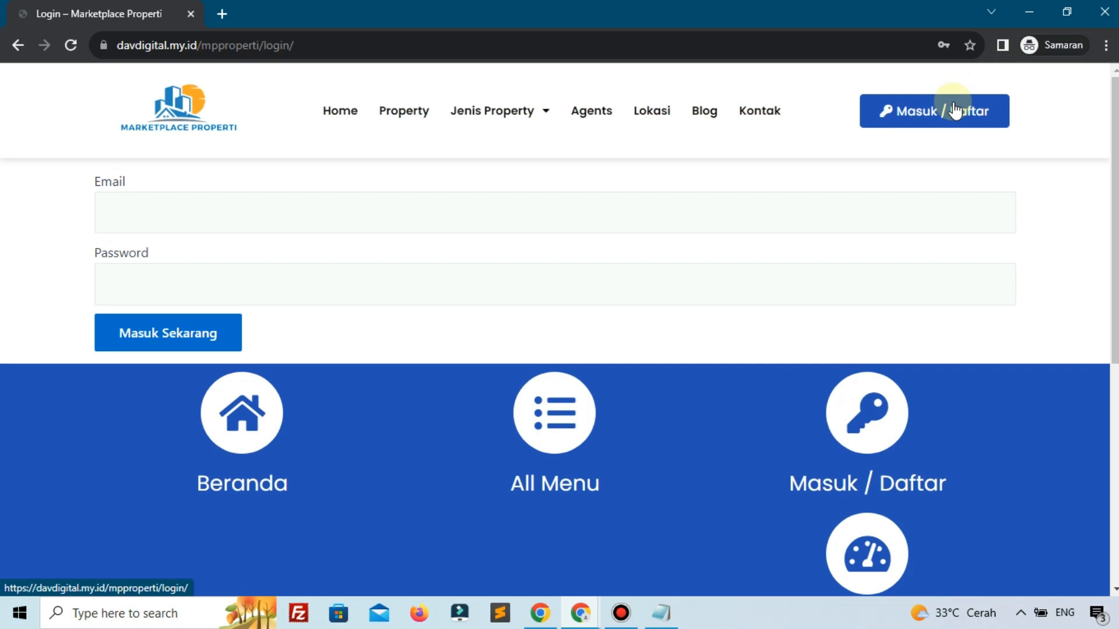
click(20, 49)
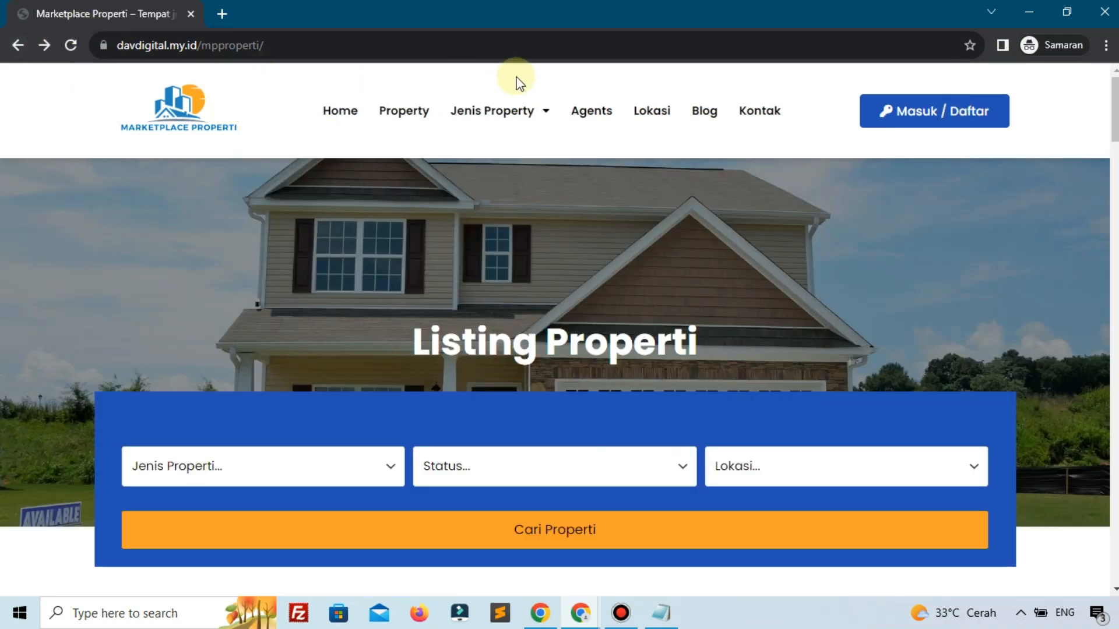
click(1096, 16)
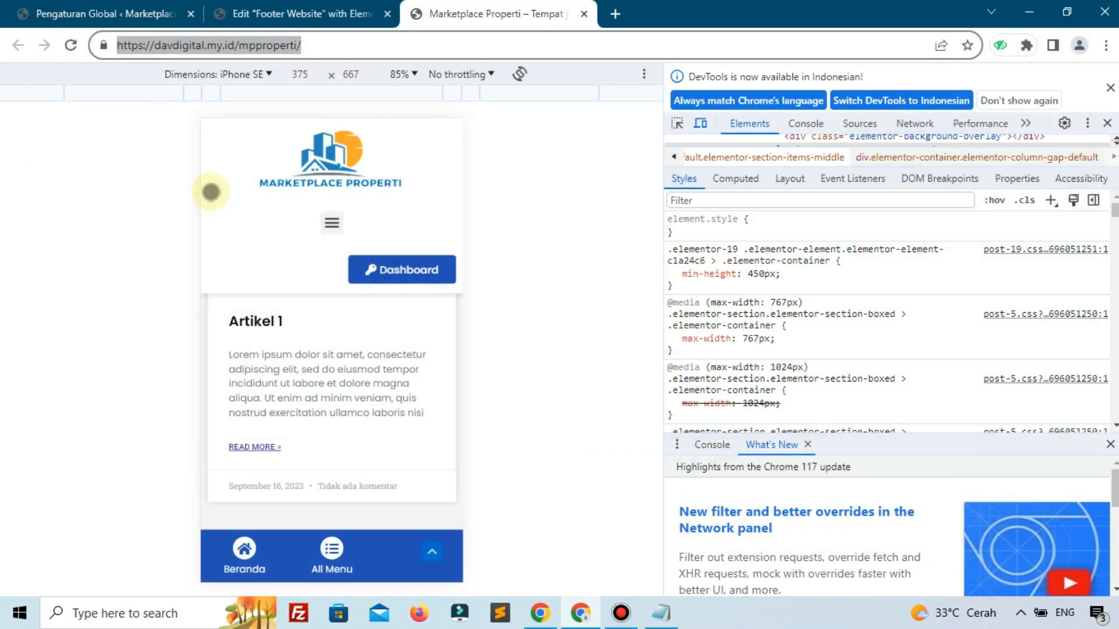
Return to the footer editor and enable Dynamic Visibility for the Masuk / Daftar icon box.
click(256, 9)
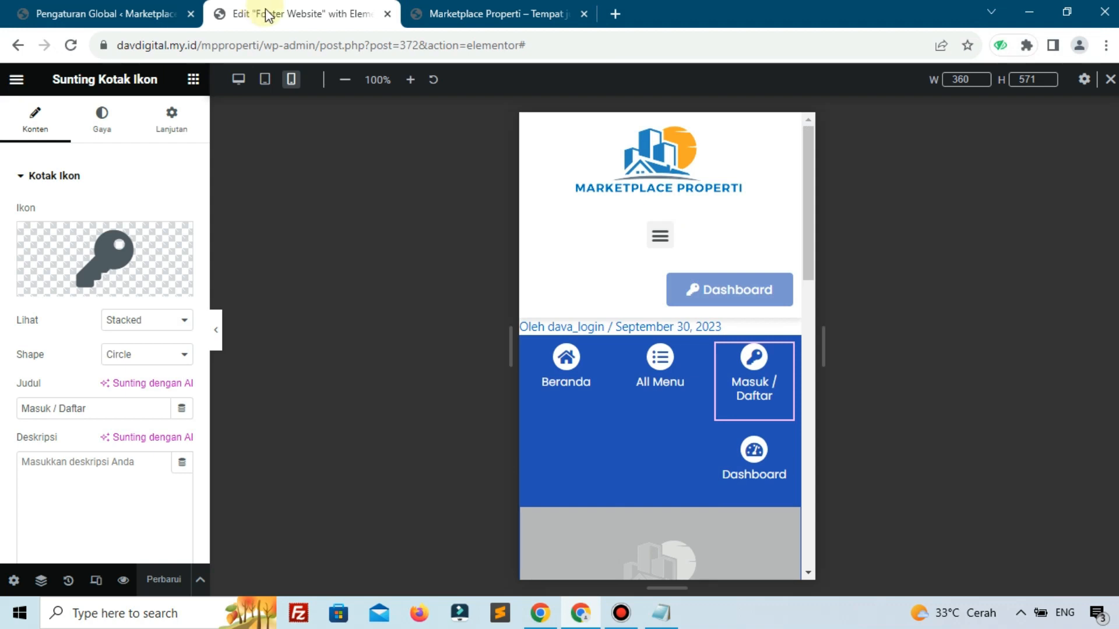
click(771, 396)
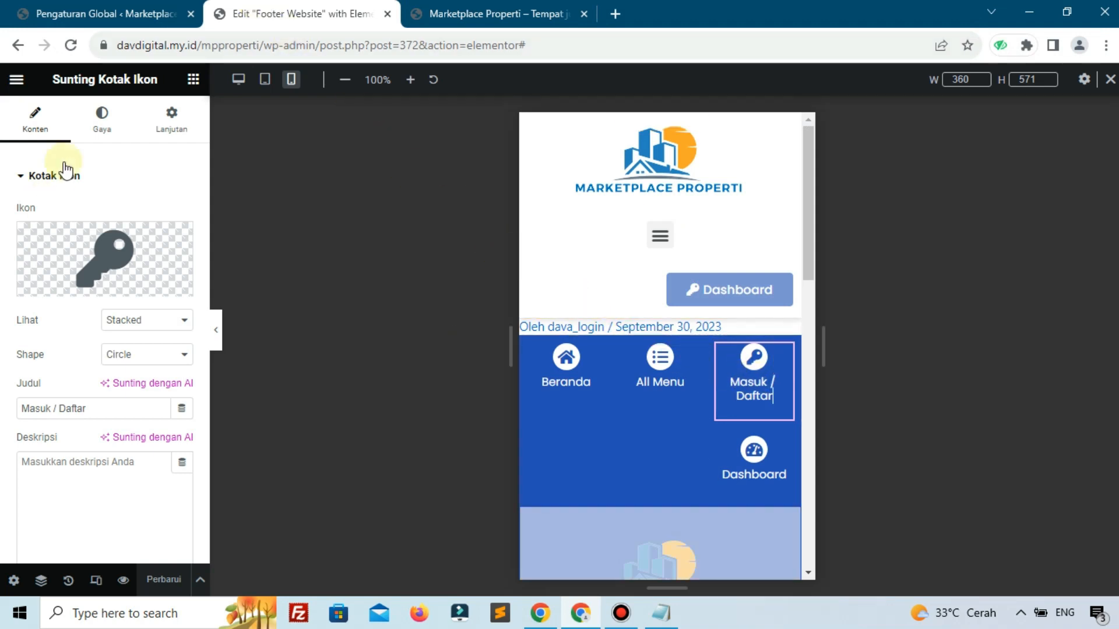
click(156, 140)
scroll(140, 274, down, 5)
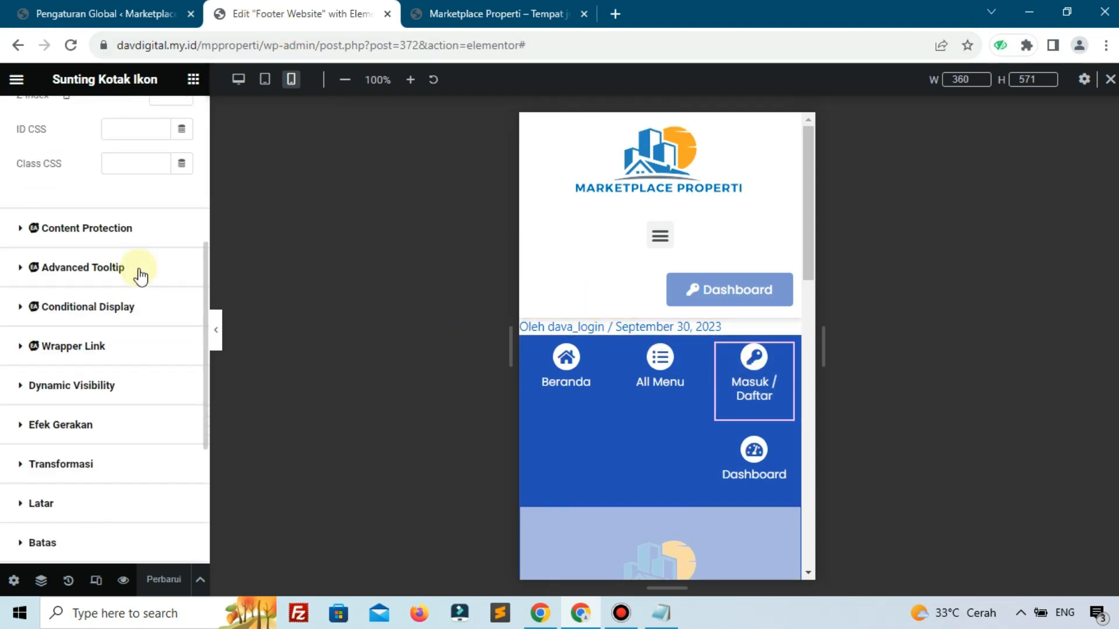
click(80, 388)
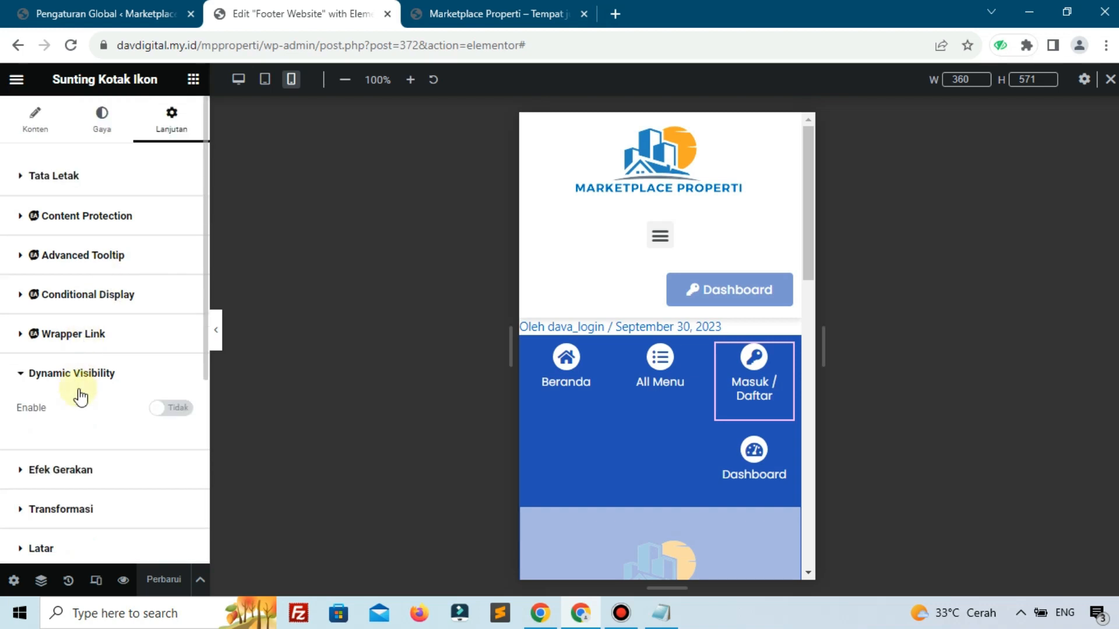
click(160, 415)
scroll(130, 425, down, 1)
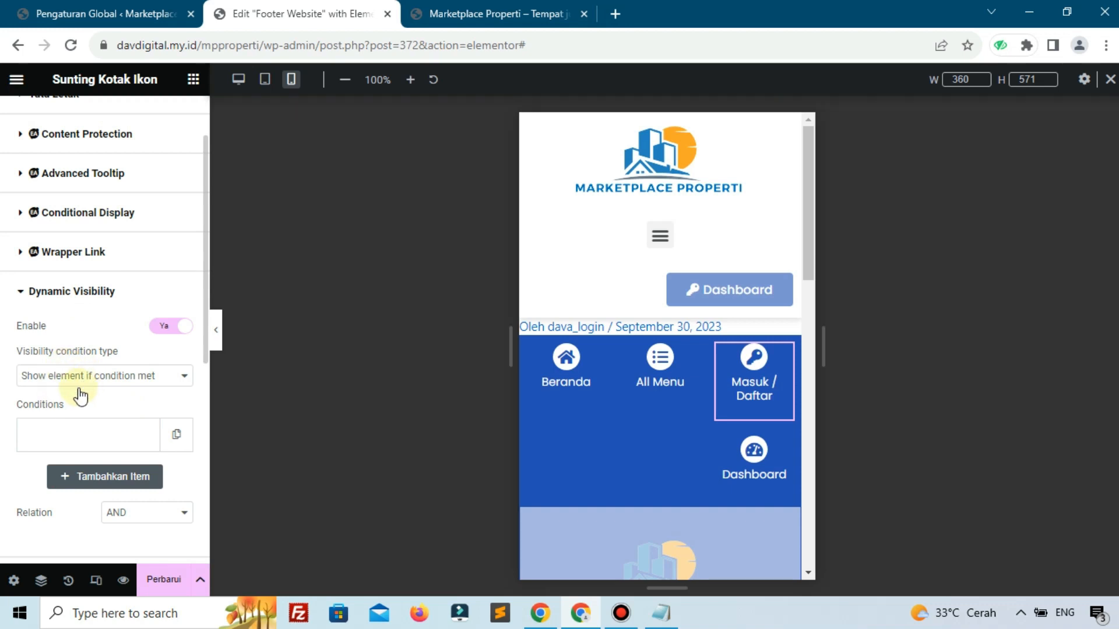
Set the Masuk / Daftar box's visibility condition to User not logged in and update the footer.
click(49, 427)
scroll(49, 427, down, 4)
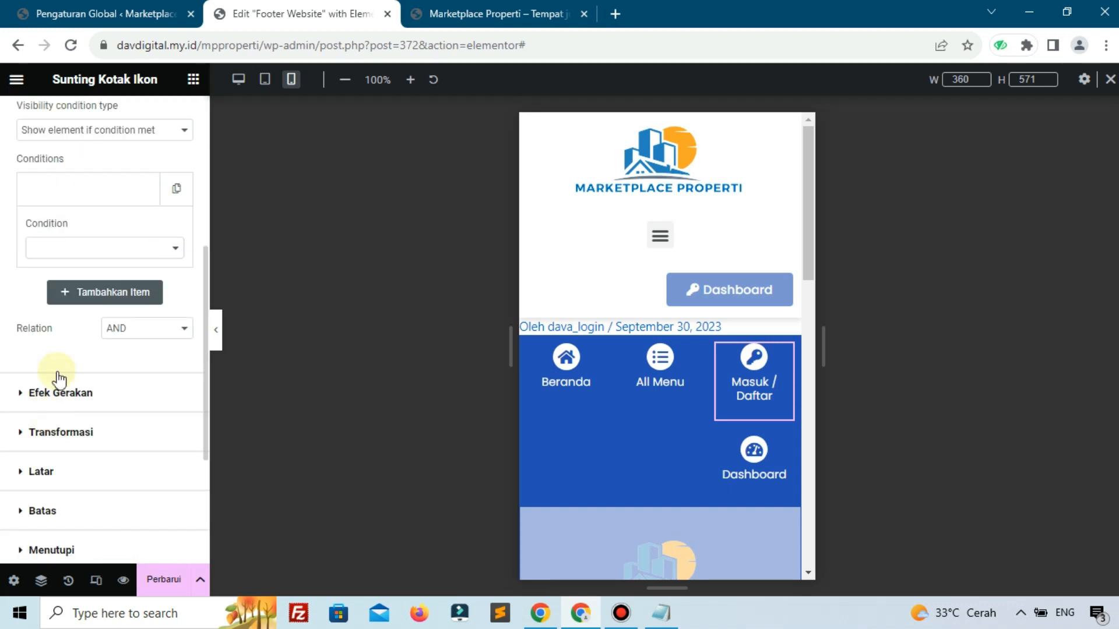
click(60, 249)
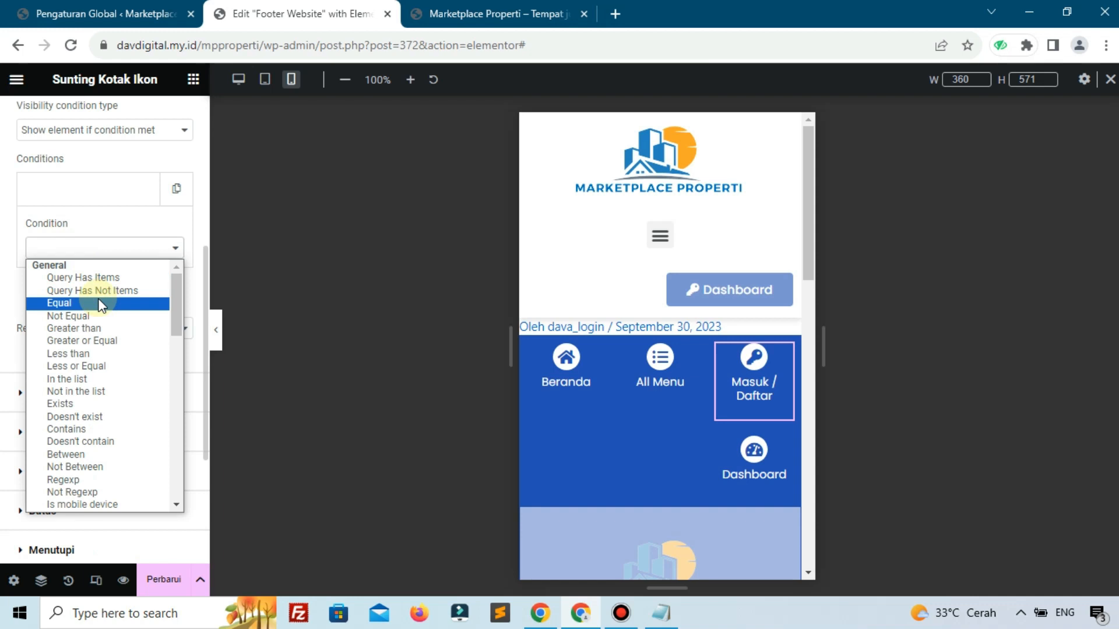
scroll(108, 326, down, 8)
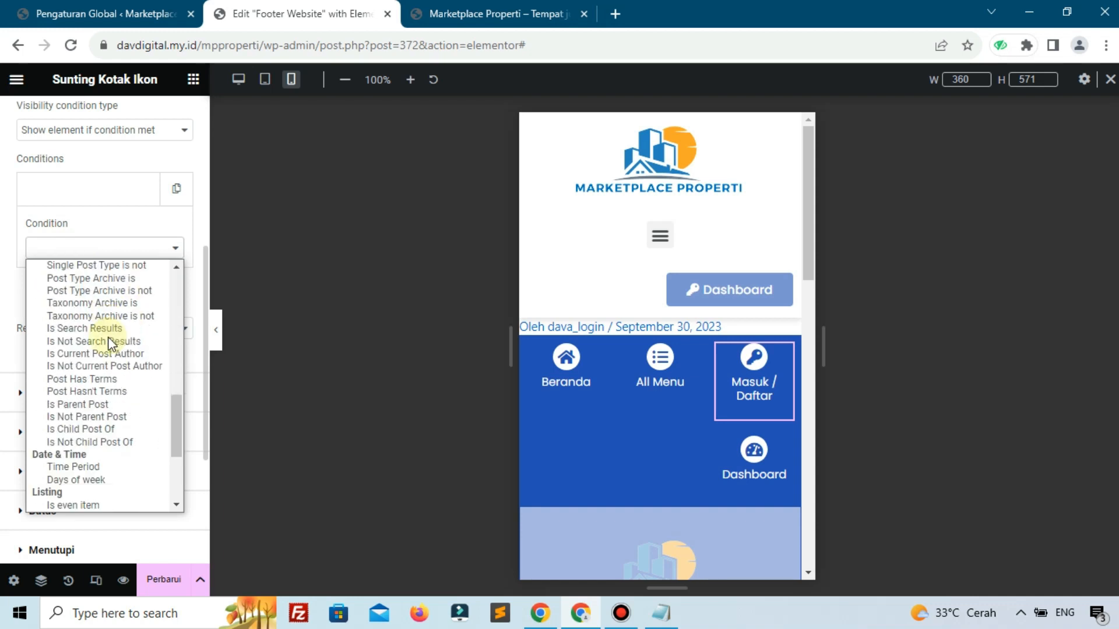
scroll(110, 344, down, 5)
scroll(111, 344, up, 15)
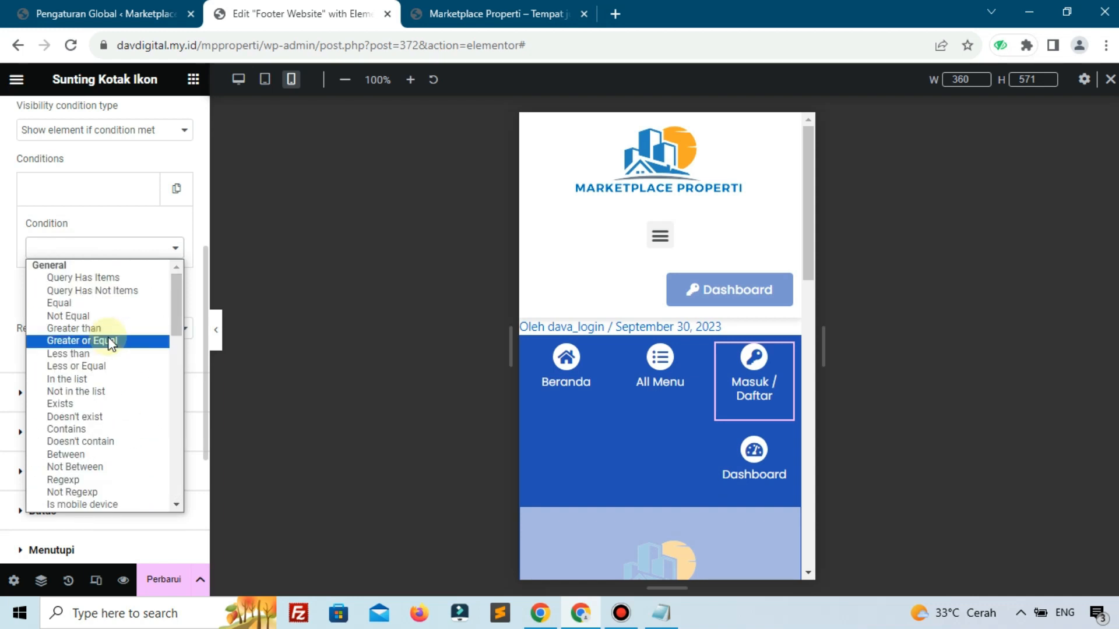
scroll(109, 343, down, 13)
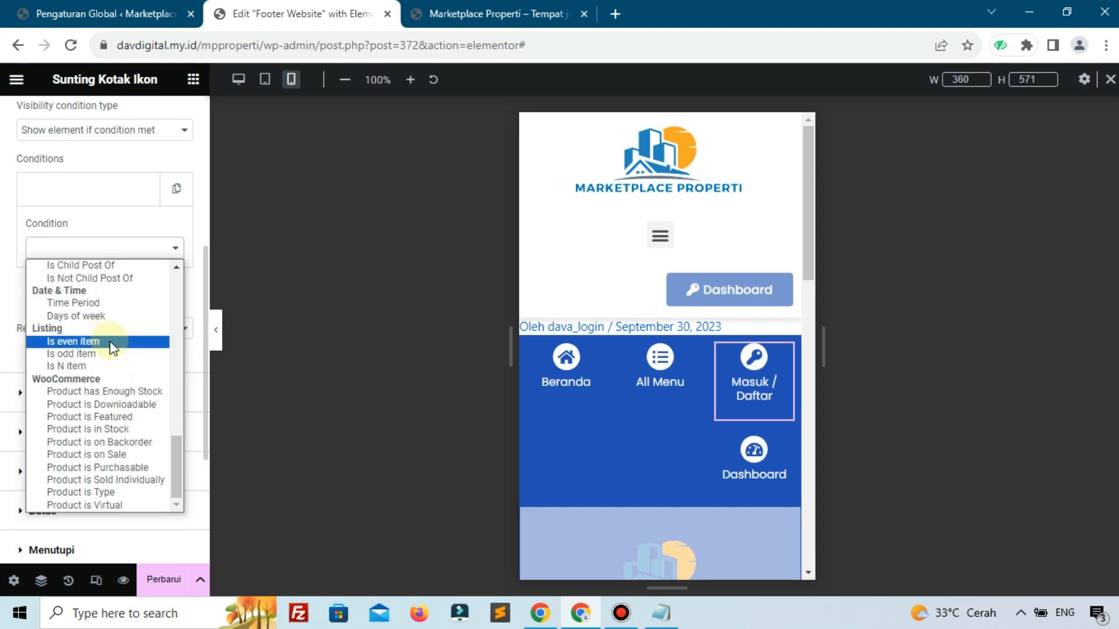
scroll(109, 349, up, 9)
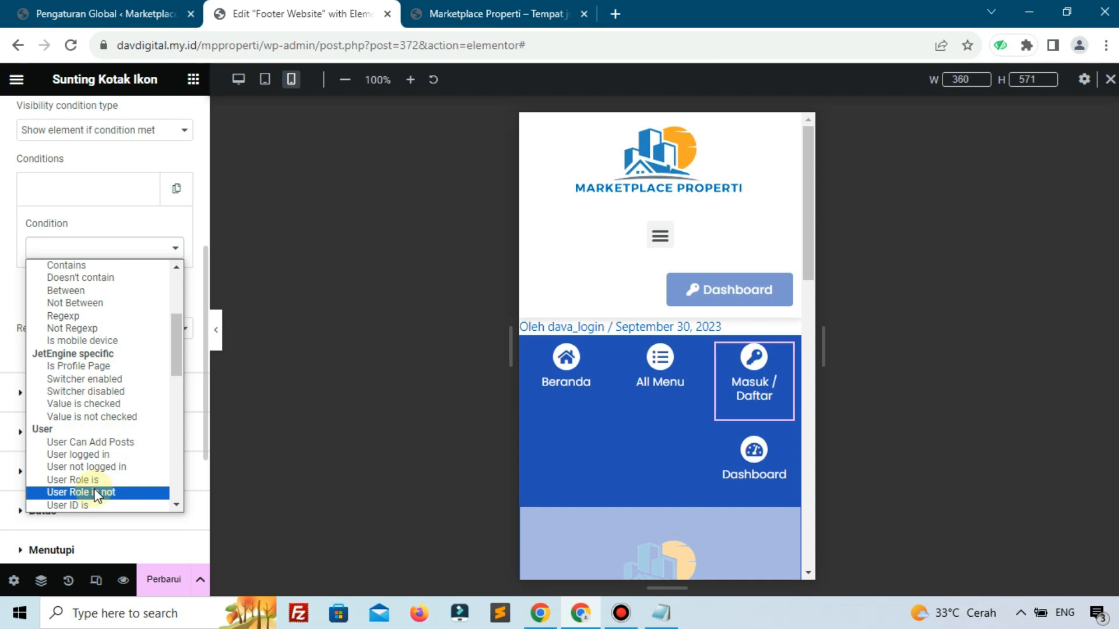
click(106, 468)
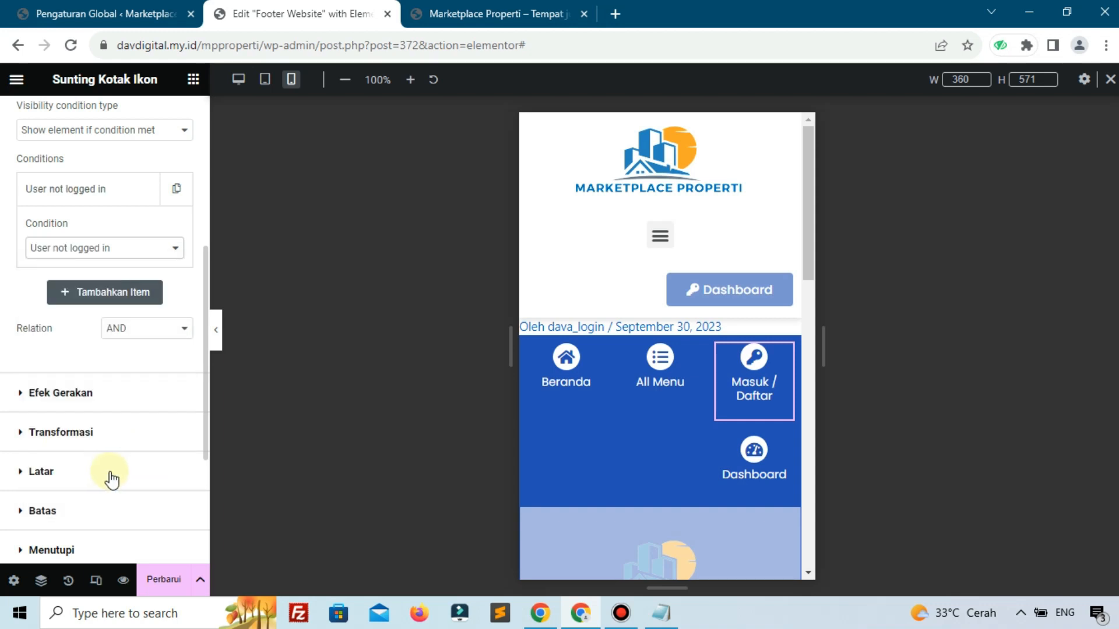
click(728, 382)
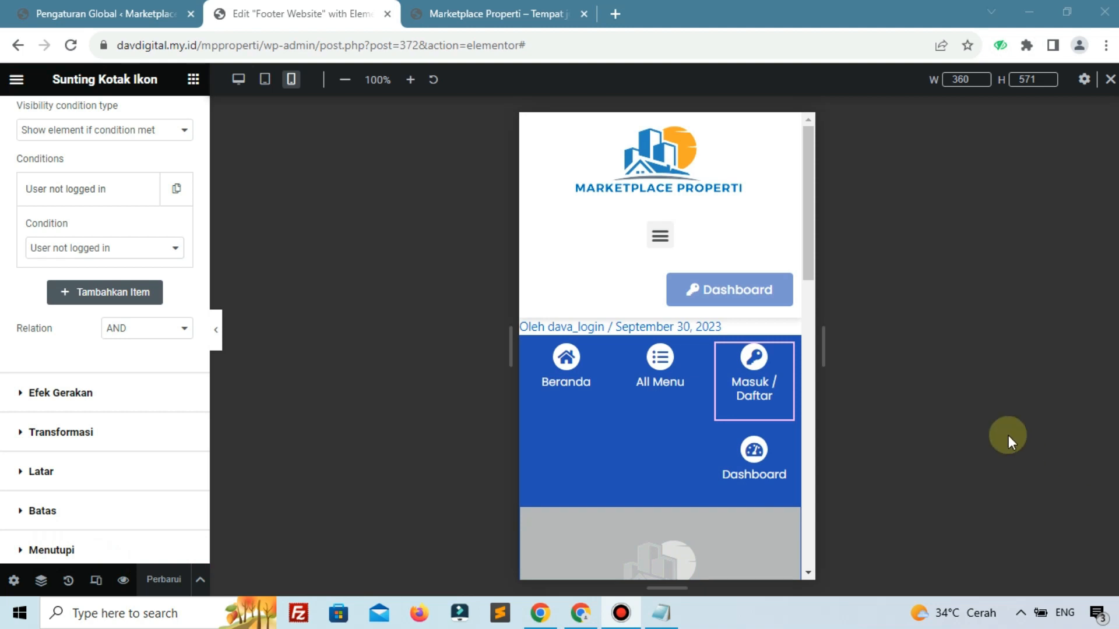
drag(760, 457, 760, 459)
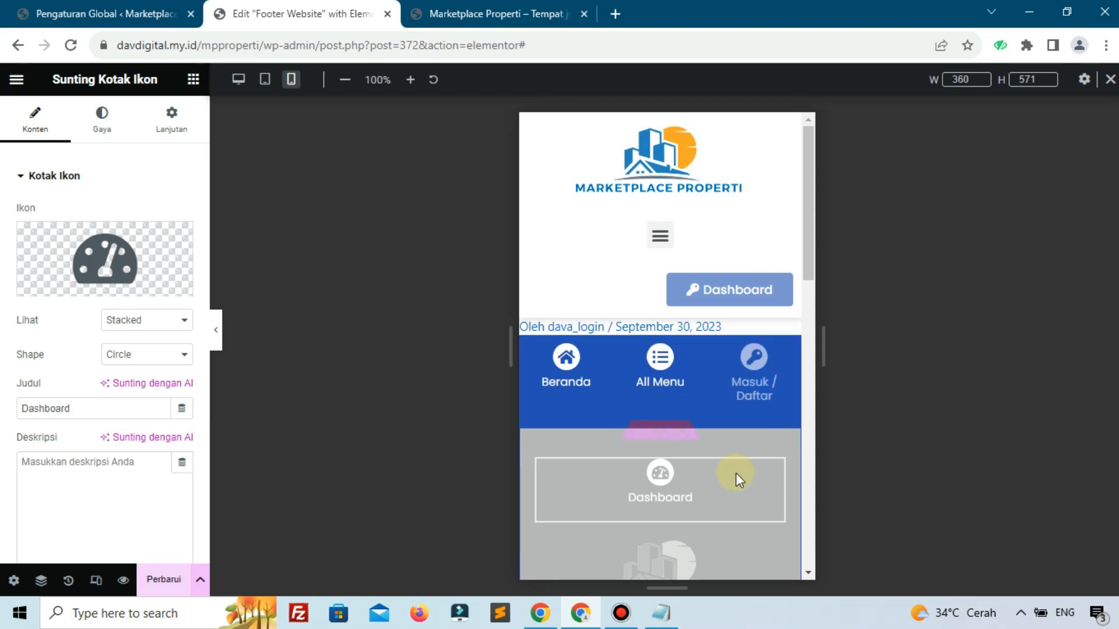
click(68, 580)
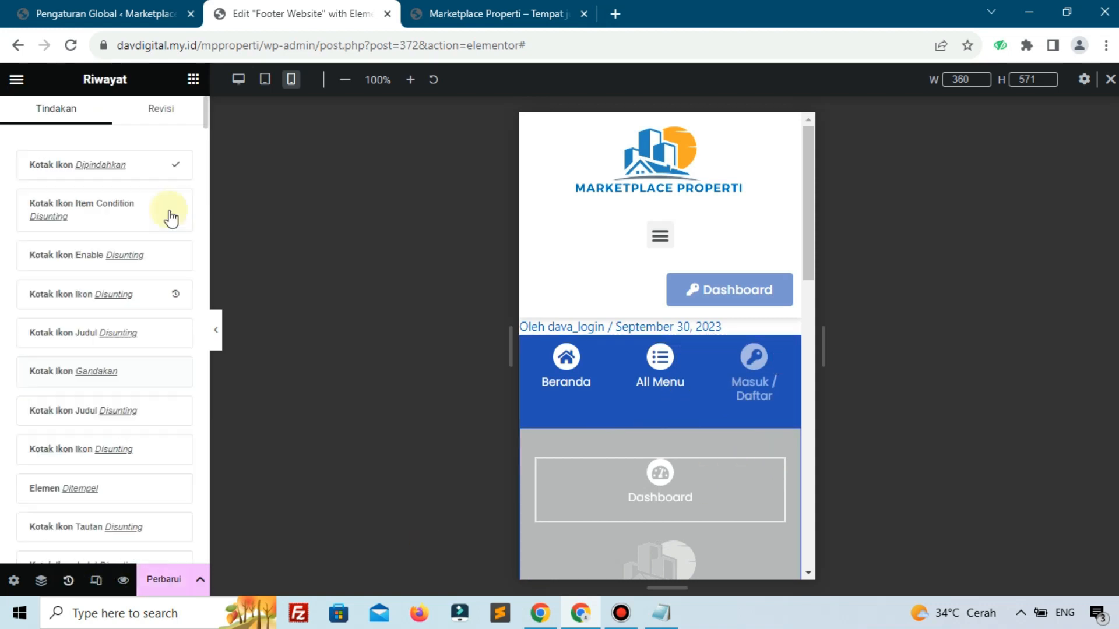
click(172, 171)
click(175, 213)
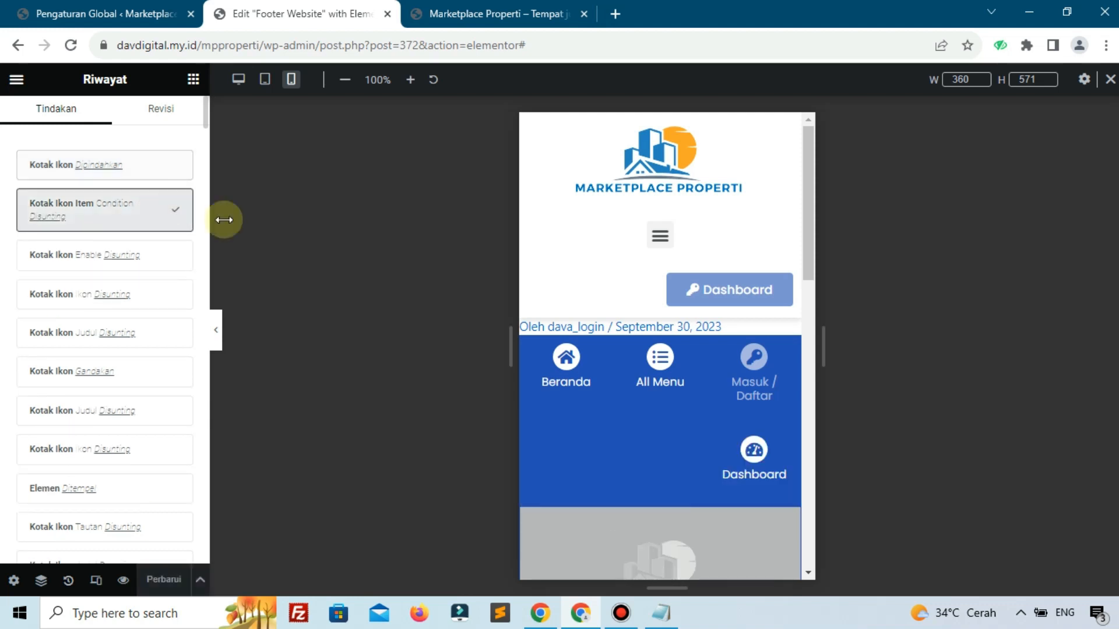
drag(739, 447, 741, 448)
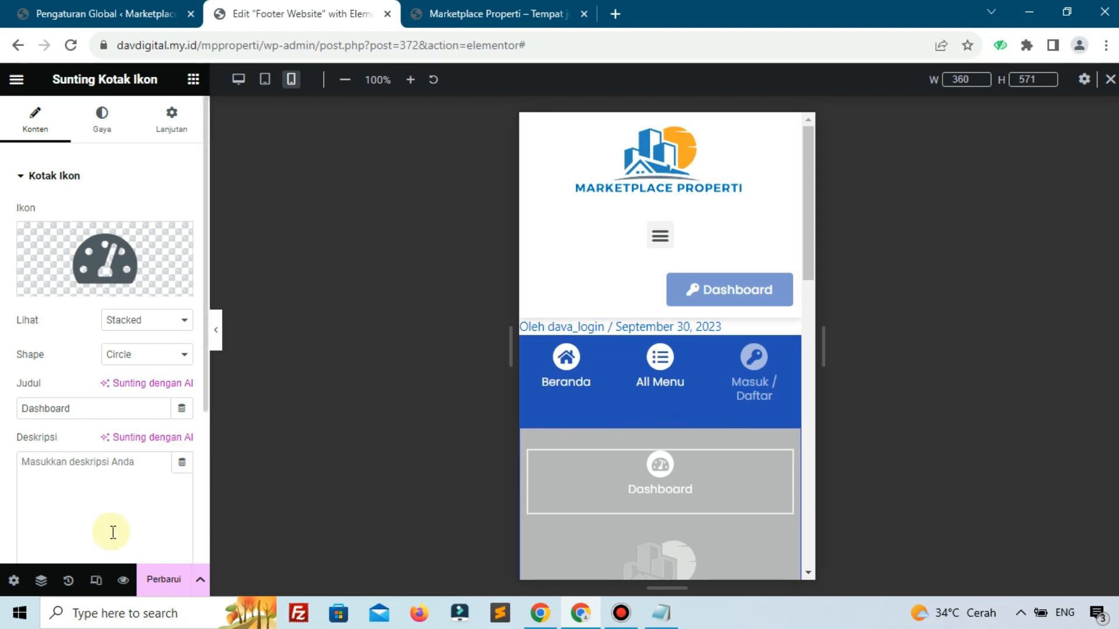
click(69, 579)
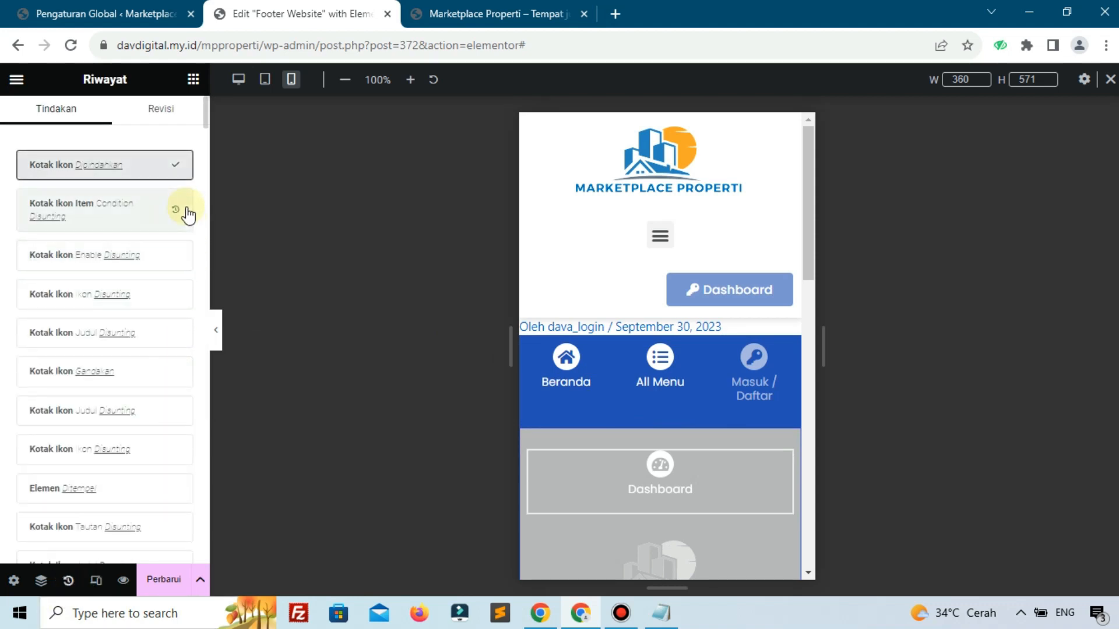
click(187, 211)
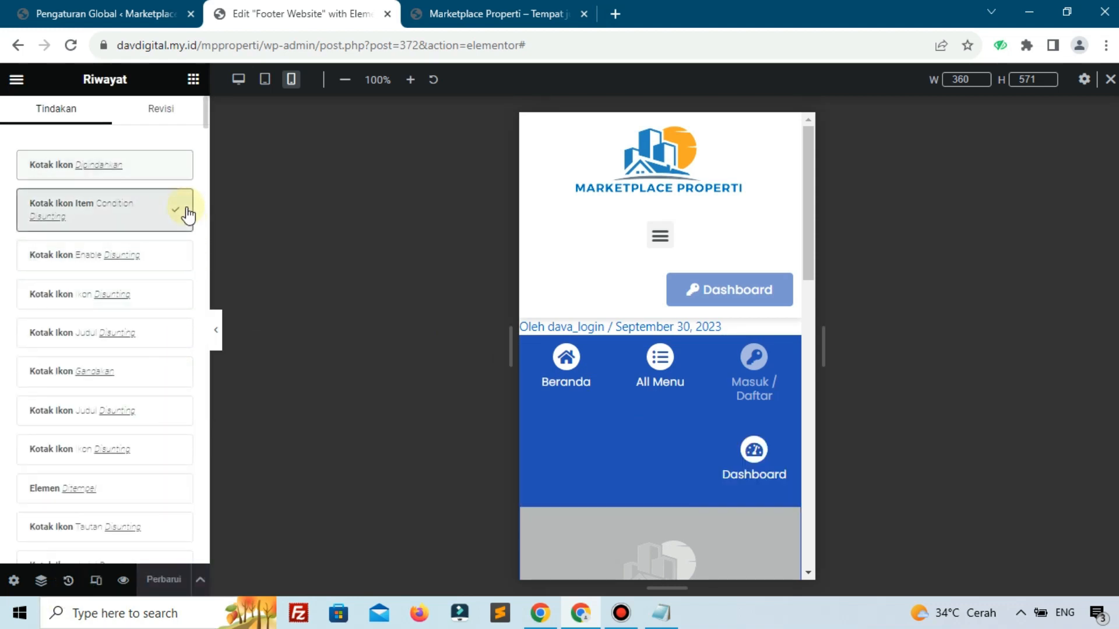
Enable Dynamic Visibility for the Dashboard icon box in the footer's third column.
click(752, 456)
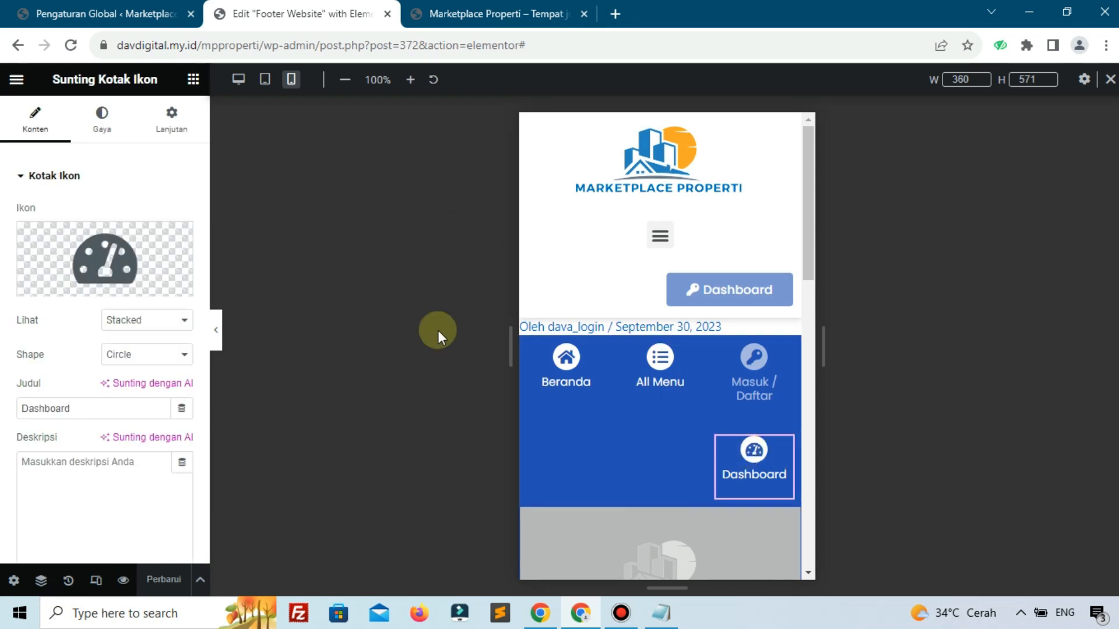
click(188, 132)
scroll(180, 138, down, 10)
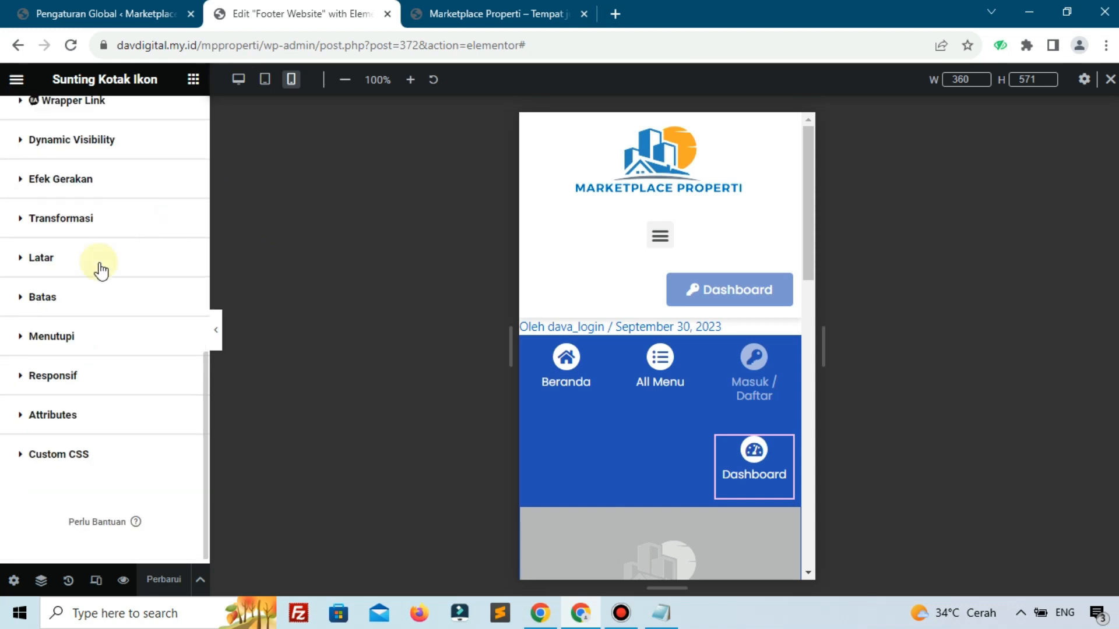
scroll(63, 280, up, 4)
click(75, 385)
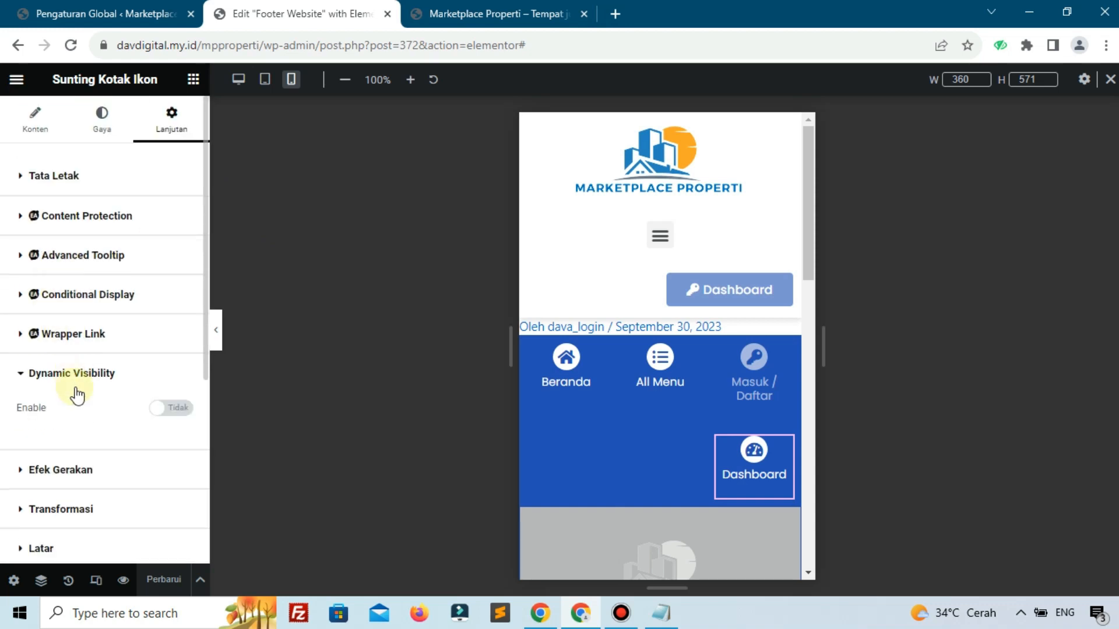
click(169, 398)
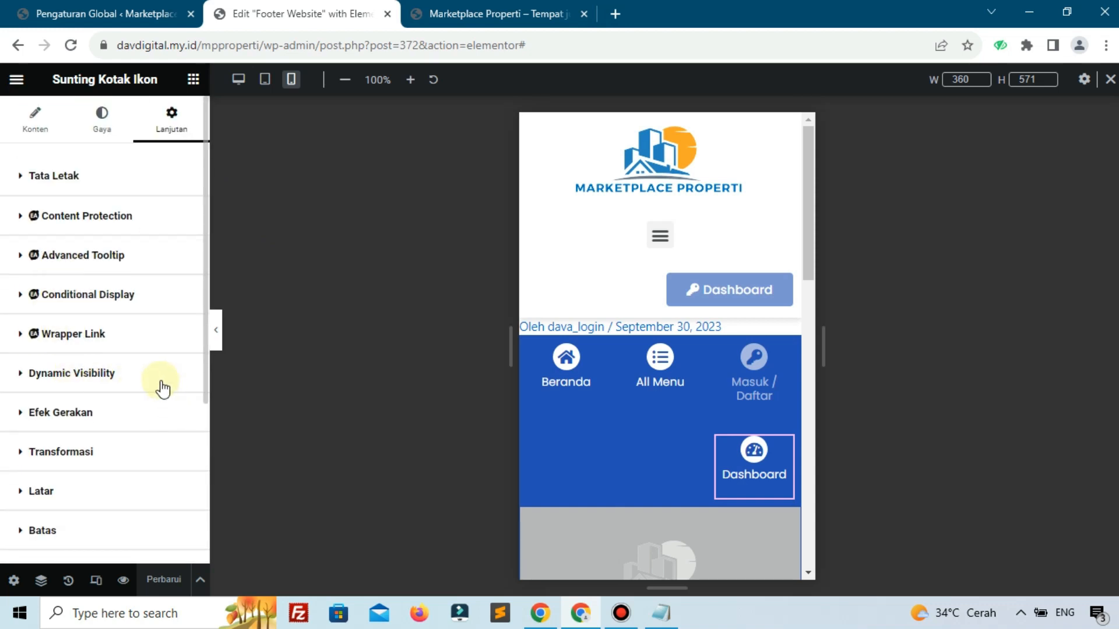
click(161, 383)
click(160, 411)
scroll(74, 434, down, 2)
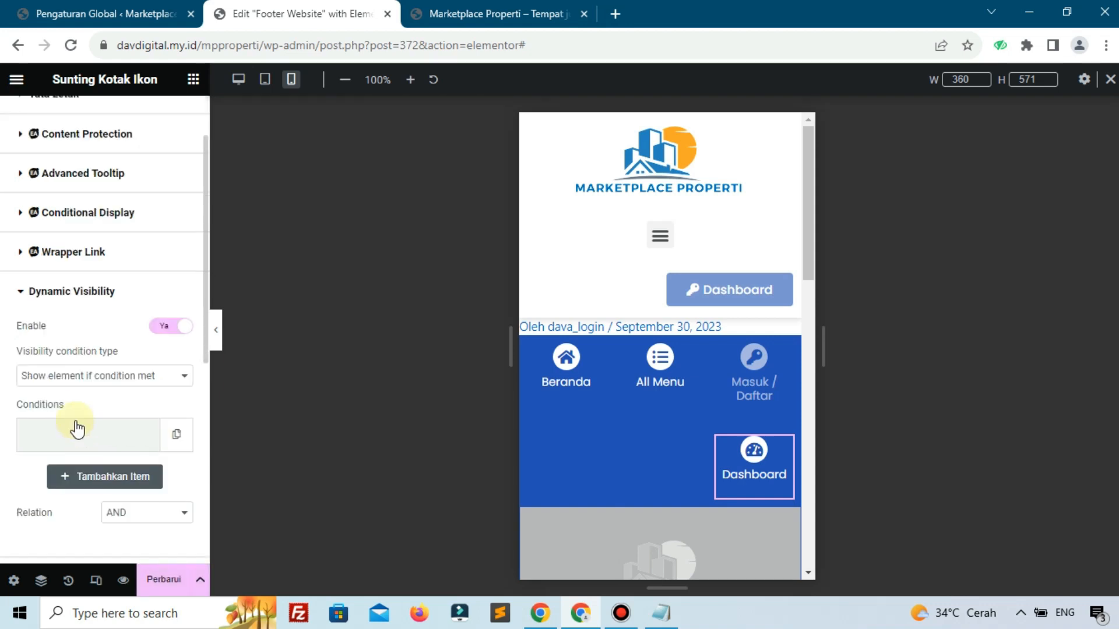
Set the Dashboard box's visibility condition to User logged in and update the footer.
click(73, 431)
scroll(87, 385, down, 3)
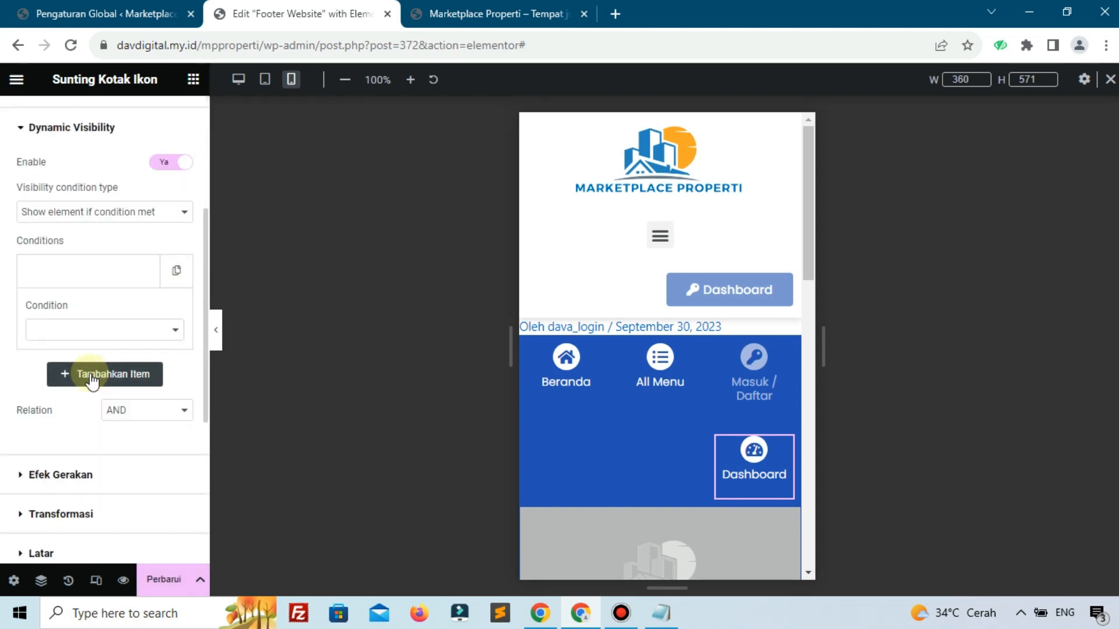
click(97, 330)
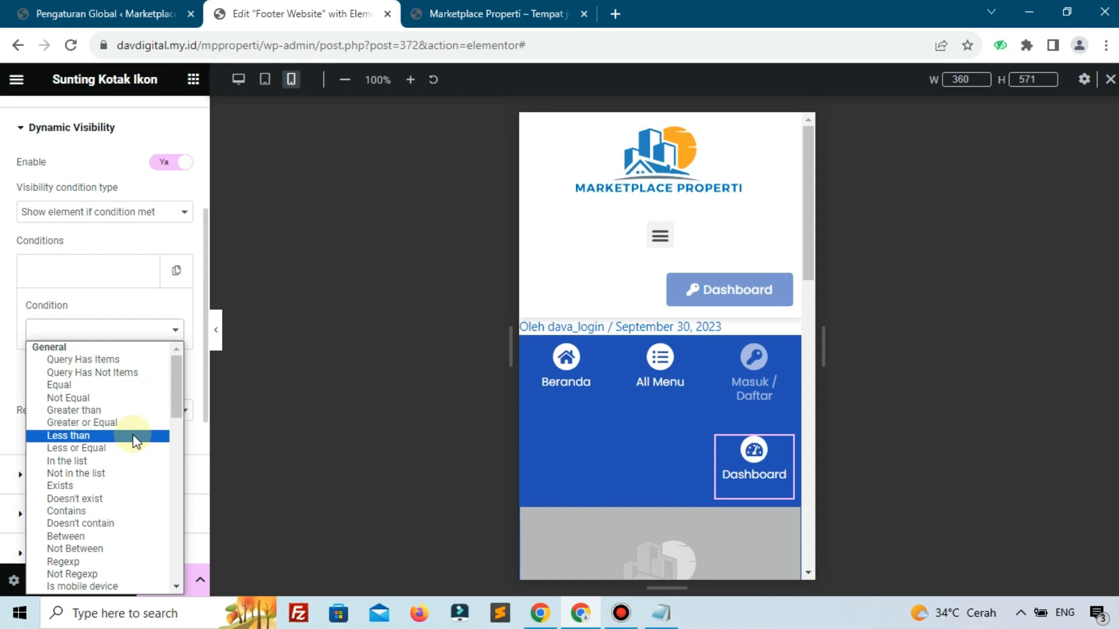
scroll(138, 441, down, 3)
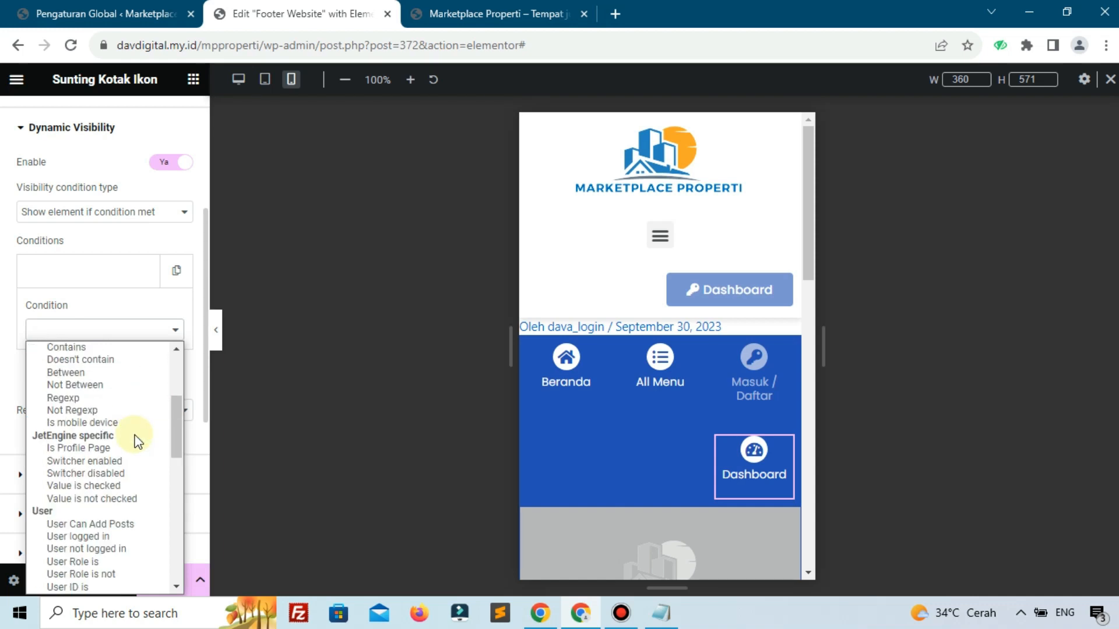
click(106, 536)
click(154, 583)
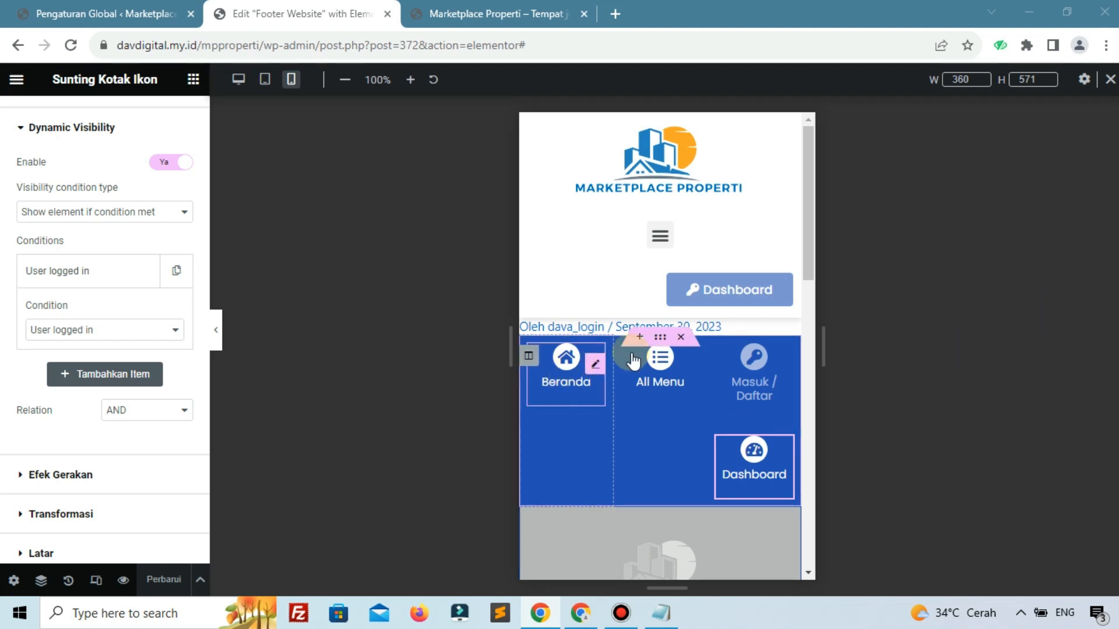
Reload the live site's mobile preview and check the footer's third column while logged in.
click(470, 11)
click(70, 46)
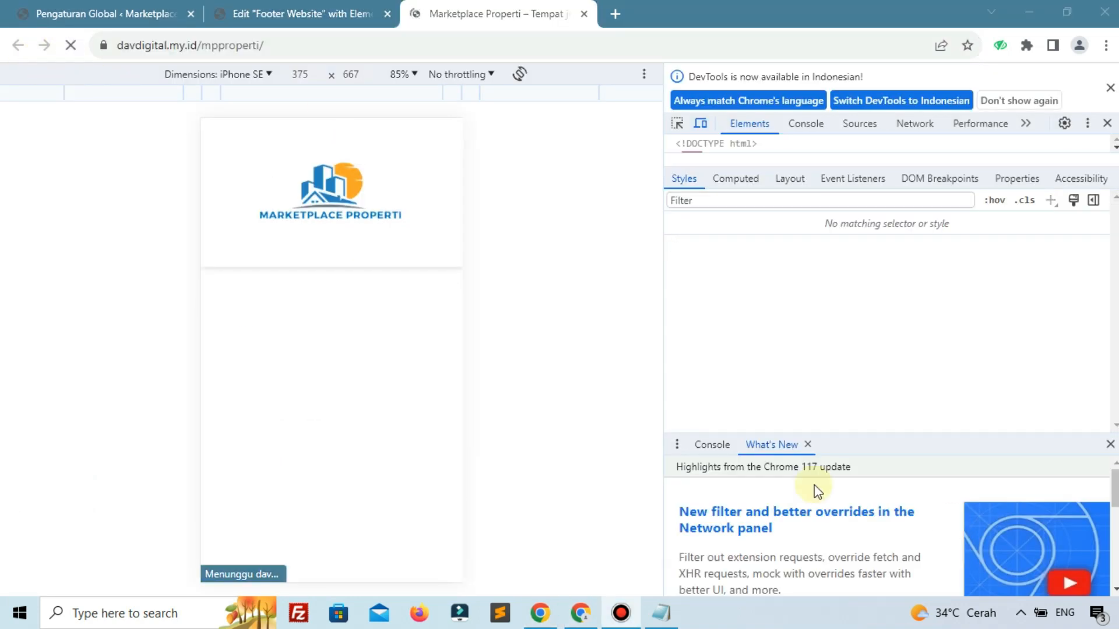
scroll(368, 384, down, 10)
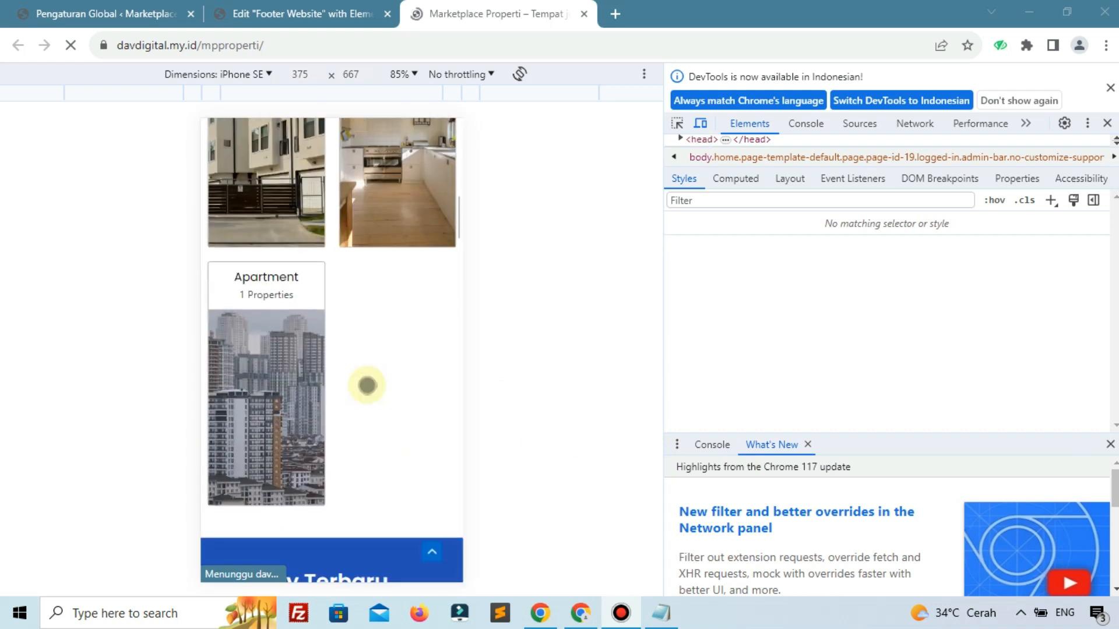
scroll(367, 384, down, 15)
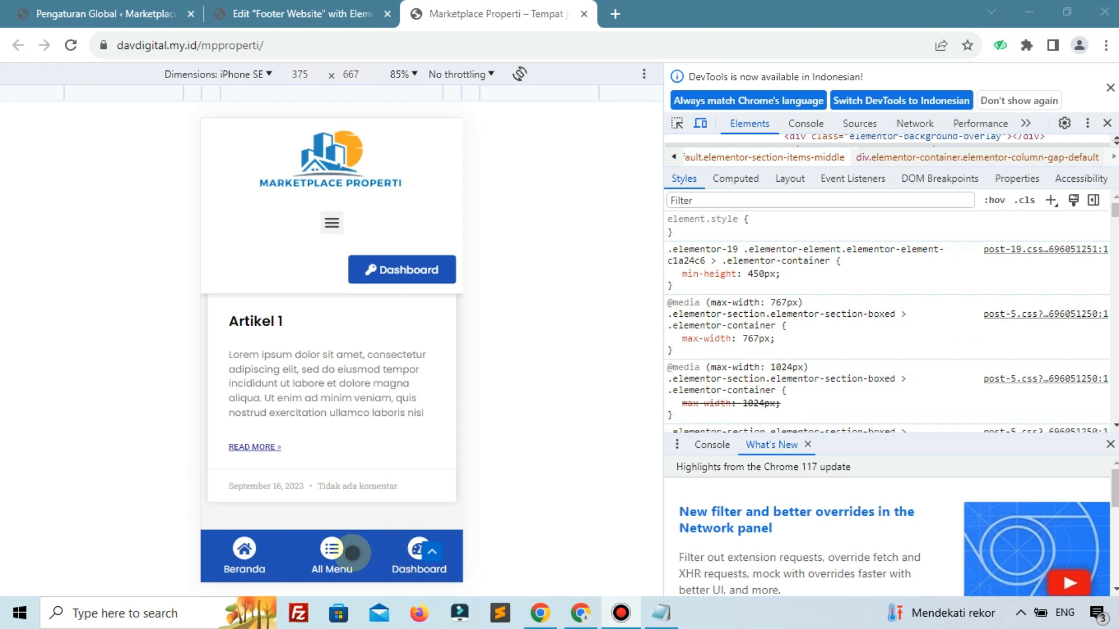
Return to the footer editor and set the section's mobile top padding to 3%, with the sides unlinked.
click(297, 13)
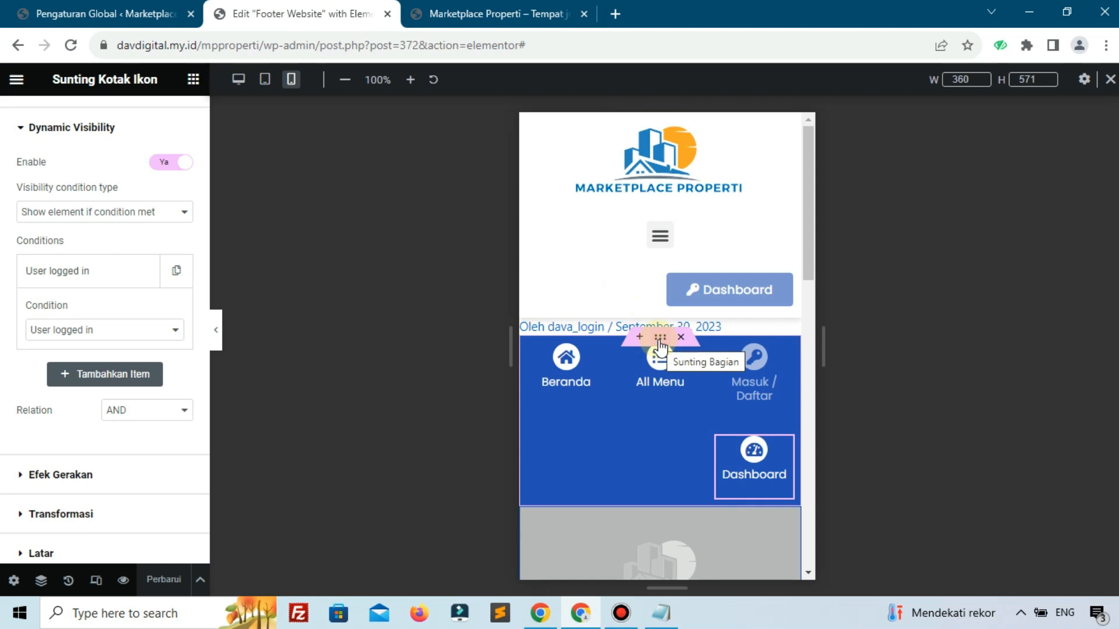
click(373, 230)
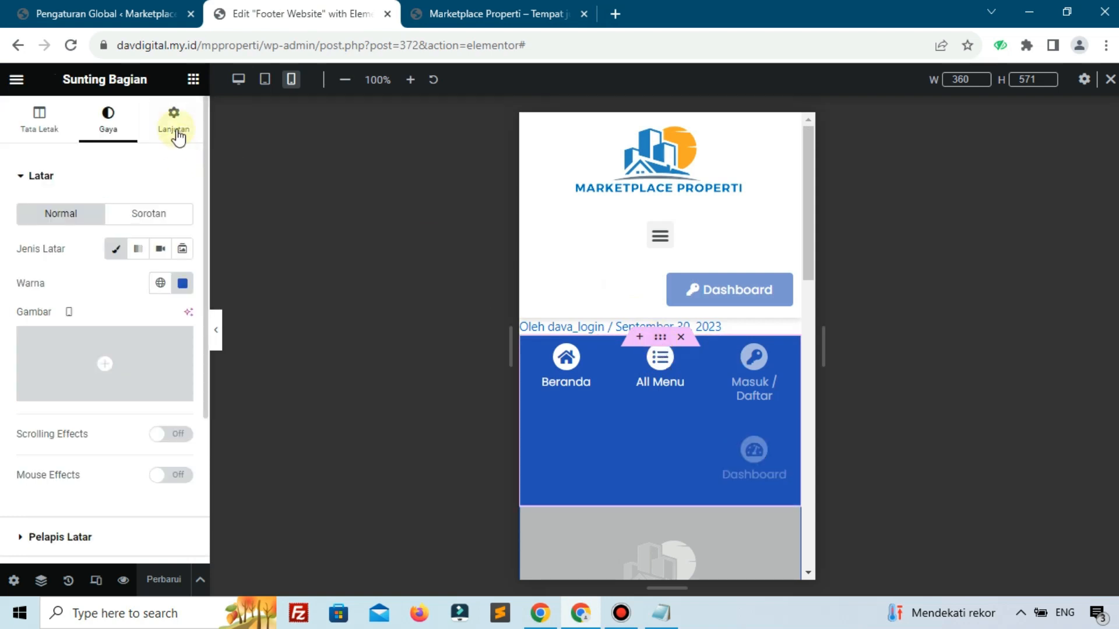
click(174, 124)
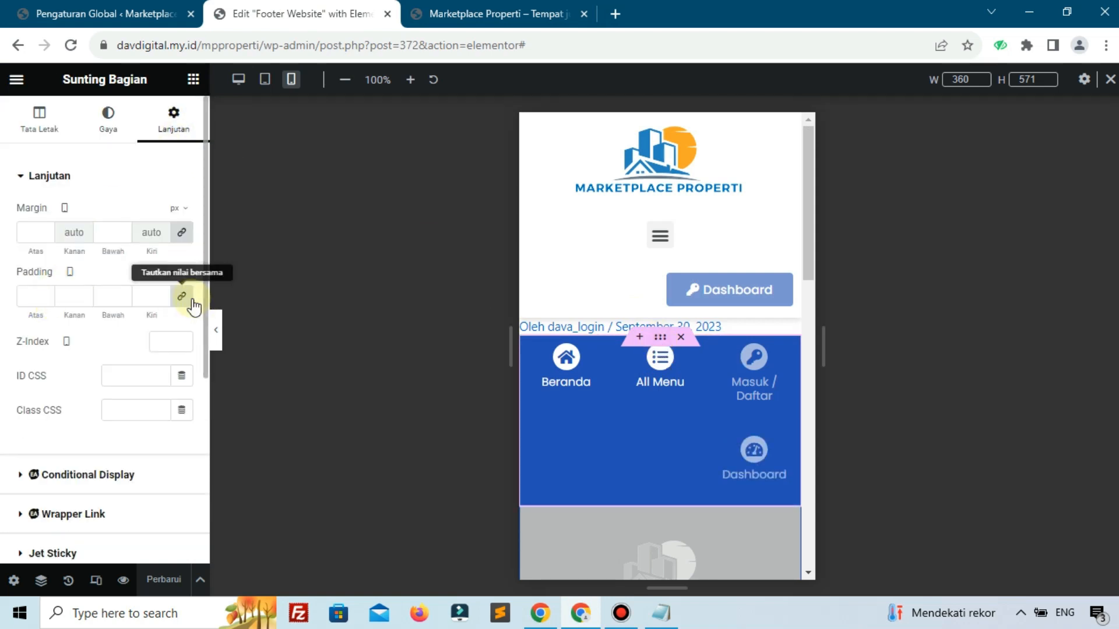
click(181, 298)
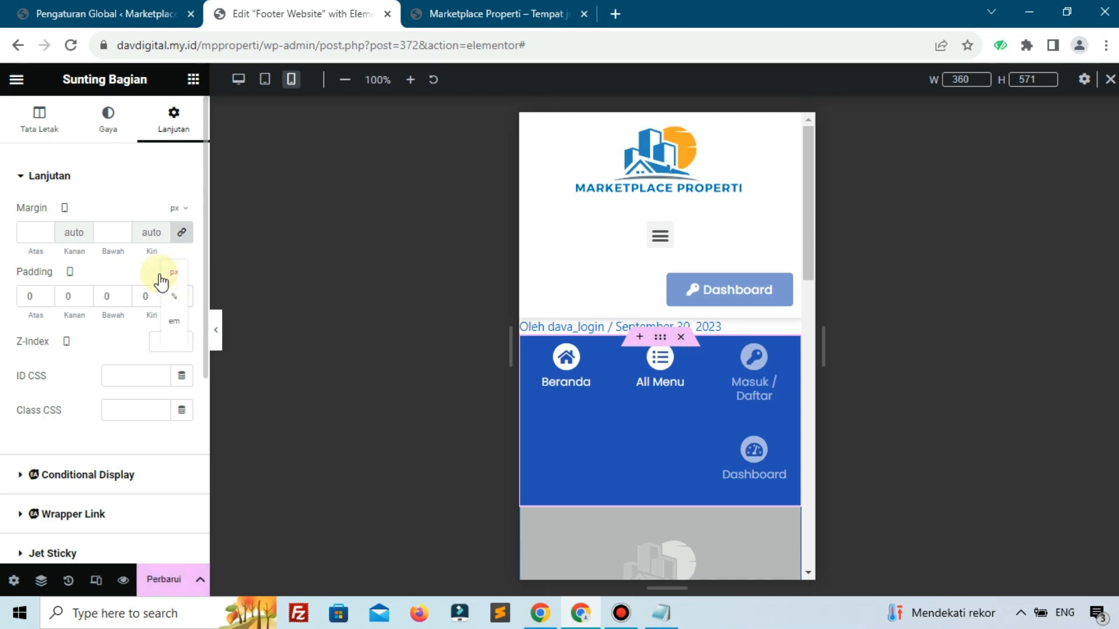
click(174, 298)
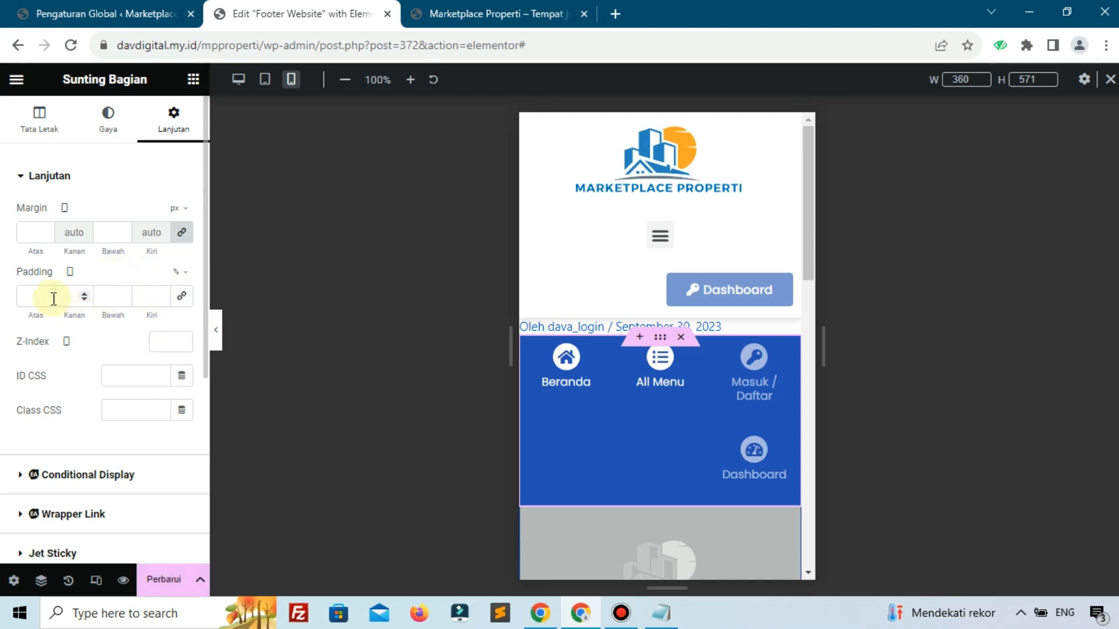
click(51, 292)
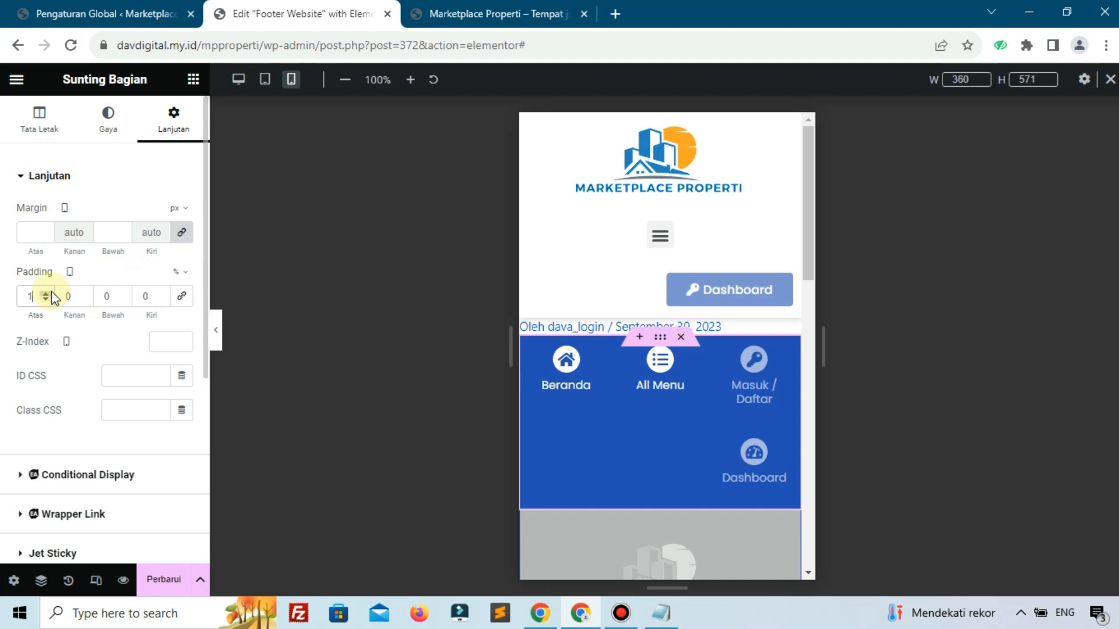
click(51, 292)
click(51, 292)
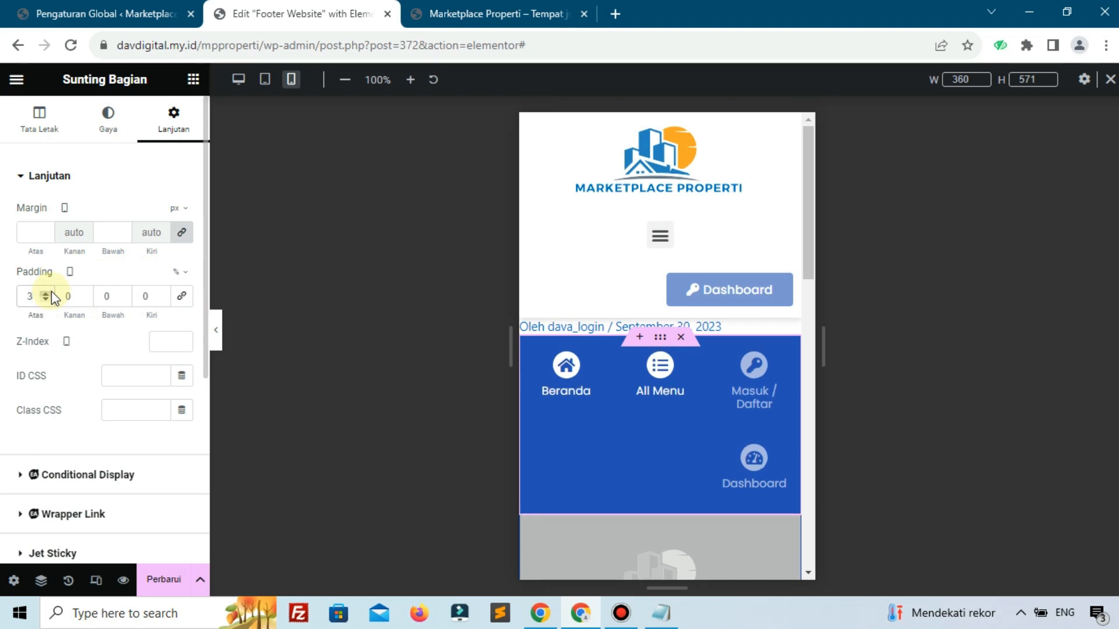
Round the footer section's two upper corners with a 15 px radius, add a default box shadow and update the footer.
click(105, 122)
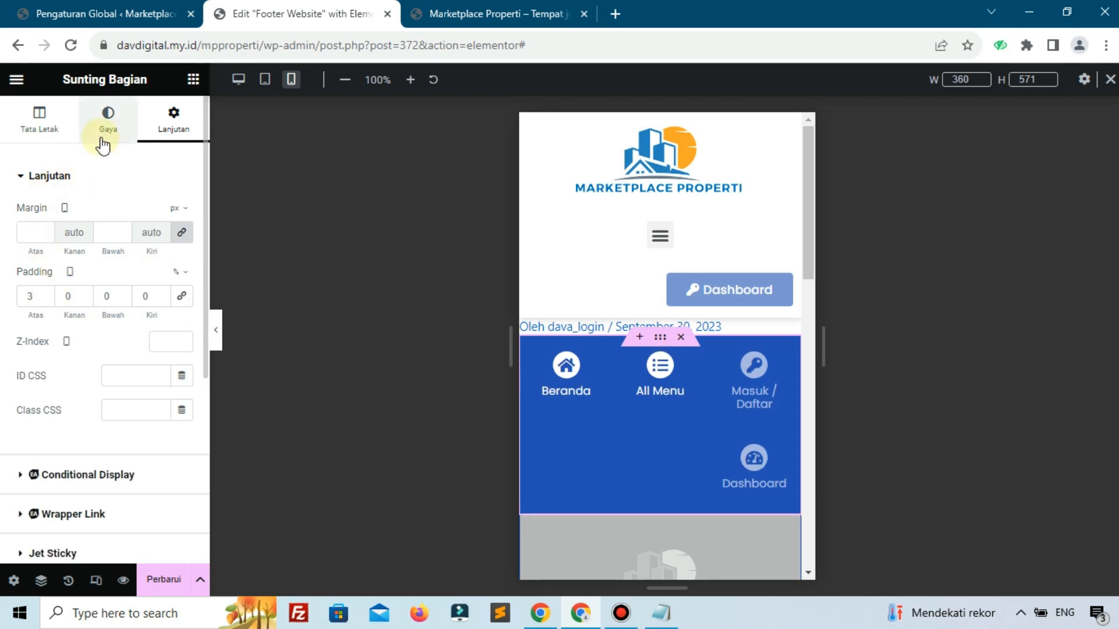
scroll(86, 367, down, 4)
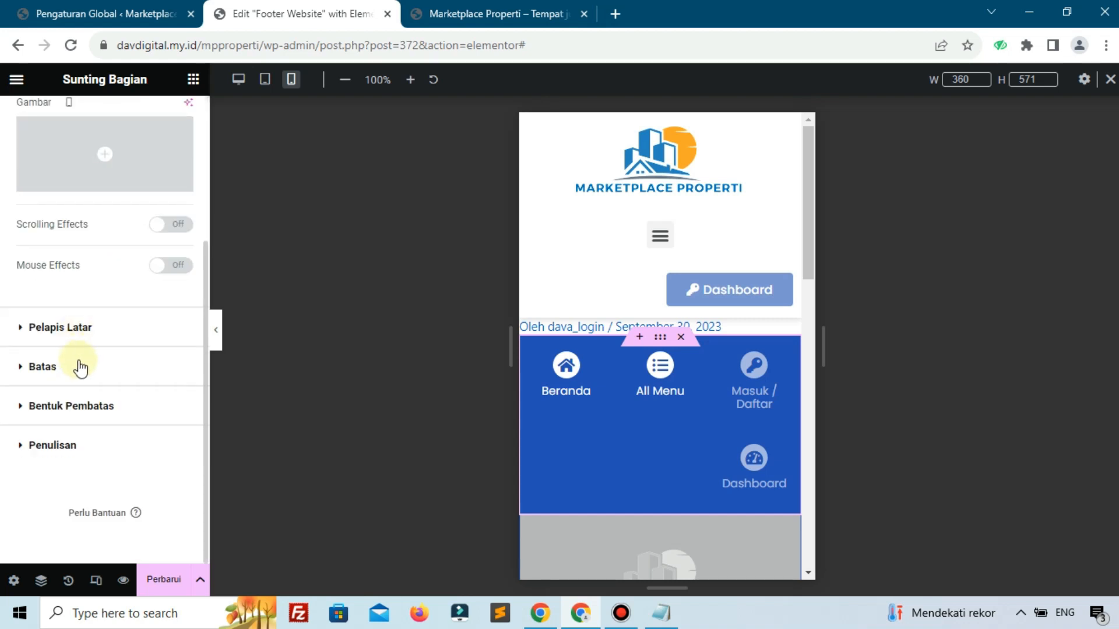
click(80, 367)
click(182, 402)
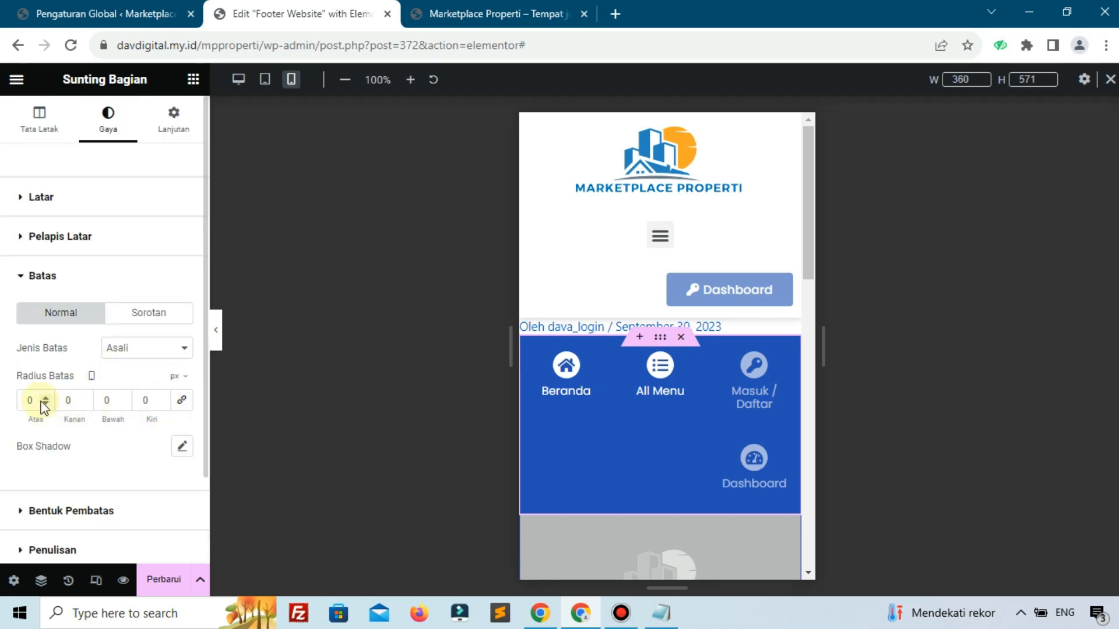
drag(32, 401, 16, 402)
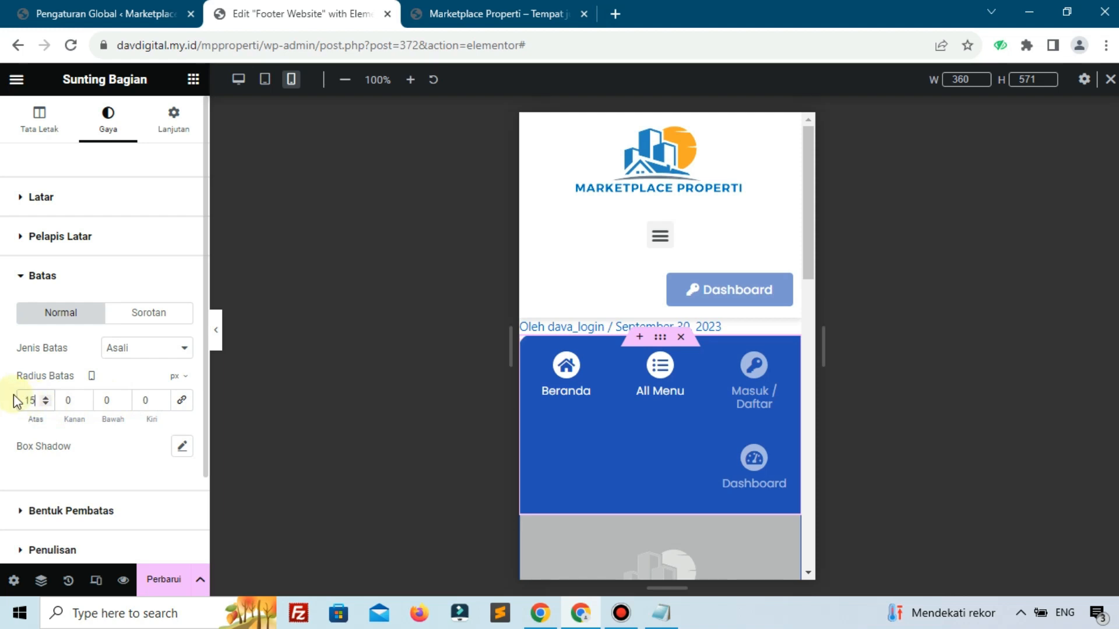
click(65, 401)
text(15)
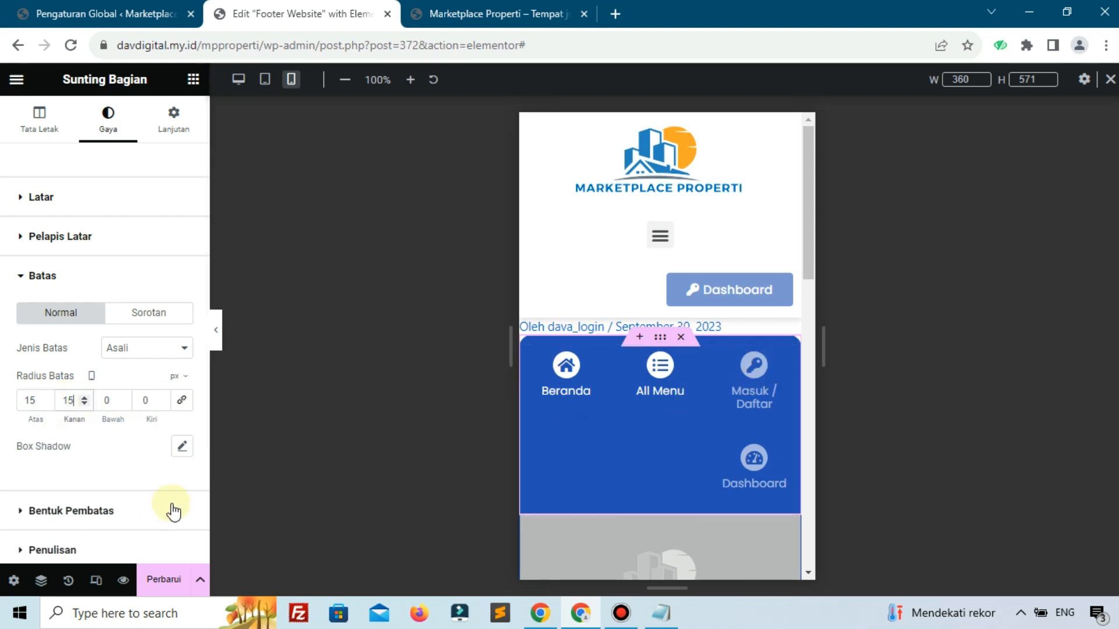
click(181, 447)
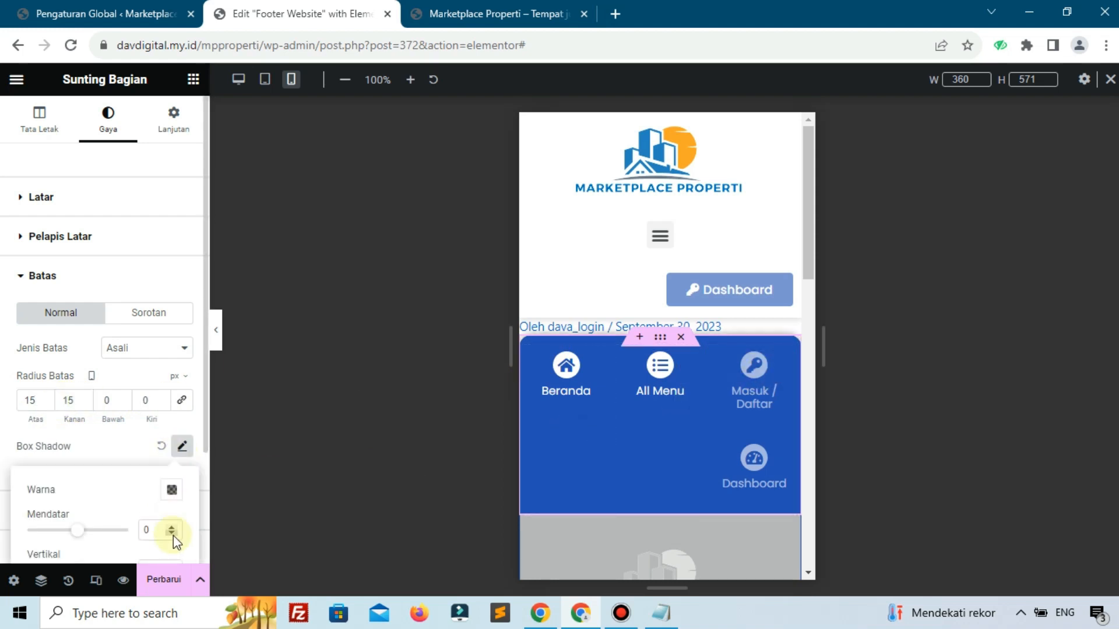
click(154, 591)
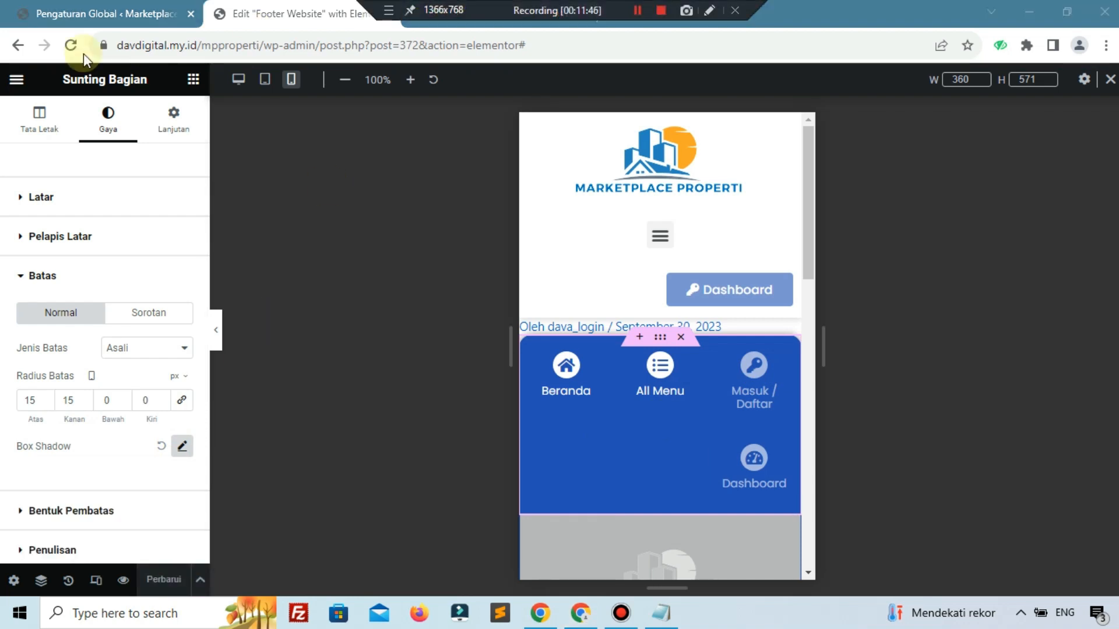
Reload the live site's mobile preview to check the footer's padding and rounded corners, and dismiss the DevTools language notice.
click(463, 17)
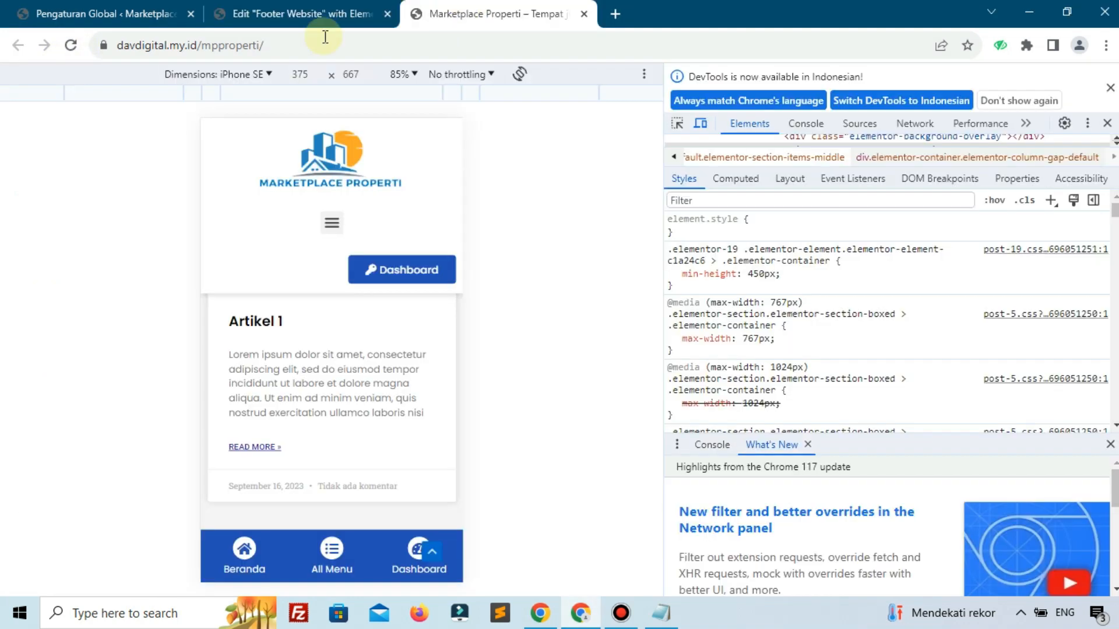
click(65, 51)
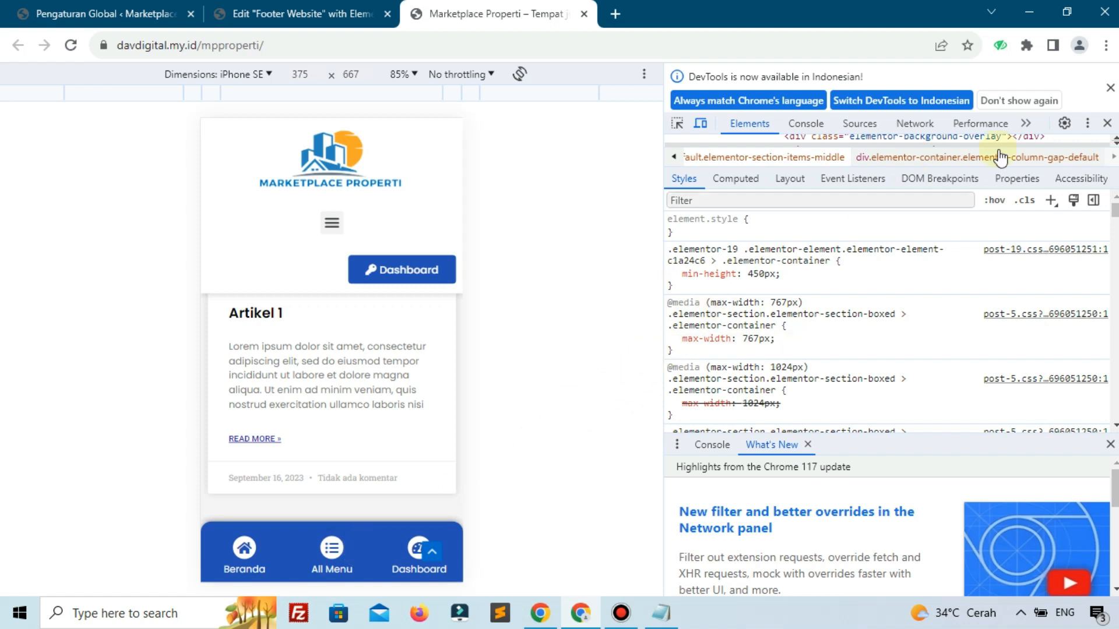
click(1109, 88)
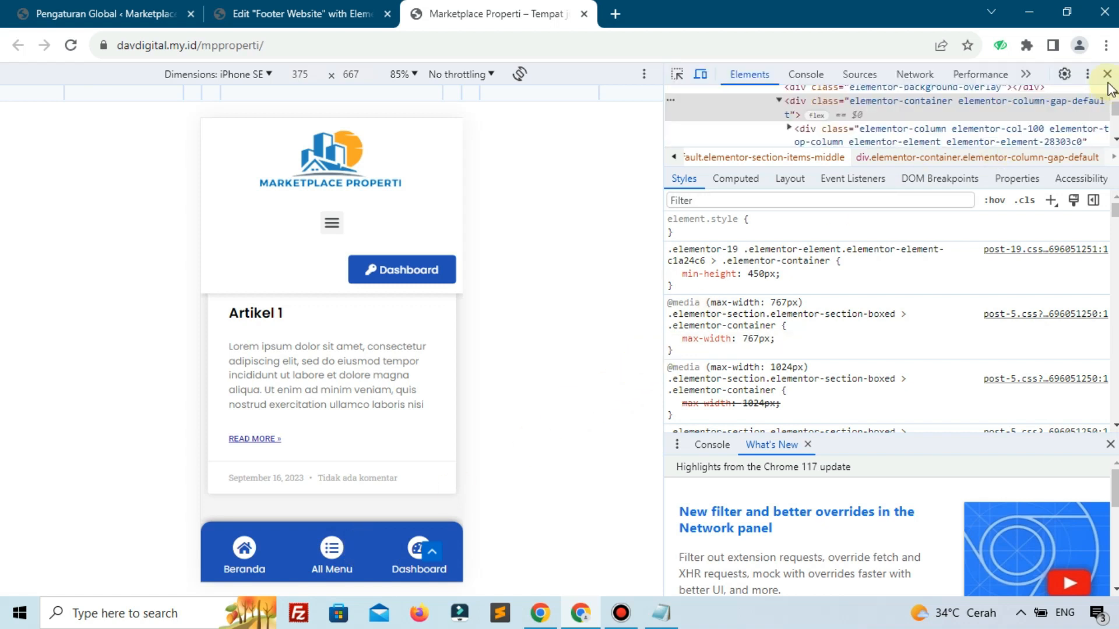
Close DevTools, return to the footer editor, hide the mobile footer section on desktop and tablet portrait, and update the footer.
click(1107, 75)
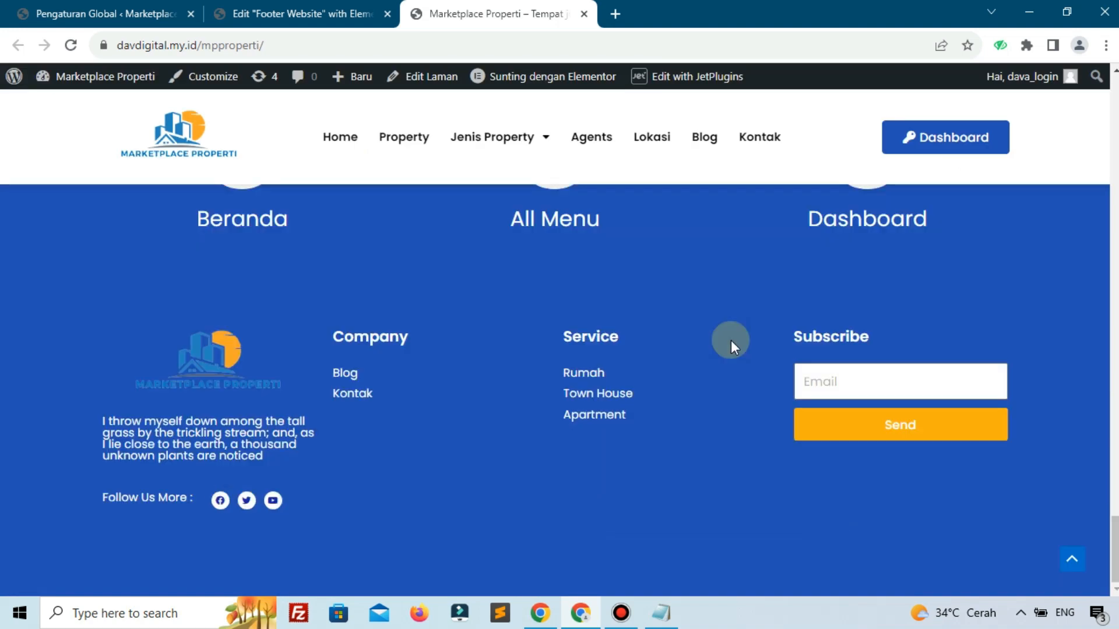
click(298, 13)
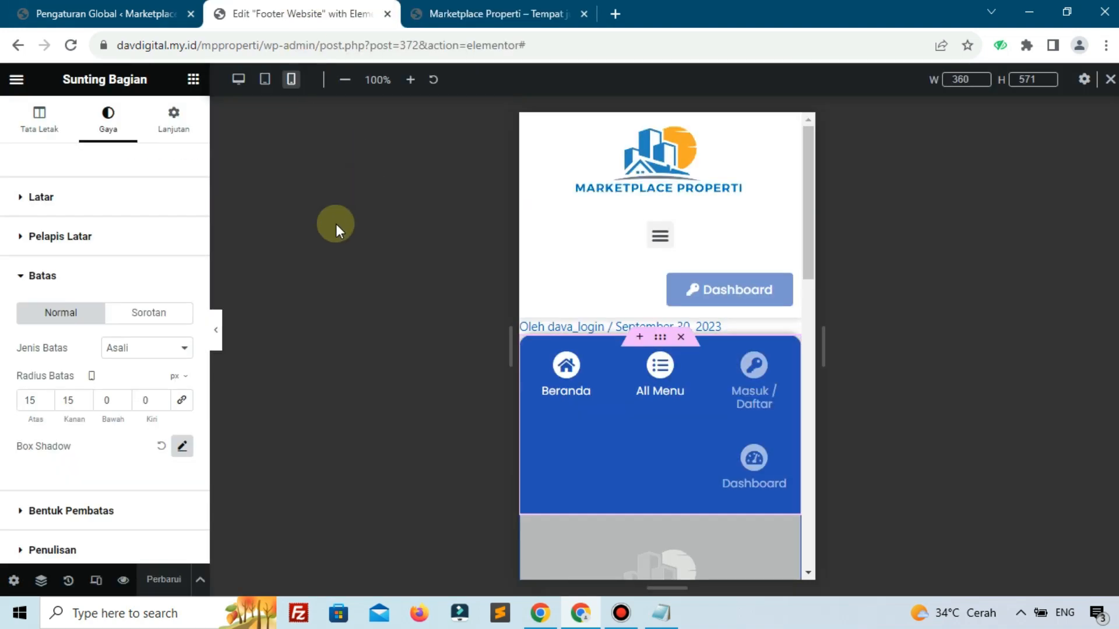
click(169, 129)
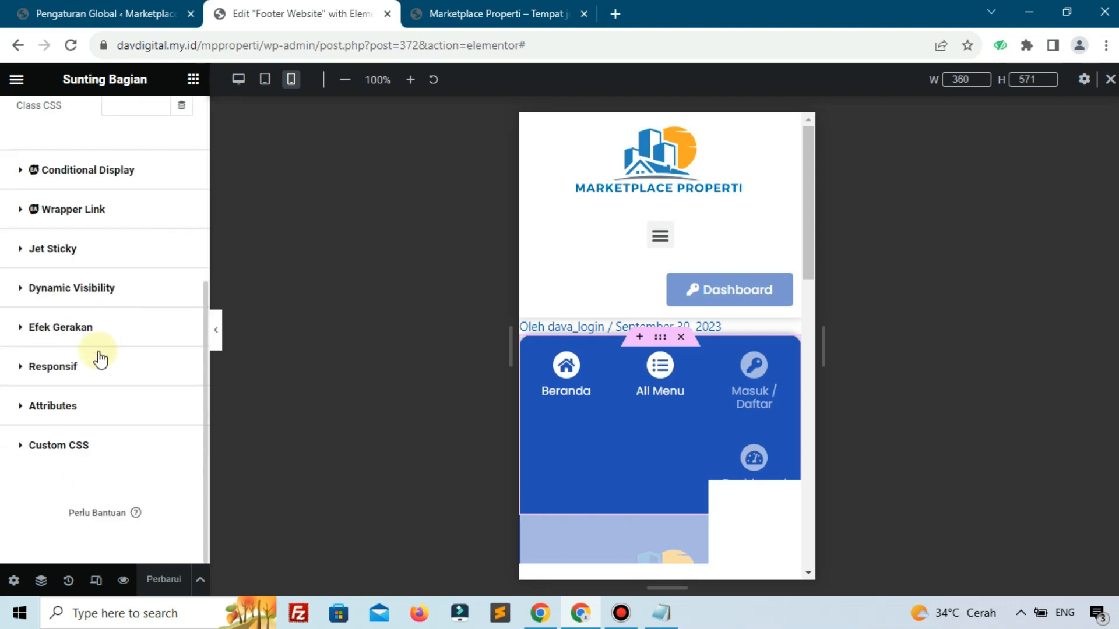
click(100, 358)
scroll(95, 376, down, 4)
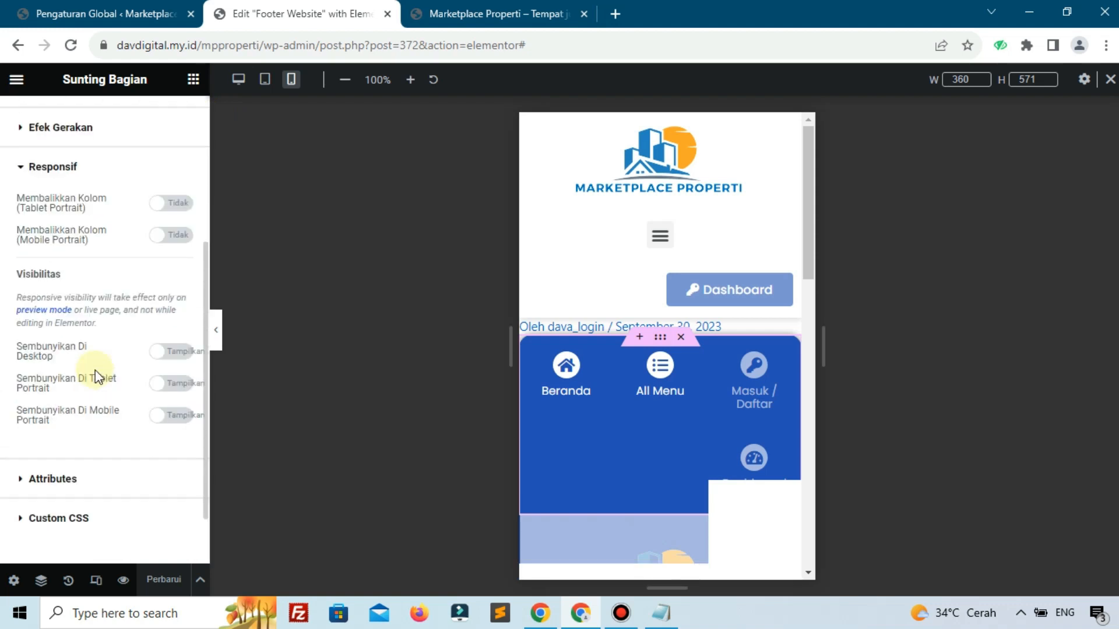
click(165, 351)
click(162, 385)
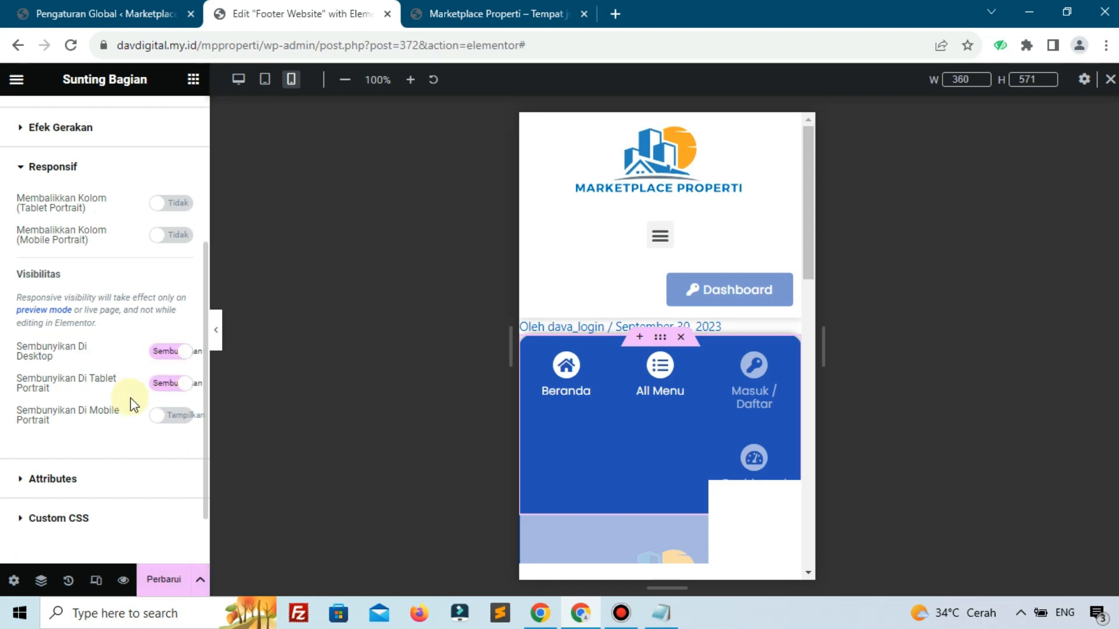
click(186, 576)
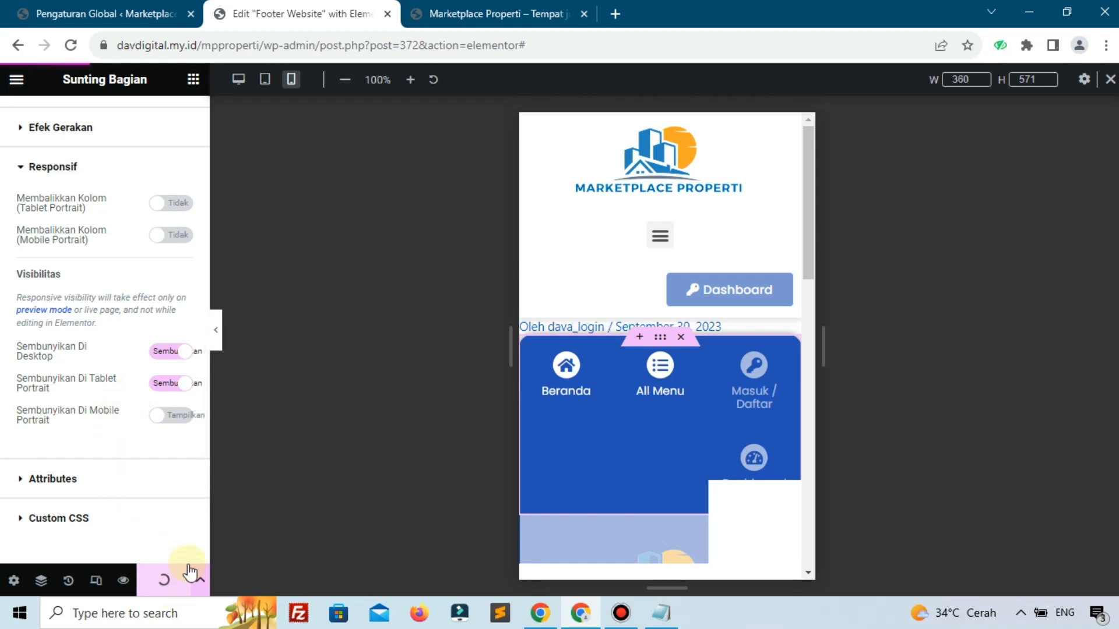
Close the footer editor, reload the live site in desktop view and check whether the mobile icon-box section is hidden.
click(387, 14)
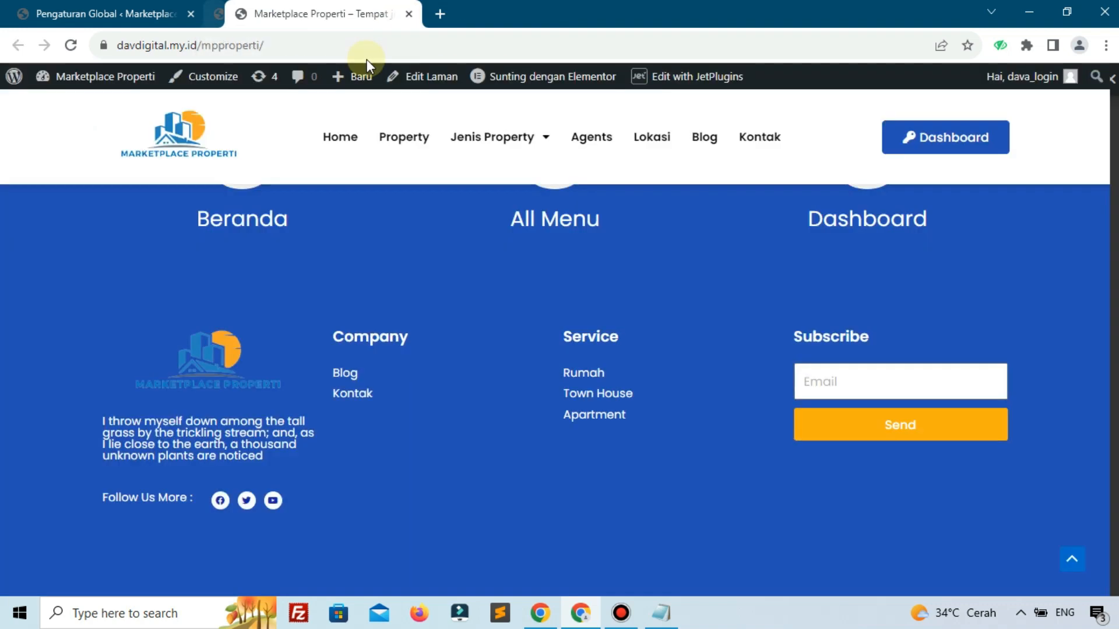
scroll(170, 446, up, 5)
scroll(170, 446, down, 2)
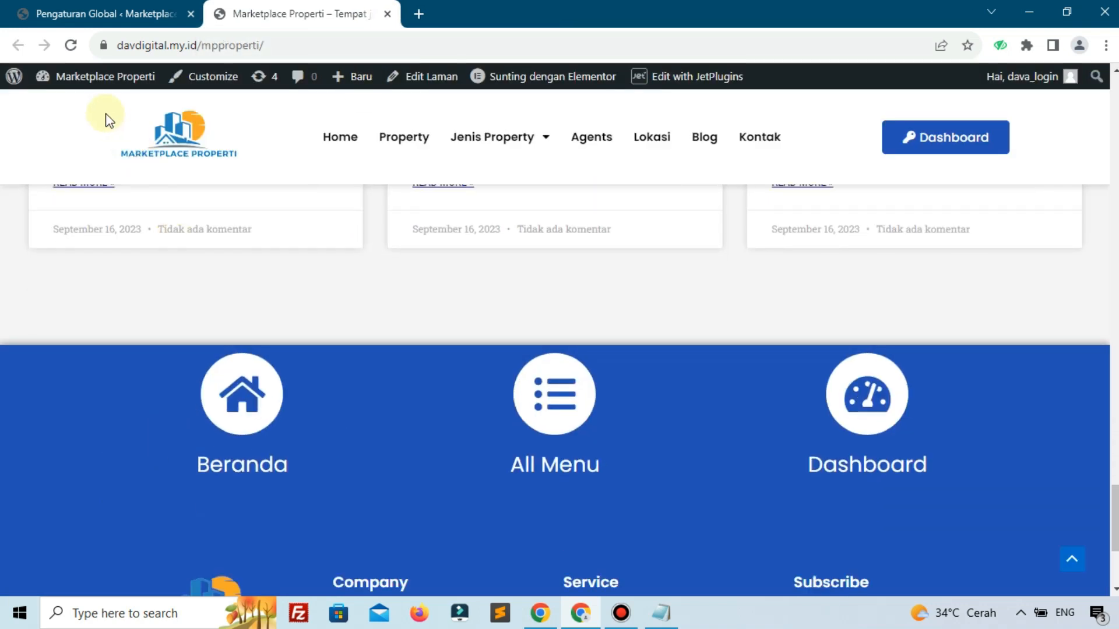
click(71, 45)
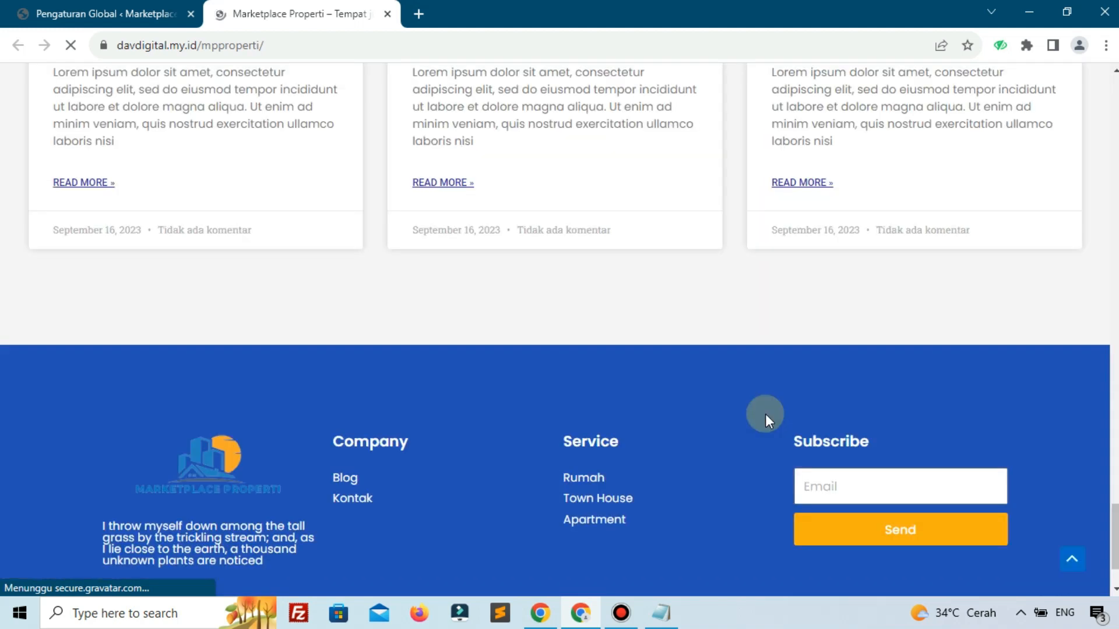
scroll(429, 418, up, 4)
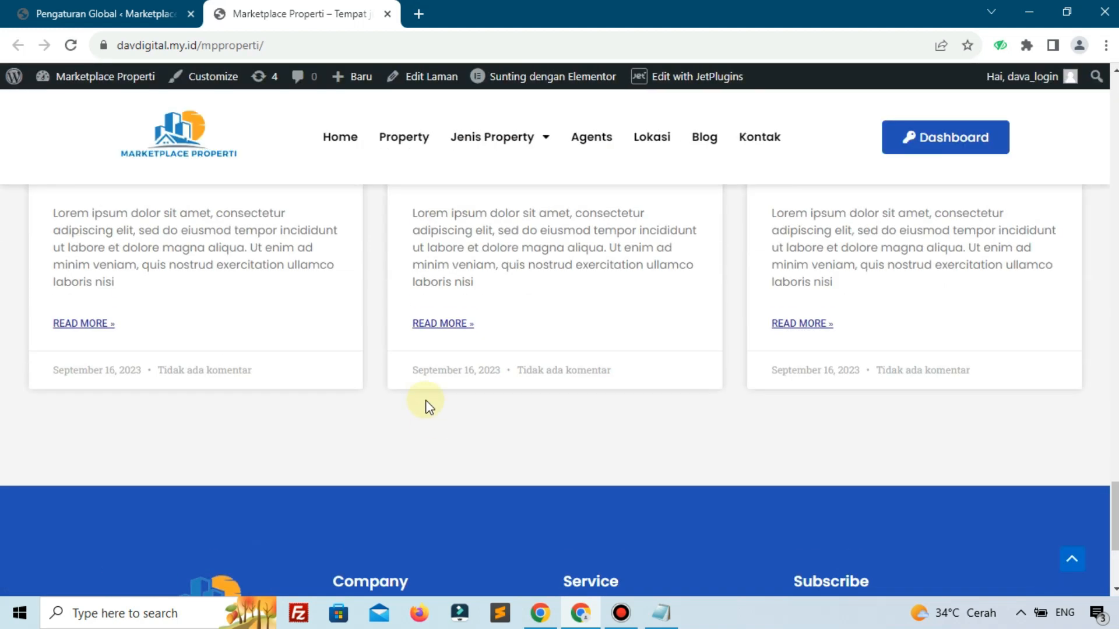